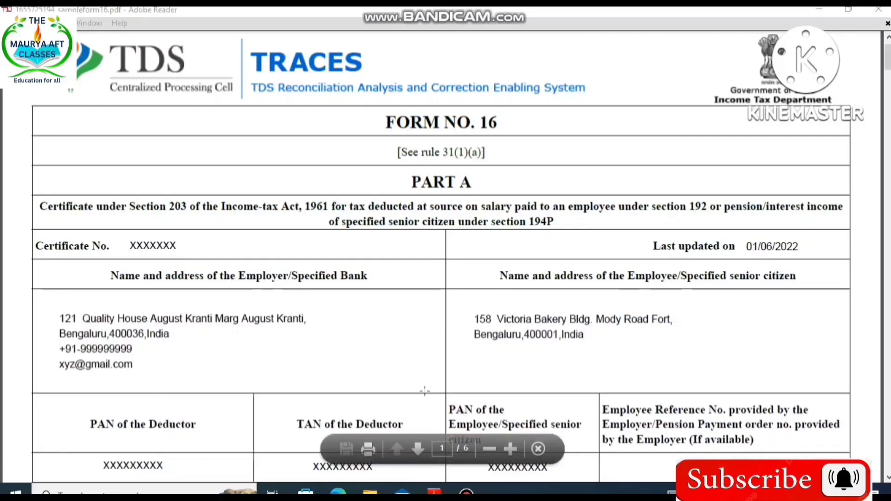
Review Part A of the sample Form 16, covering the quarterly TDS summary, challan details and status legend.
{"action": "scroll", "coordinate": [821, 264], "scroll_direction": "down", "scroll_amount": 7}
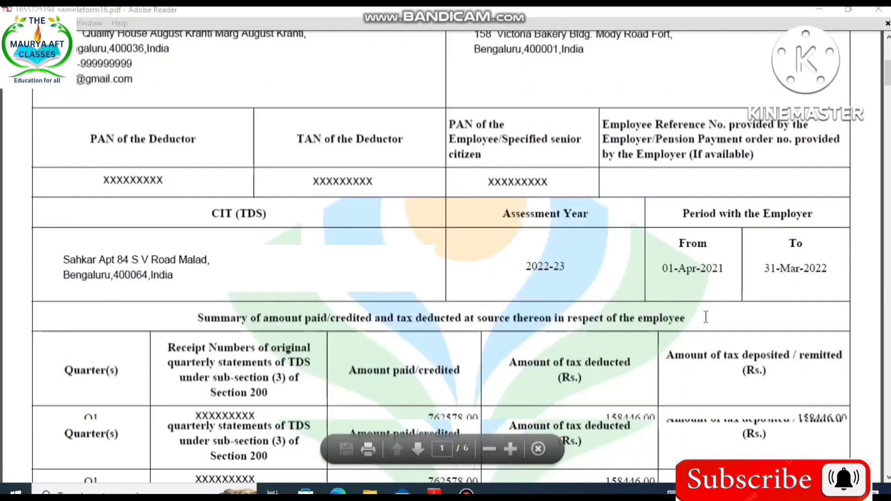
{"action": "scroll", "coordinate": [706, 318], "scroll_direction": "down", "scroll_amount": 3}
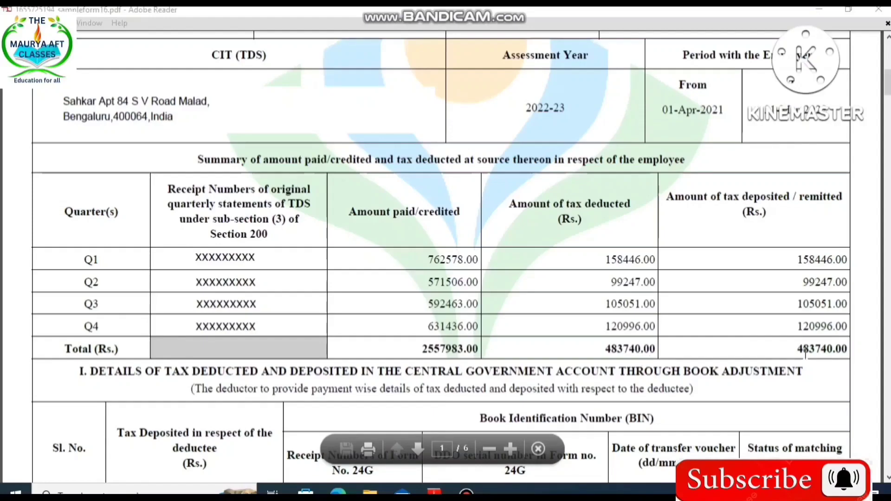
{"action": "scroll", "coordinate": [806, 353], "scroll_direction": "down", "scroll_amount": 10}
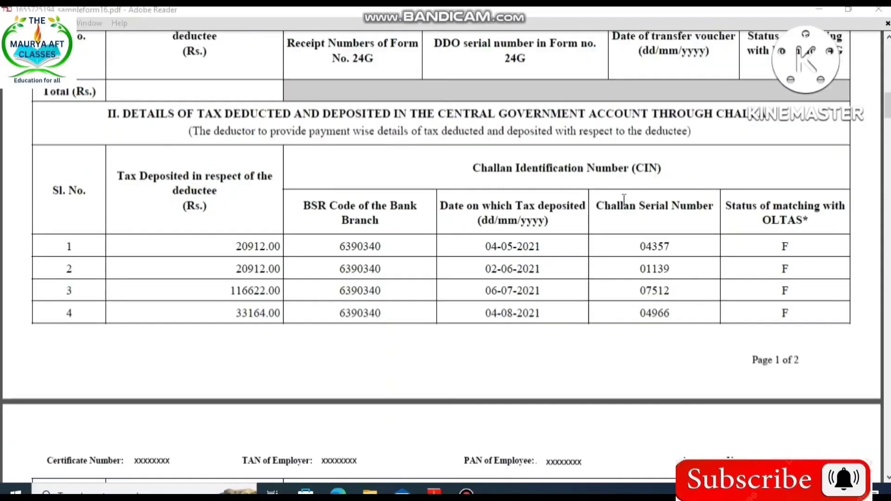
{"action": "scroll", "coordinate": [674, 319], "scroll_direction": "down", "scroll_amount": 7}
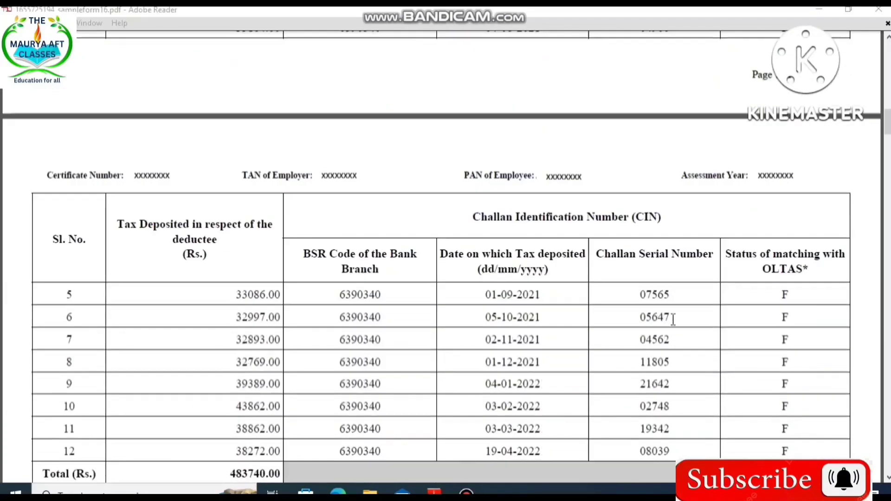
{"action": "scroll", "coordinate": [673, 319], "scroll_direction": "down", "scroll_amount": 18}
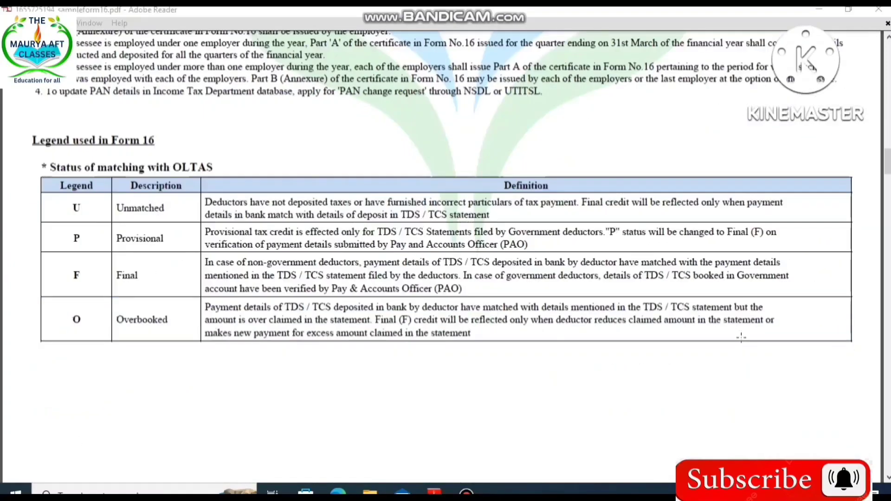
{"action": "scroll", "coordinate": [741, 338], "scroll_direction": "down", "scroll_amount": 15}
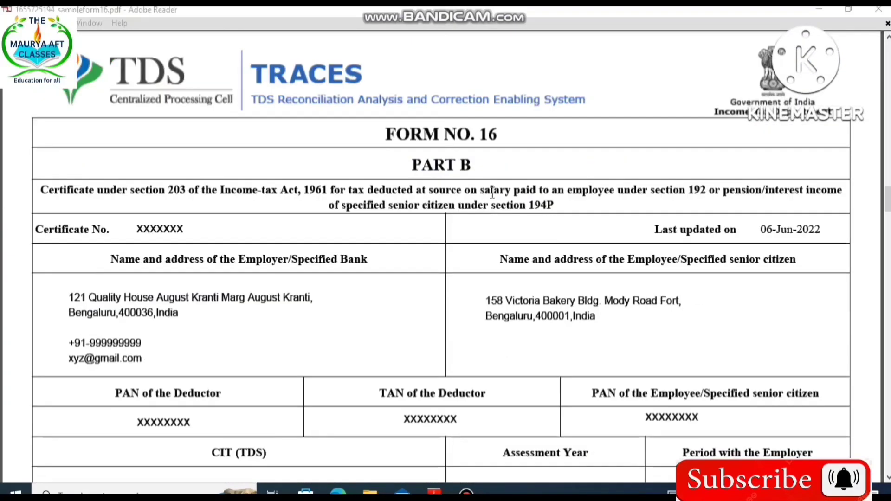
Review Part B of the sample Form 16, covering gross salary, section 10 exemptions, section 16 deductions and Chapter VI-A deductions.
{"action": "scroll", "coordinate": [622, 337], "scroll_direction": "down", "scroll_amount": 2}
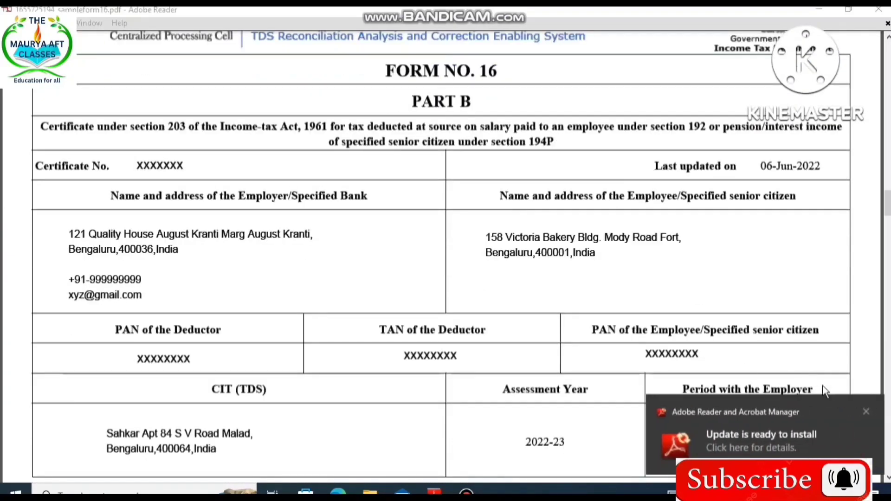
{"action": "left_click", "coordinate": [863, 412]}
{"action": "scroll", "coordinate": [560, 389], "scroll_direction": "down", "scroll_amount": 5}
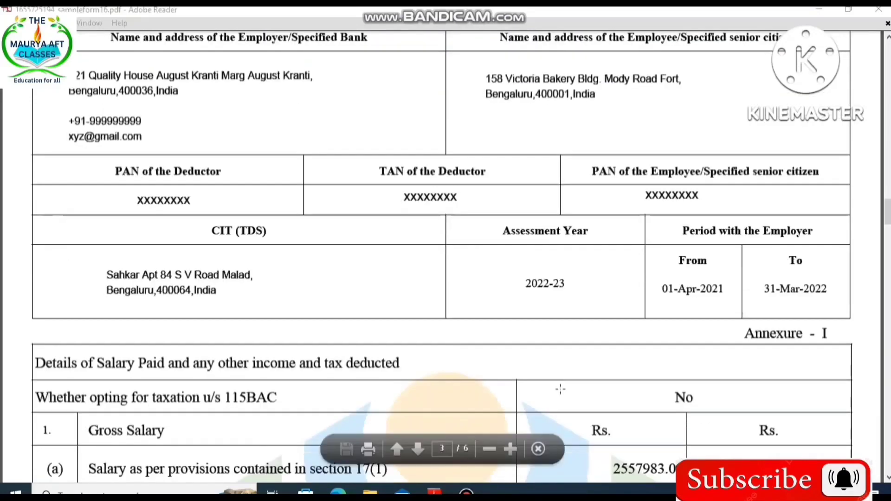
{"action": "scroll", "coordinate": [561, 389], "scroll_direction": "down", "scroll_amount": 7}
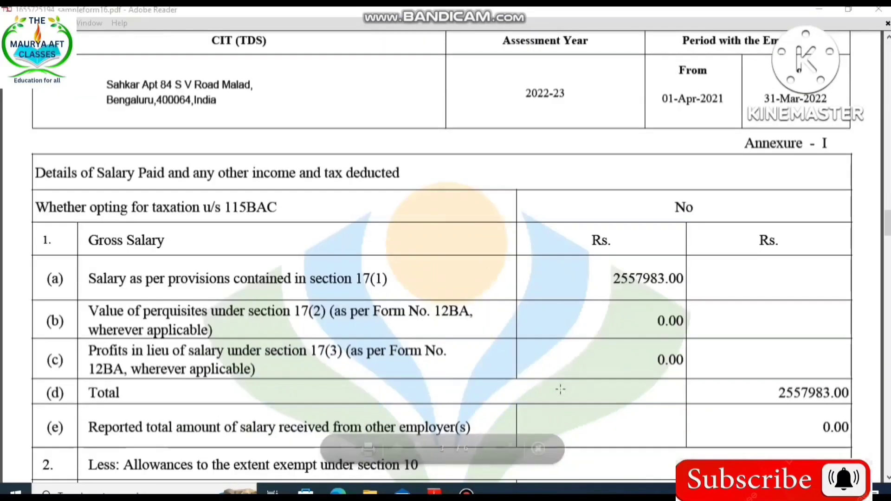
{"action": "scroll", "coordinate": [560, 389], "scroll_direction": "down", "scroll_amount": 2}
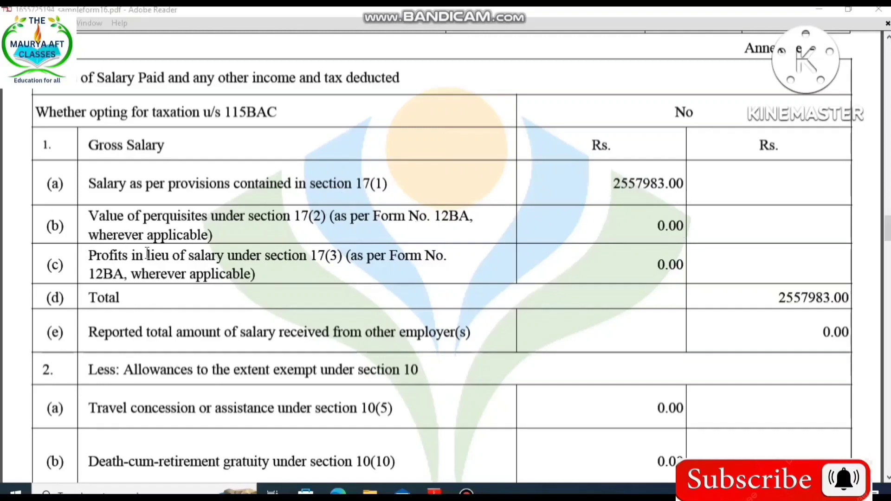
{"action": "scroll", "coordinate": [679, 370], "scroll_direction": "down", "scroll_amount": 15}
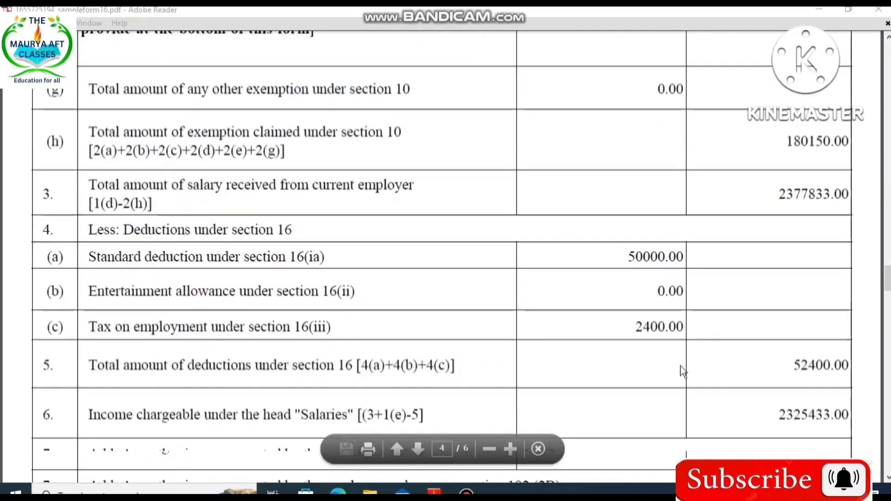
{"action": "scroll", "coordinate": [680, 366], "scroll_direction": "down", "scroll_amount": 10}
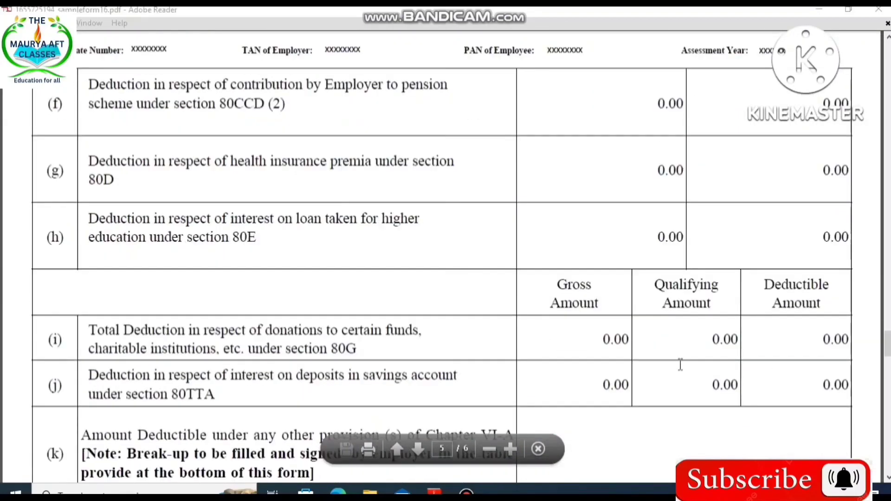
{"action": "scroll", "coordinate": [681, 365], "scroll_direction": "down", "scroll_amount": 15}
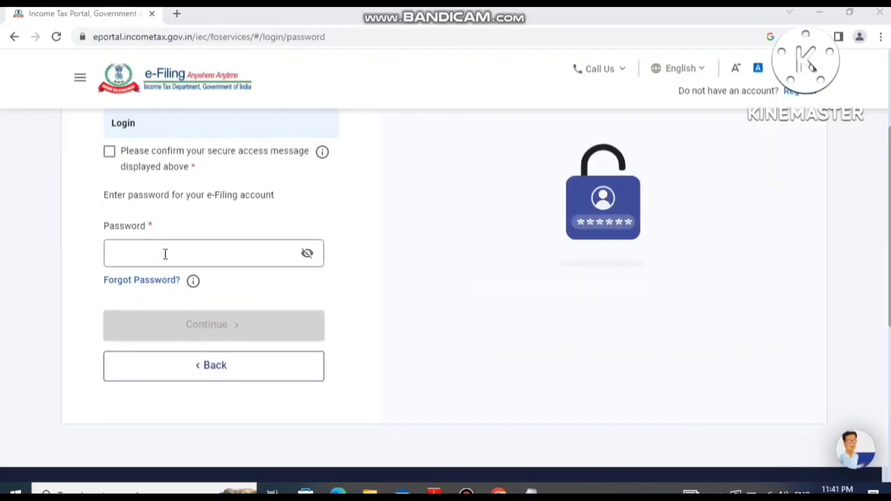
Switch to the Income Tax e-Filing portal's login page and confirm the secure access message.
{"action": "left_click", "coordinate": [165, 253]}
{"action": "left_click", "coordinate": [98, 151]}
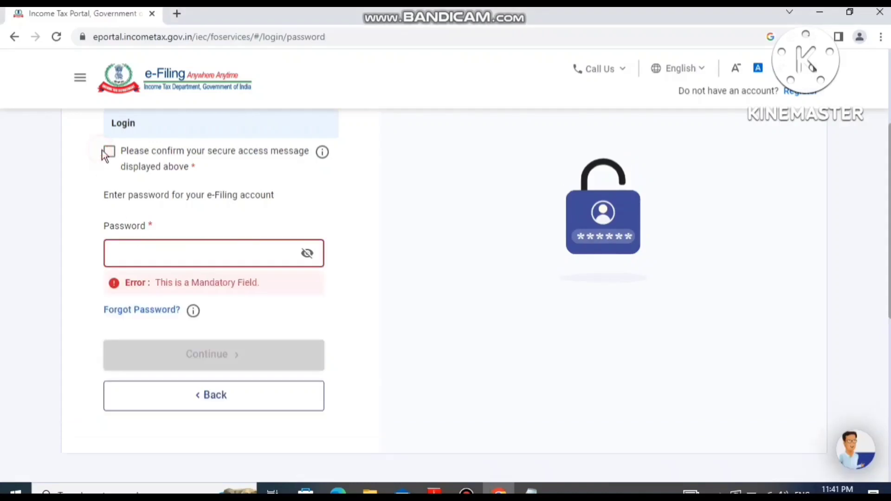
{"action": "left_click", "coordinate": [110, 151]}
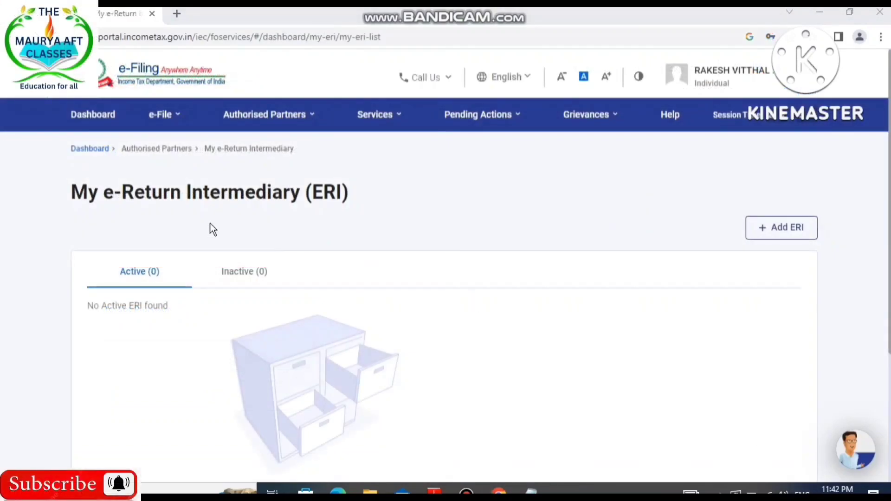
Open the page for filing an income tax return.
{"action": "left_click", "coordinate": [166, 119]}
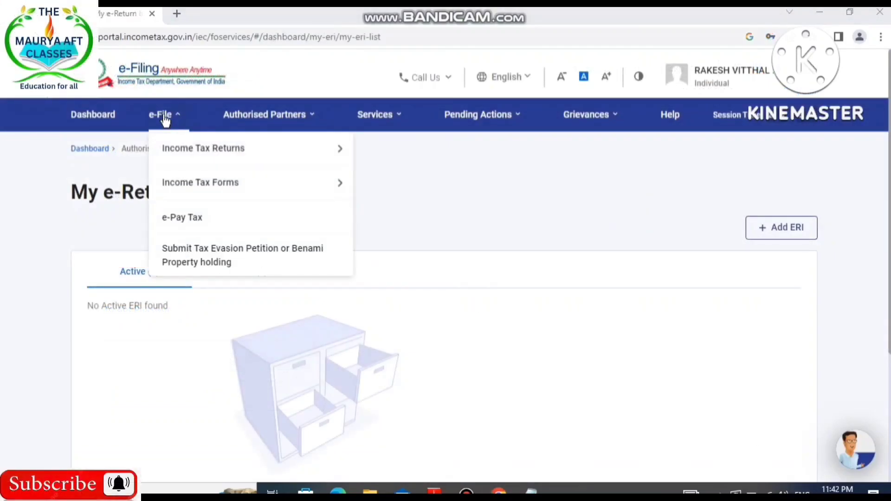
{"action": "mouse_move", "coordinate": [175, 165]}
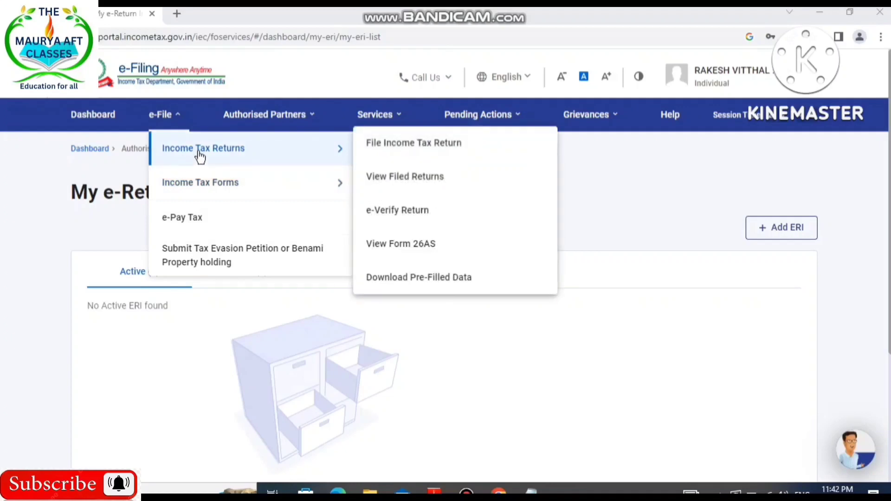
{"action": "left_click", "coordinate": [406, 146]}
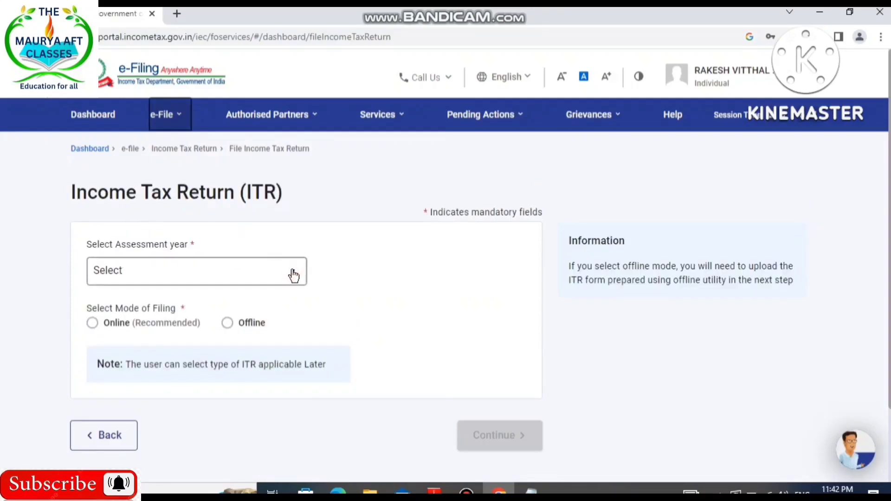
Choose assessment year 2023-24 (Current A.Y.) and the Online mode of filing for the return.
{"action": "left_click", "coordinate": [293, 272]}
{"action": "left_click", "coordinate": [293, 273]}
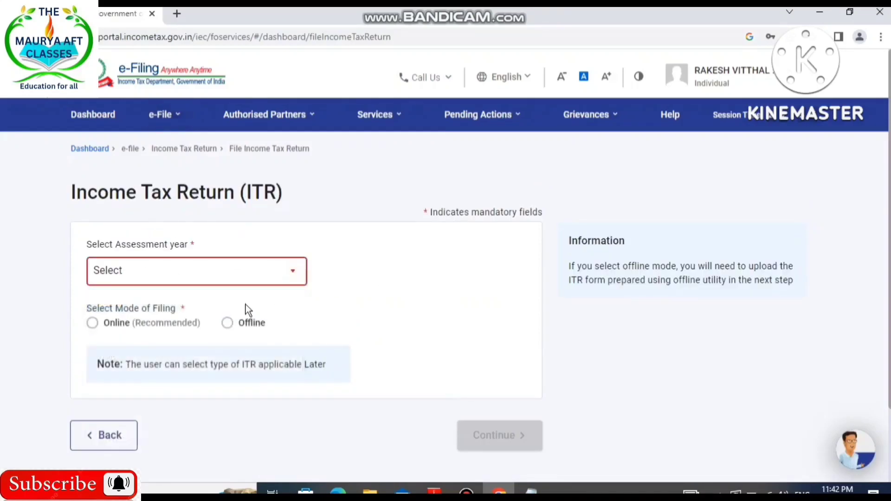
{"action": "left_click", "coordinate": [286, 282]}
{"action": "left_click", "coordinate": [144, 338]}
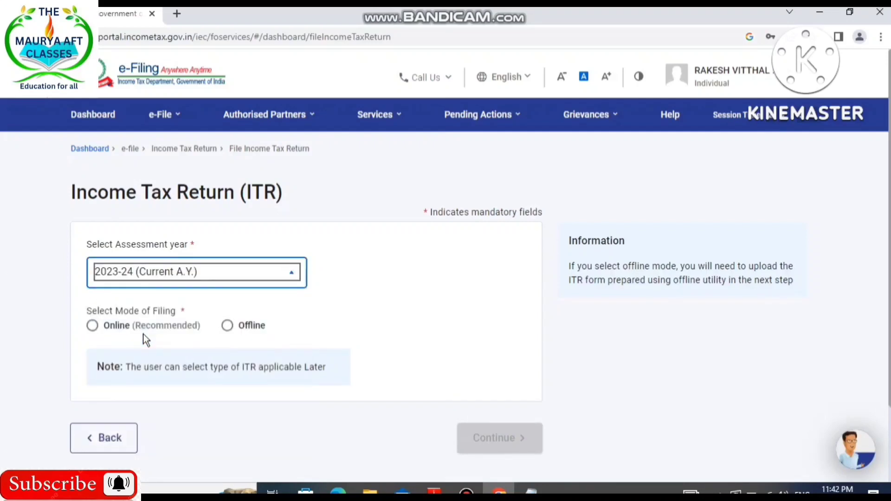
{"action": "left_click", "coordinate": [93, 327]}
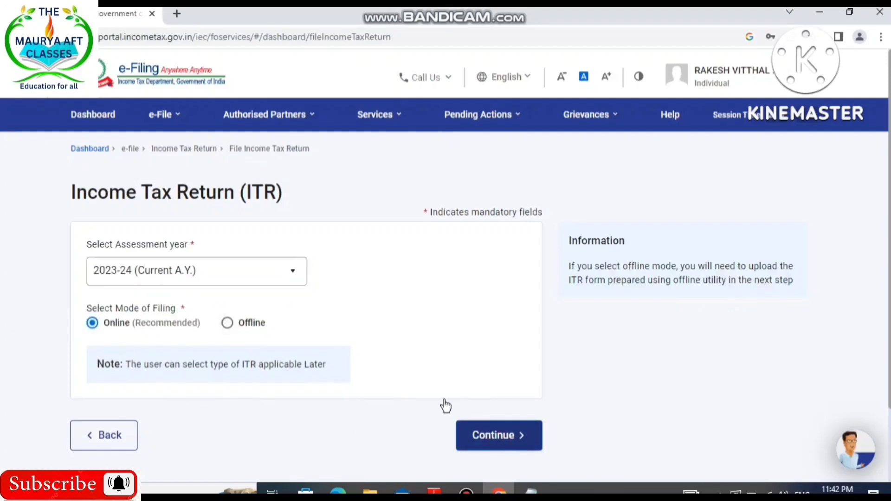
Start a new filing instead of resuming the saved draft, and continue with the Individual status.
{"action": "scroll", "coordinate": [314, 400], "scroll_direction": "down", "scroll_amount": 4}
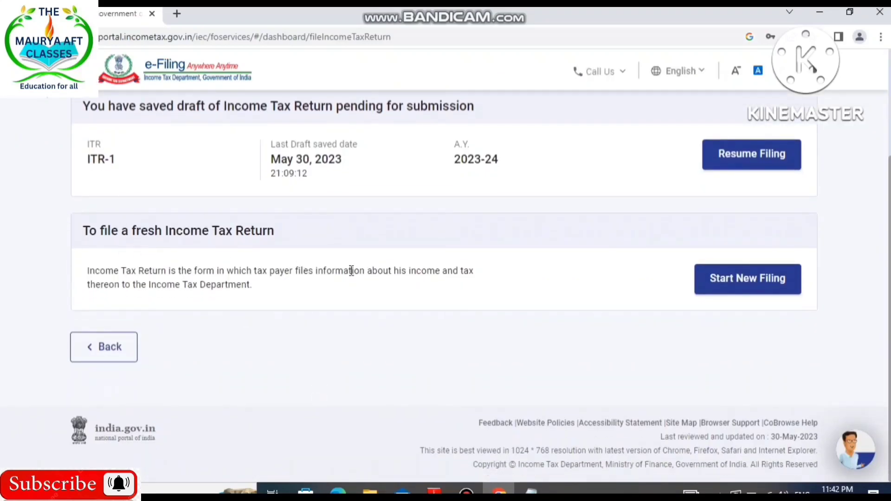
{"action": "left_click", "coordinate": [725, 284]}
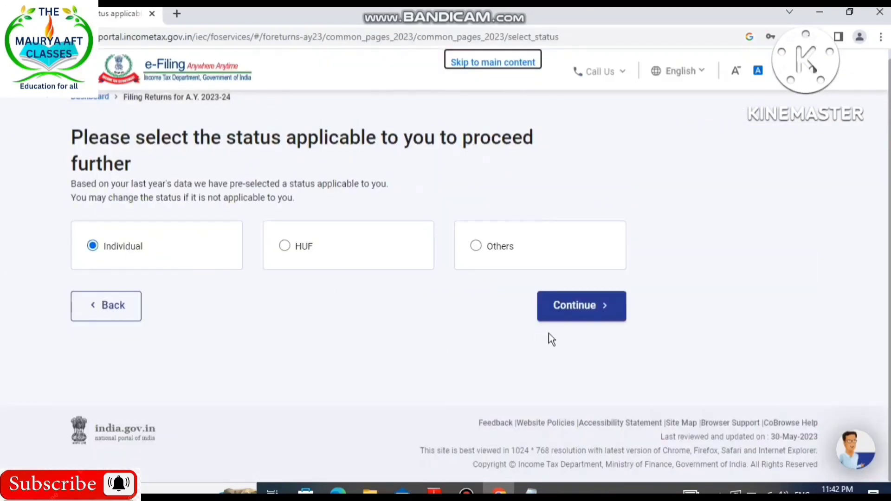
{"action": "left_click", "coordinate": [559, 313]}
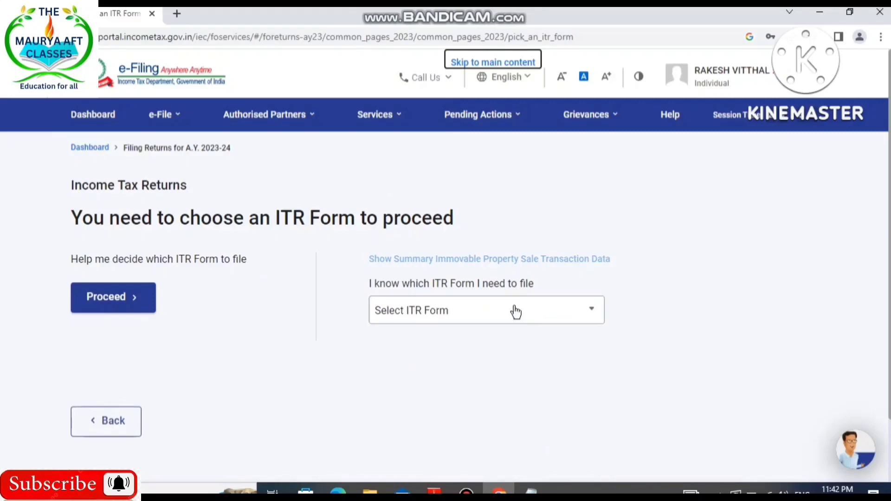
Choose the ITR-1 form, proceed with it and get the return started.
{"action": "left_click", "coordinate": [538, 311]}
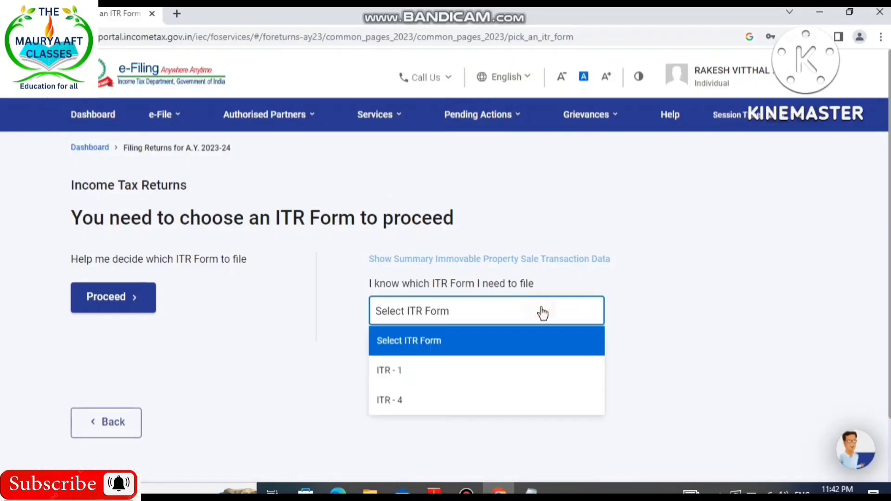
{"action": "left_click", "coordinate": [392, 381]}
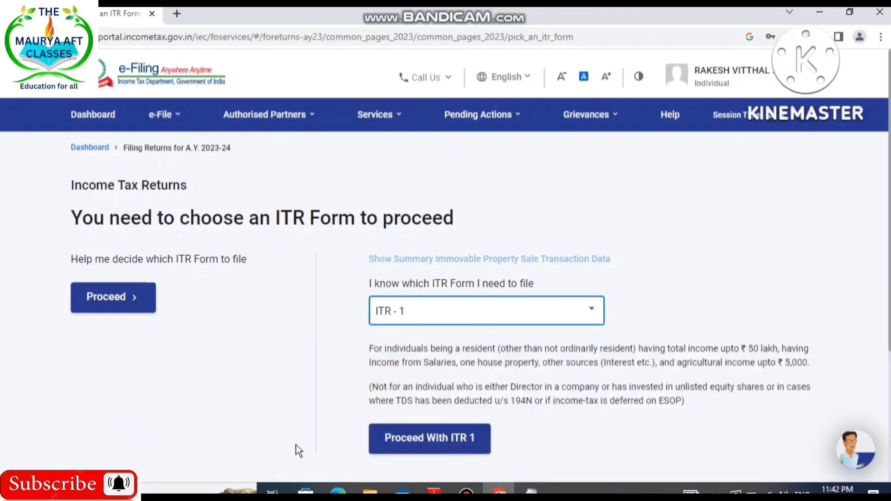
{"action": "left_click", "coordinate": [434, 440]}
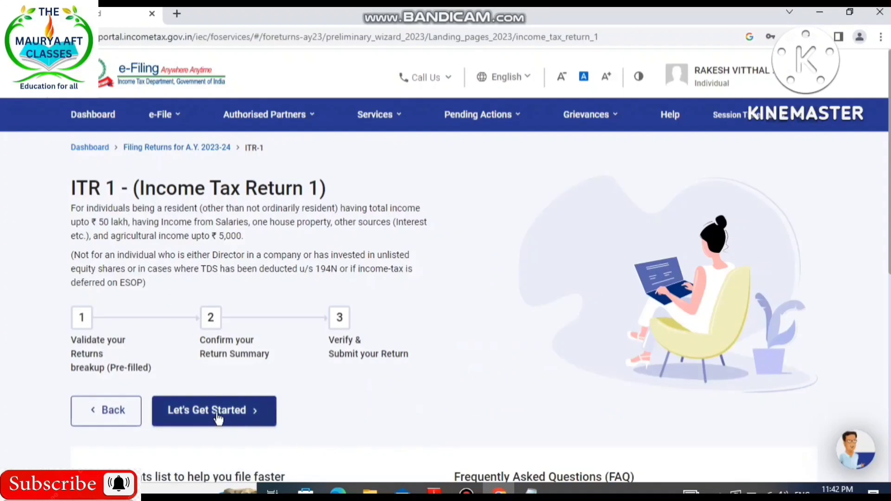
{"action": "left_click", "coordinate": [218, 417]}
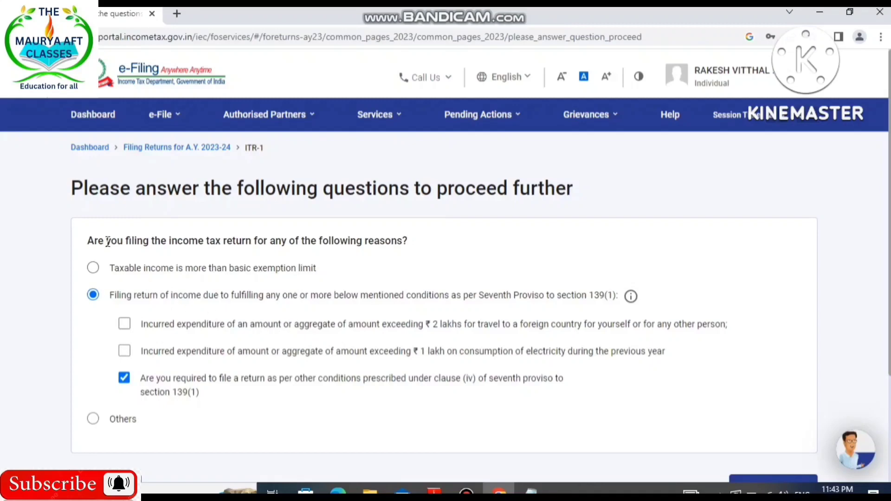
Give "Taxable income is more than basic exemption limit" as the reason for filing and continue.
{"action": "left_click", "coordinate": [93, 271]}
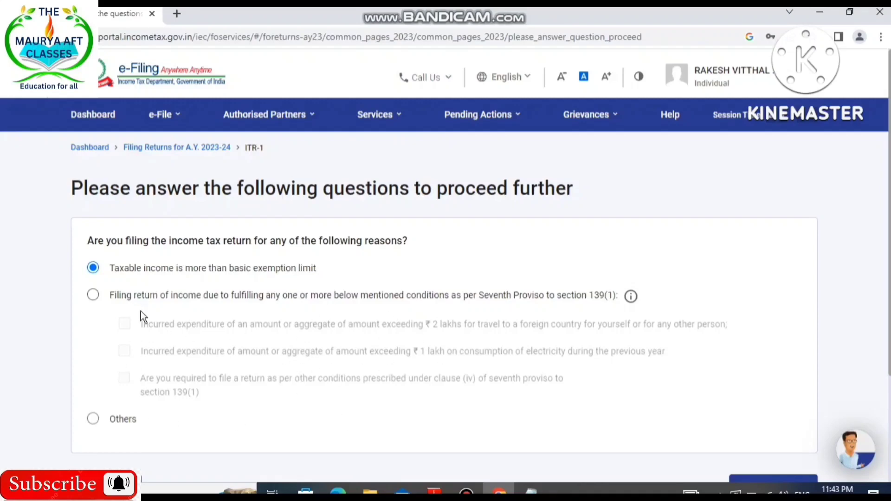
{"action": "scroll", "coordinate": [564, 368], "scroll_direction": "down", "scroll_amount": 3}
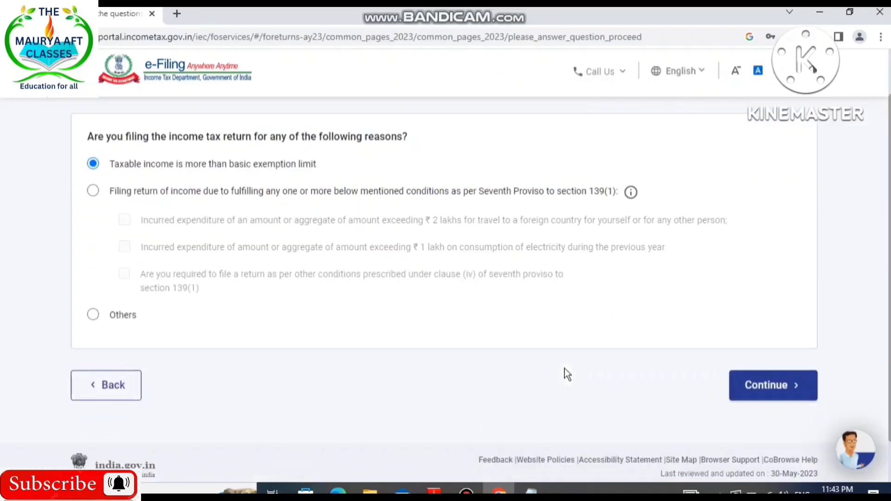
{"action": "left_click", "coordinate": [767, 353]}
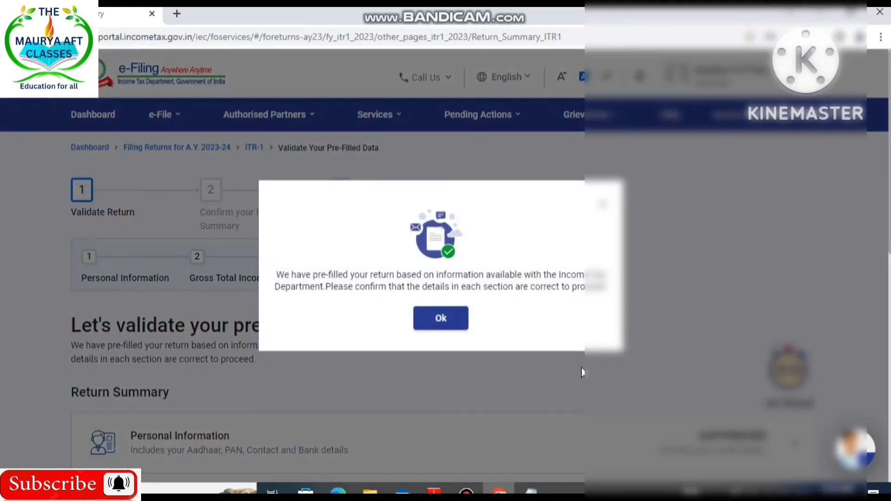
Open the Personal Information section from the return summary.
{"action": "left_click", "coordinate": [425, 324]}
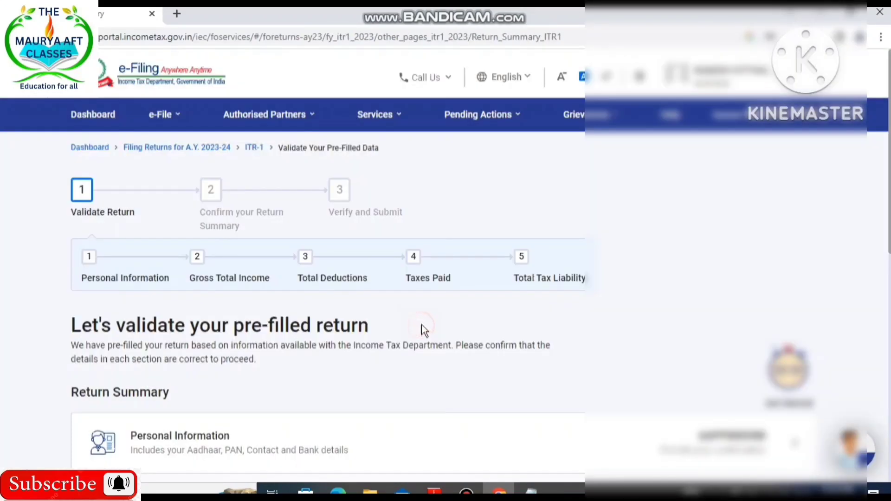
{"action": "scroll", "coordinate": [480, 338], "scroll_direction": "down", "scroll_amount": 5}
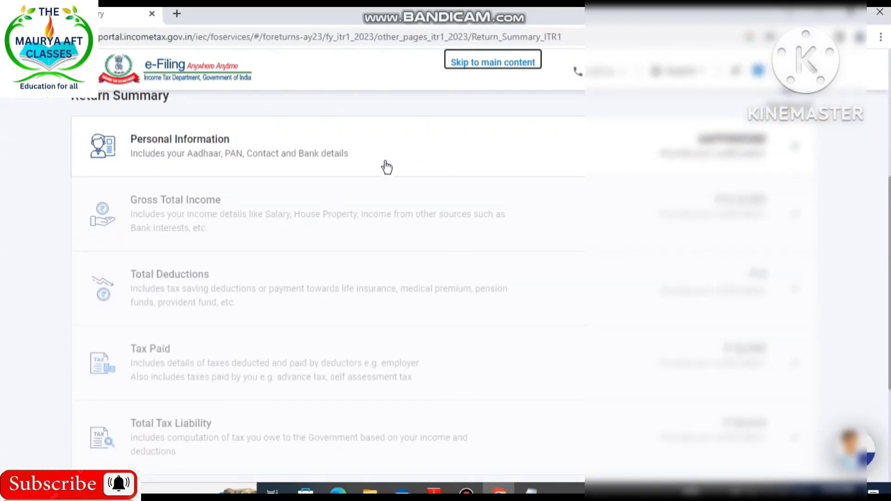
{"action": "left_click", "coordinate": [357, 160]}
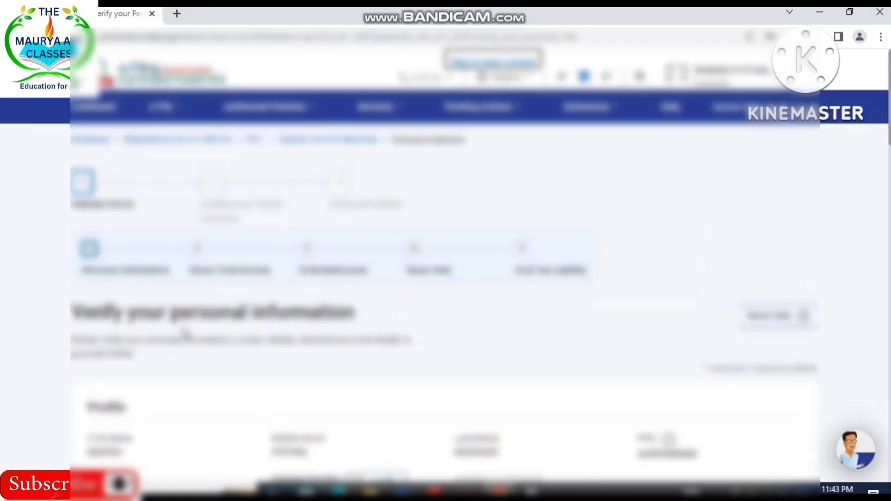
Set the nature of employment to Others below the contact details.
{"action": "scroll", "coordinate": [407, 388], "scroll_direction": "down", "scroll_amount": 3}
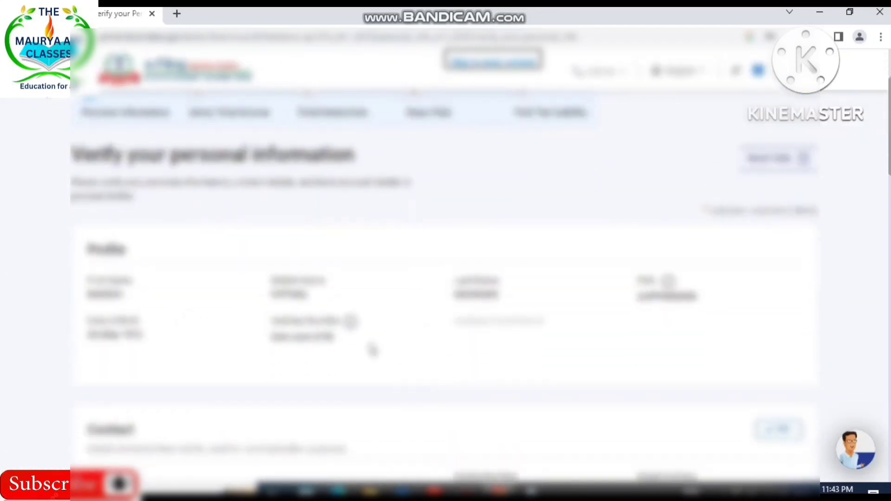
{"action": "scroll", "coordinate": [371, 350], "scroll_direction": "down", "scroll_amount": 4}
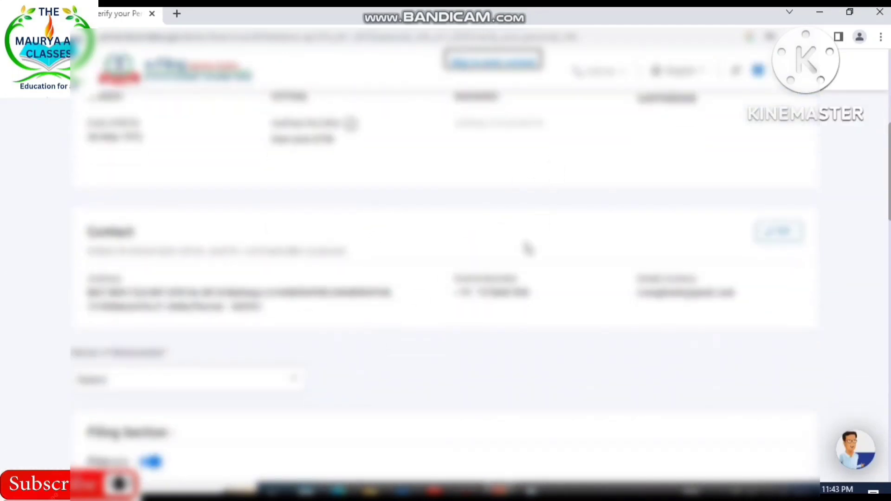
{"action": "scroll", "coordinate": [528, 249], "scroll_direction": "down", "scroll_amount": 1}
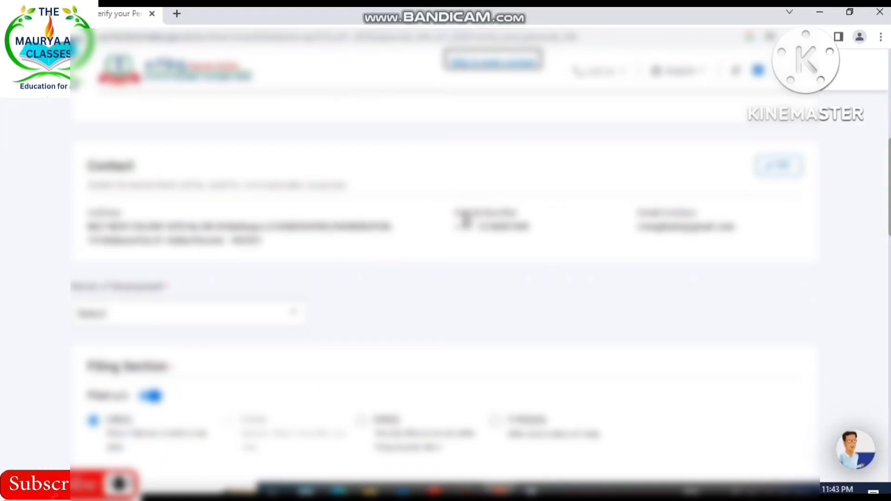
{"action": "scroll", "coordinate": [710, 257], "scroll_direction": "down", "scroll_amount": 2}
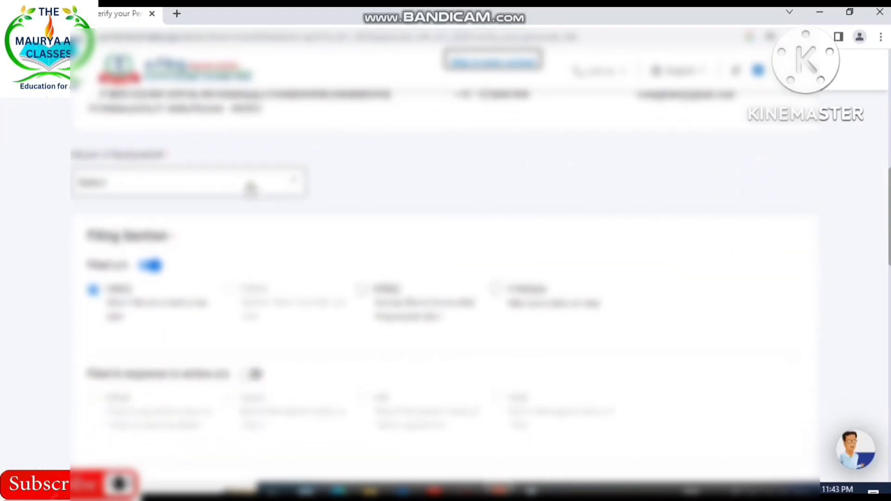
{"action": "left_click", "coordinate": [289, 182]}
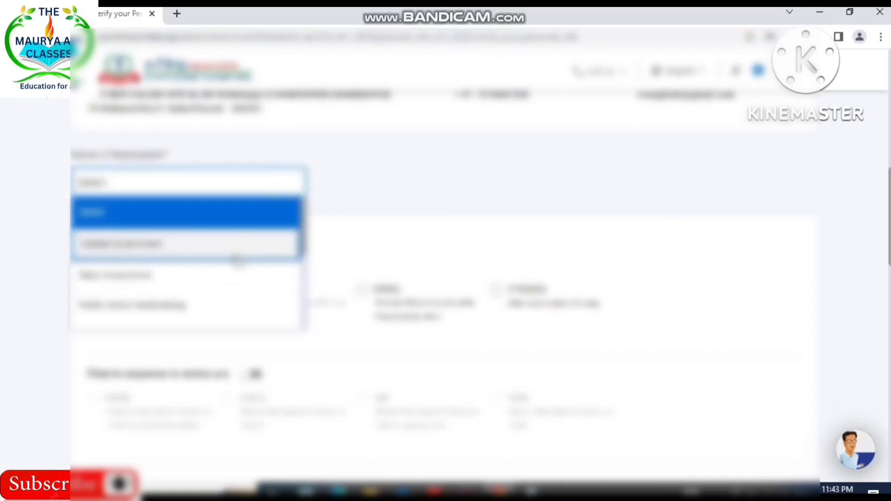
{"action": "scroll", "coordinate": [249, 279], "scroll_direction": "down", "scroll_amount": 3}
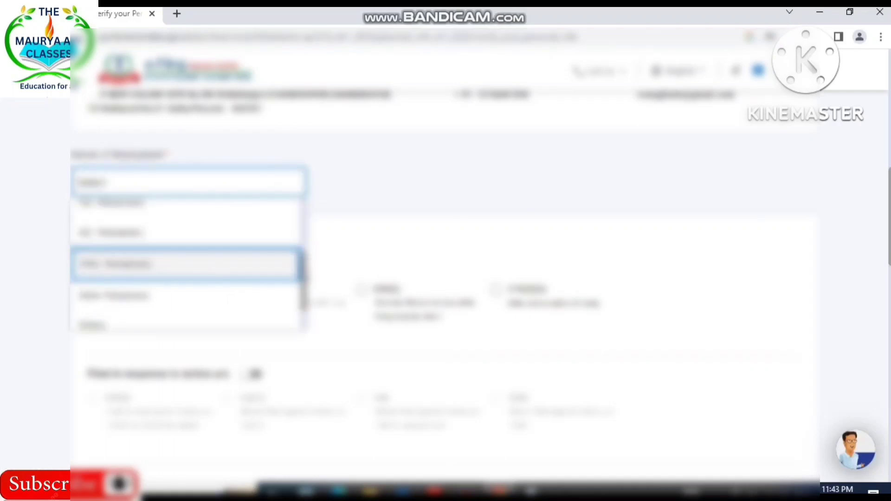
{"action": "scroll", "coordinate": [305, 218], "scroll_direction": "up", "scroll_amount": 3}
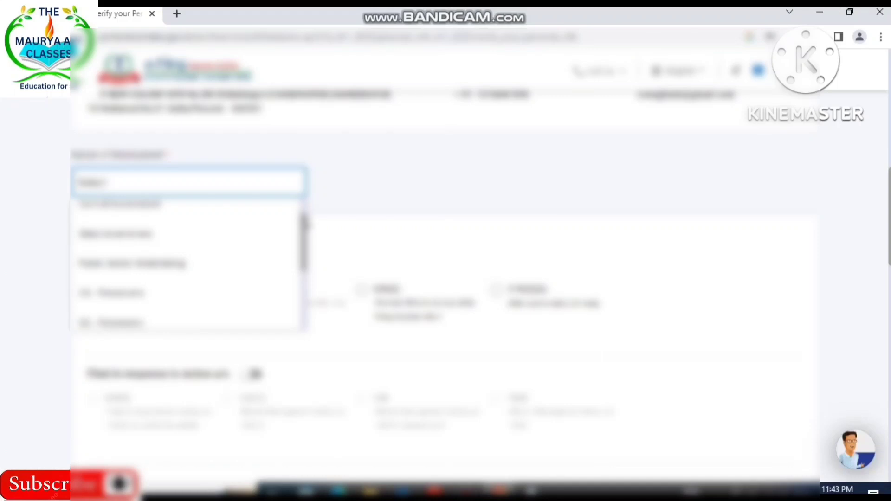
{"action": "mouse_move", "coordinate": [304, 219]}
{"action": "left_mouse_down"}
{"action": "mouse_move", "coordinate": [303, 247]}
{"action": "mouse_move", "coordinate": [303, 216]}
{"action": "left_mouse_up"}
{"action": "scroll", "coordinate": [204, 274], "scroll_direction": "down", "scroll_amount": 2}
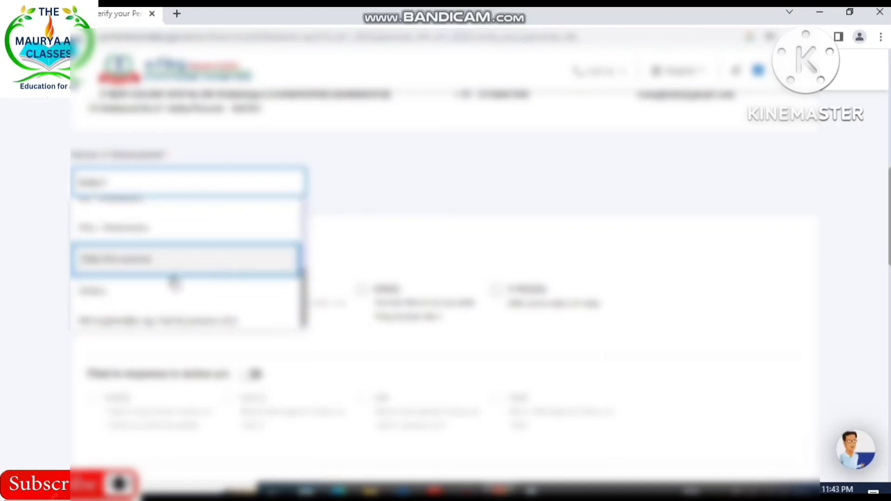
{"action": "left_click", "coordinate": [97, 291]}
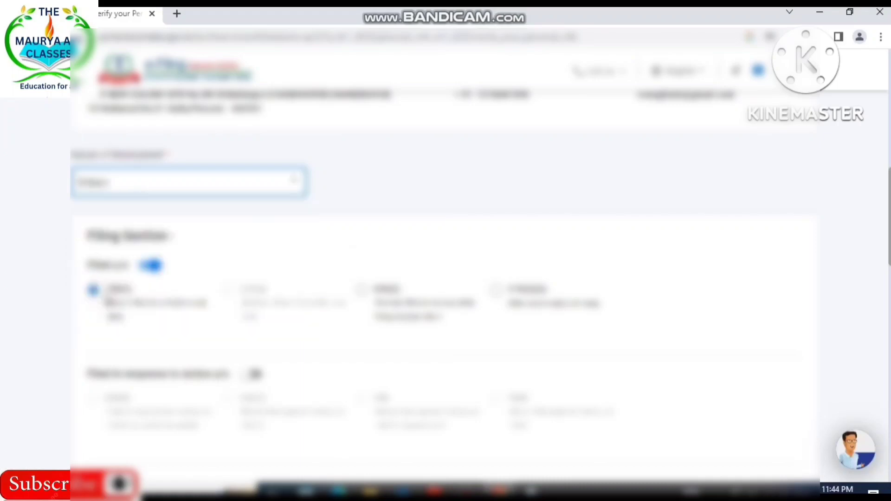
{"action": "left_click", "coordinate": [402, 226]}
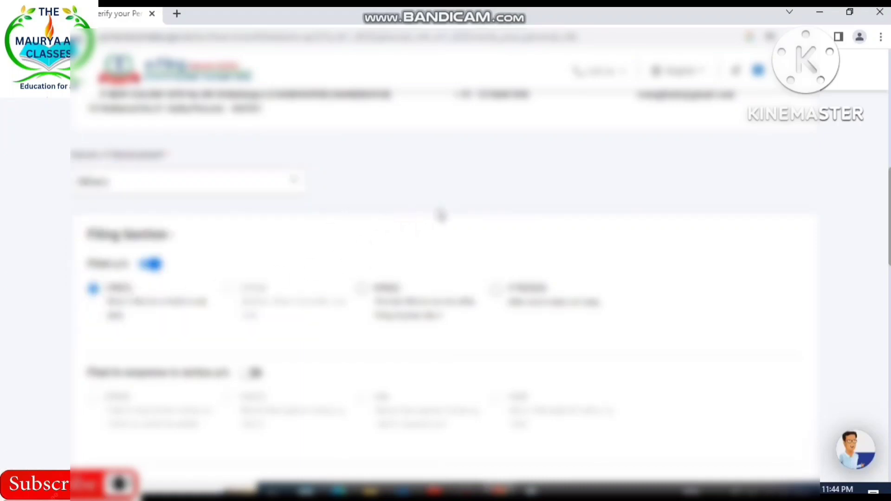
Answer No to opting for the new tax regime u/s 115BAC and confirm the personal information section.
{"action": "scroll", "coordinate": [441, 215], "scroll_direction": "down", "scroll_amount": 3}
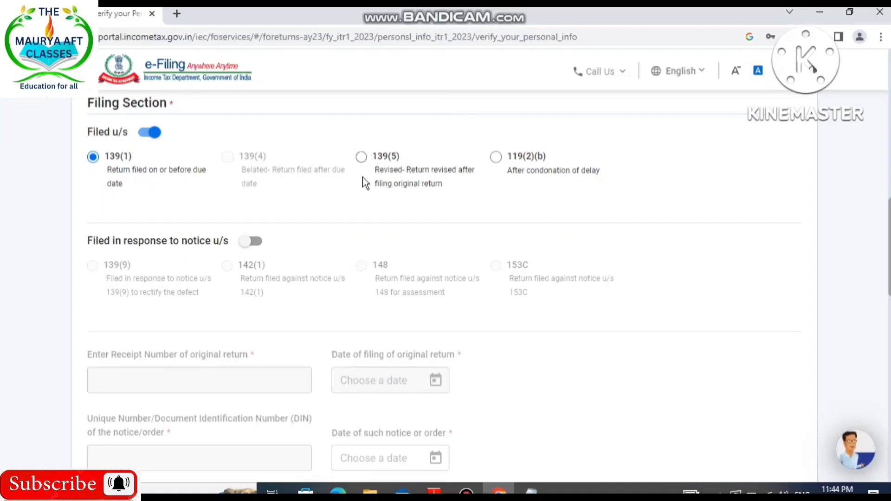
{"action": "scroll", "coordinate": [624, 325], "scroll_direction": "down", "scroll_amount": 8}
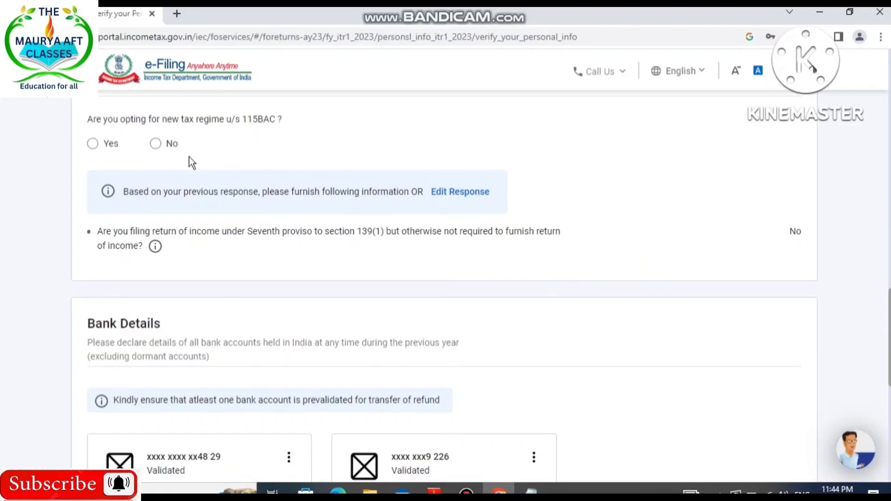
{"action": "left_click", "coordinate": [158, 150]}
{"action": "scroll", "coordinate": [289, 204], "scroll_direction": "down", "scroll_amount": 1}
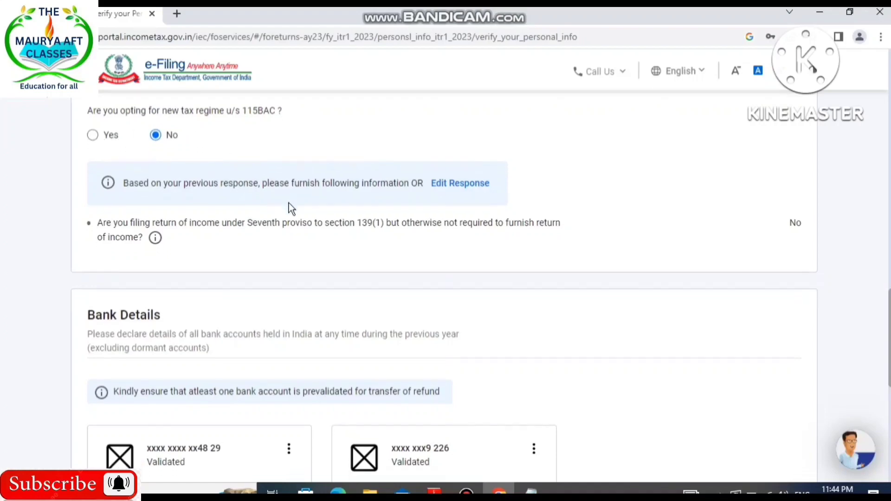
{"action": "scroll", "coordinate": [289, 204], "scroll_direction": "down", "scroll_amount": 3}
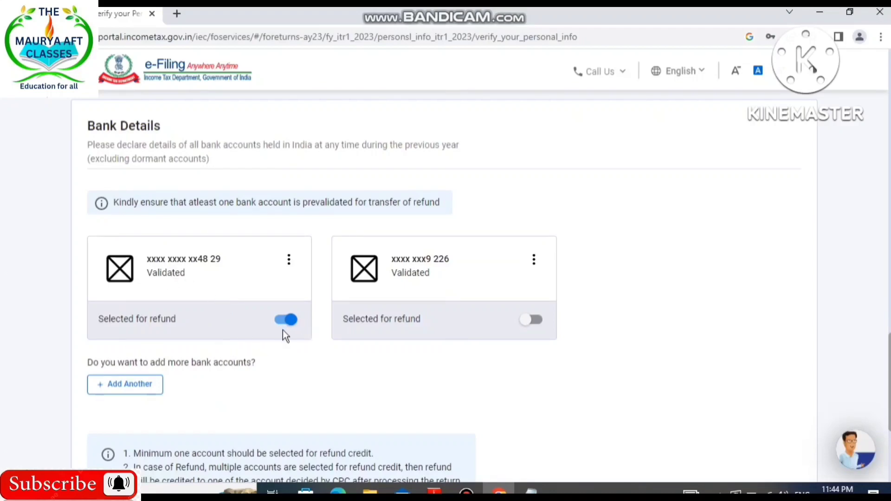
{"action": "scroll", "coordinate": [533, 344], "scroll_direction": "down", "scroll_amount": 4}
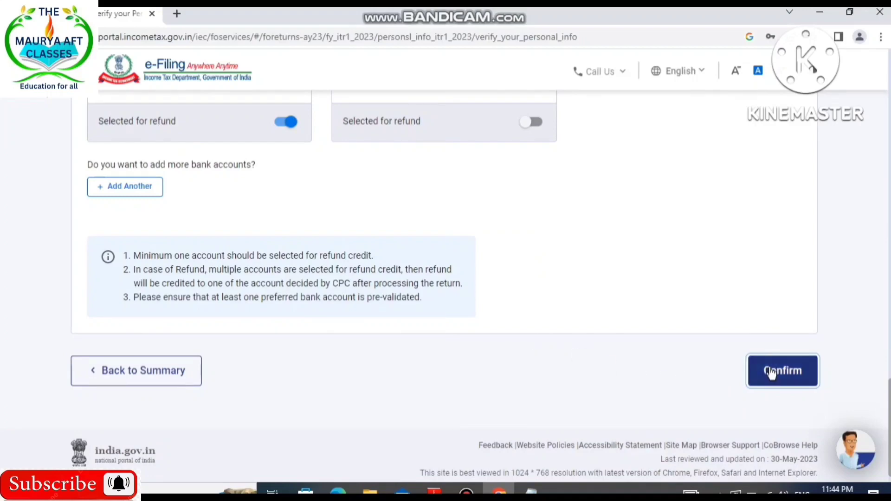
{"action": "left_click", "coordinate": [771, 372]}
Open the Gross Total Income section from the return summary and go to its salary exemption questions.
{"action": "scroll", "coordinate": [523, 354], "scroll_direction": "down", "scroll_amount": 3}
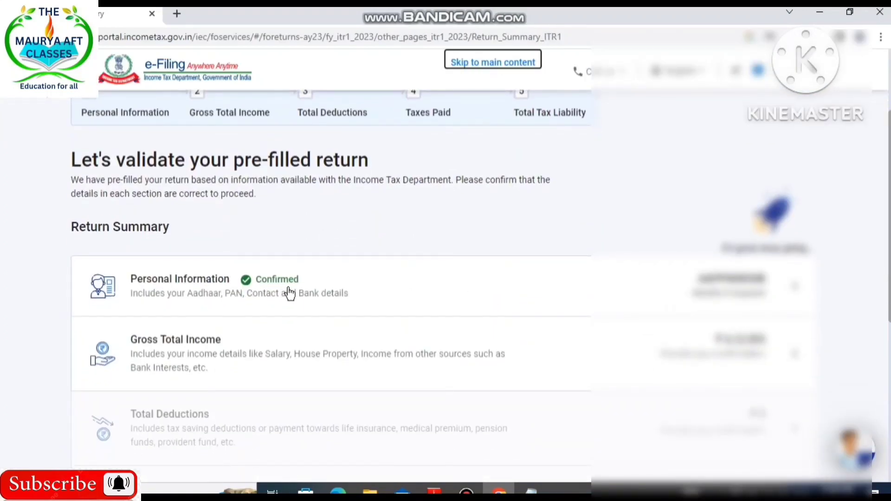
{"action": "scroll", "coordinate": [289, 295], "scroll_direction": "down", "scroll_amount": 3}
{"action": "left_click", "coordinate": [224, 221]}
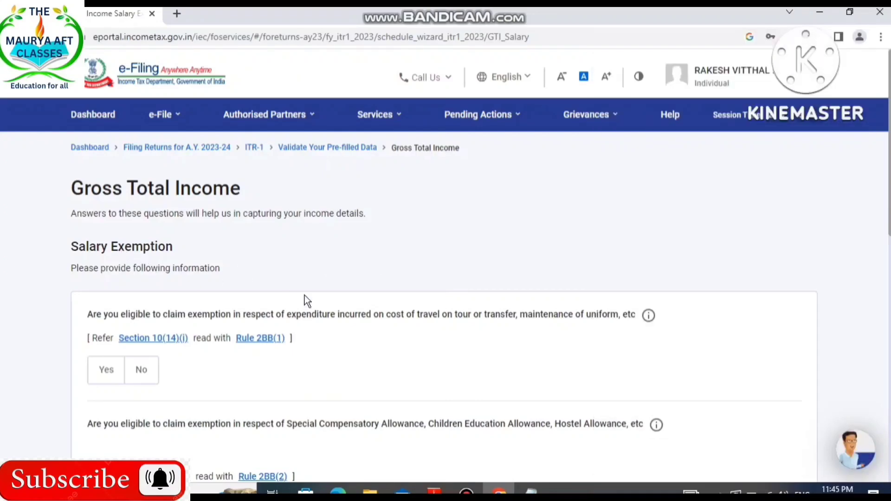
{"action": "scroll", "coordinate": [304, 297], "scroll_direction": "down", "scroll_amount": 5}
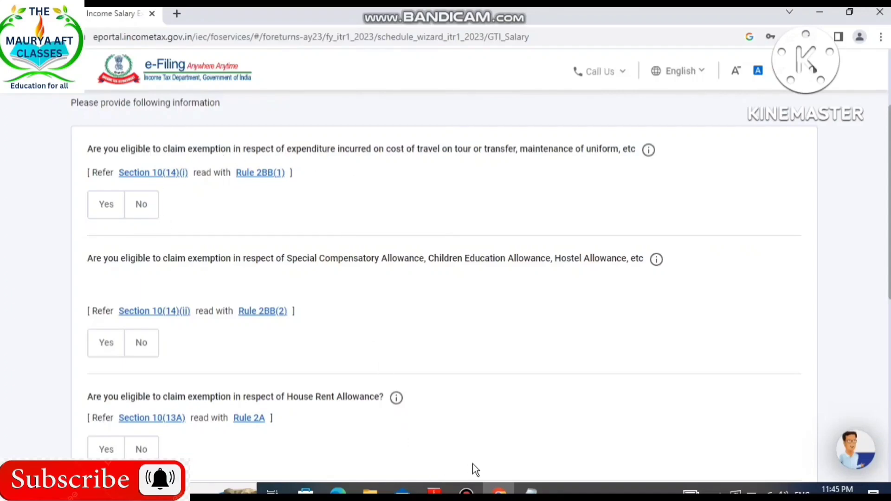
Switch to the Form 16 PDF in Adobe Reader and examine the gross salary, section 10 exempt allowances and section 16 deductions.
{"action": "left_click", "coordinate": [434, 491]}
{"action": "scroll", "coordinate": [324, 360], "scroll_direction": "up", "scroll_amount": 20}
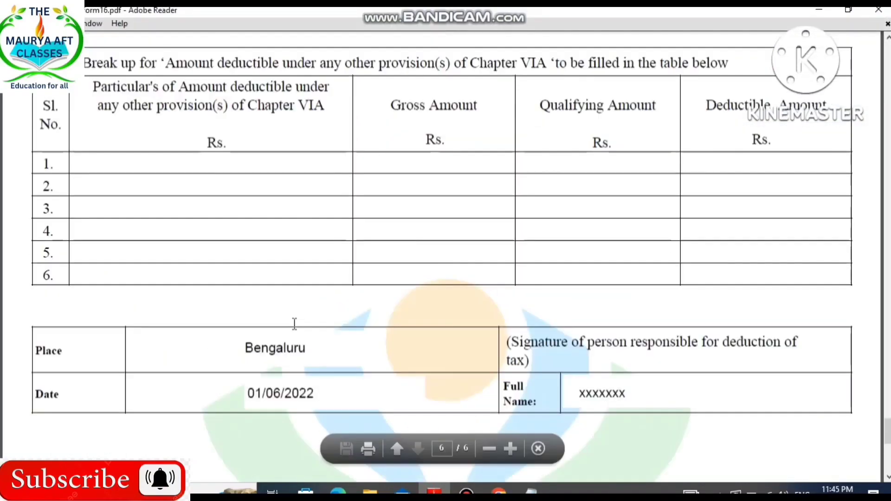
{"action": "scroll", "coordinate": [296, 321], "scroll_direction": "up", "scroll_amount": 20}
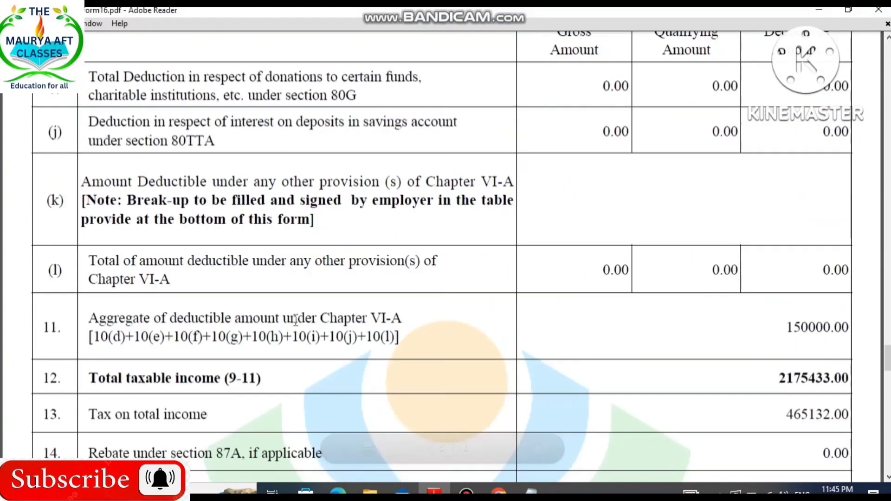
{"action": "scroll", "coordinate": [301, 323], "scroll_direction": "up", "scroll_amount": 20}
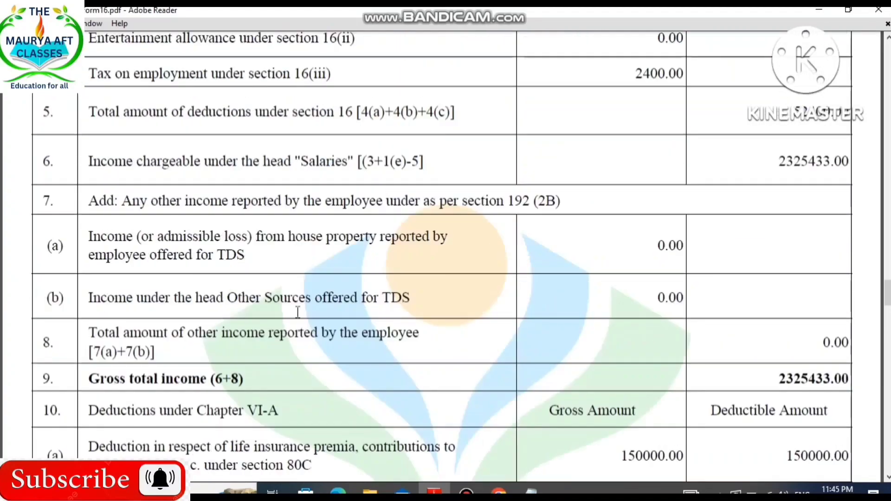
{"action": "scroll", "coordinate": [301, 316], "scroll_direction": "up", "scroll_amount": 10}
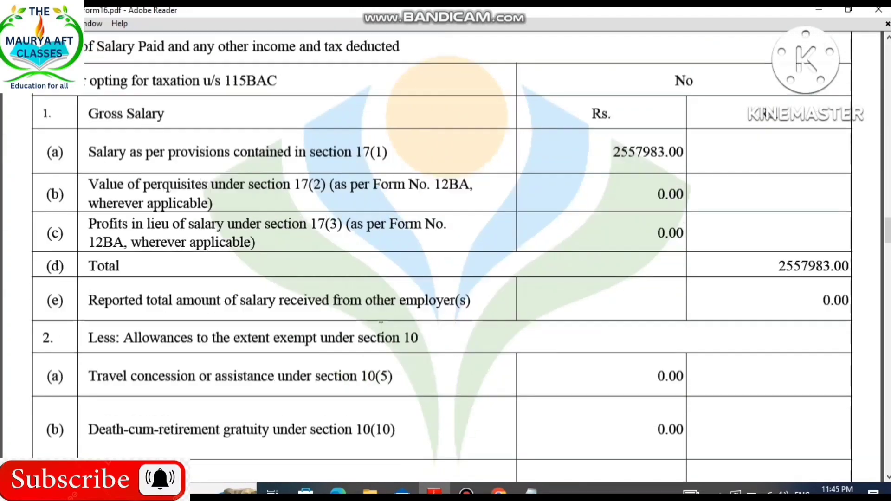
{"action": "scroll", "coordinate": [380, 329], "scroll_direction": "down", "scroll_amount": 4}
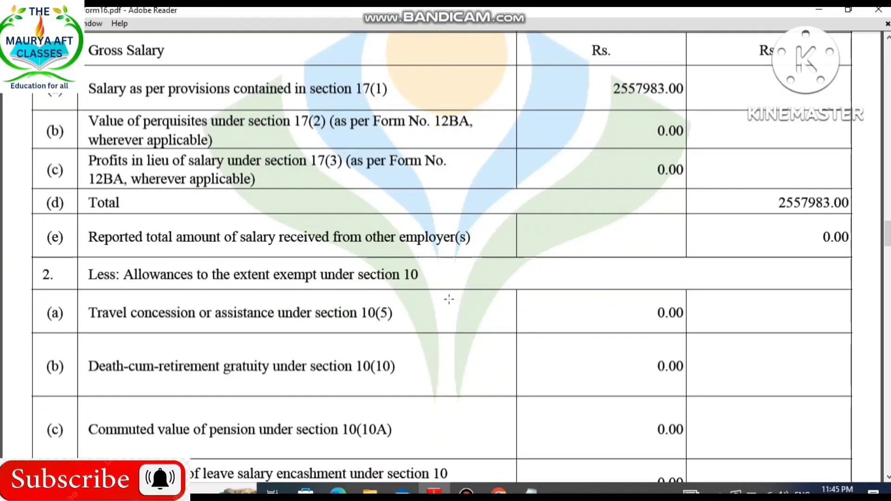
{"action": "scroll", "coordinate": [514, 291], "scroll_direction": "down", "scroll_amount": 3}
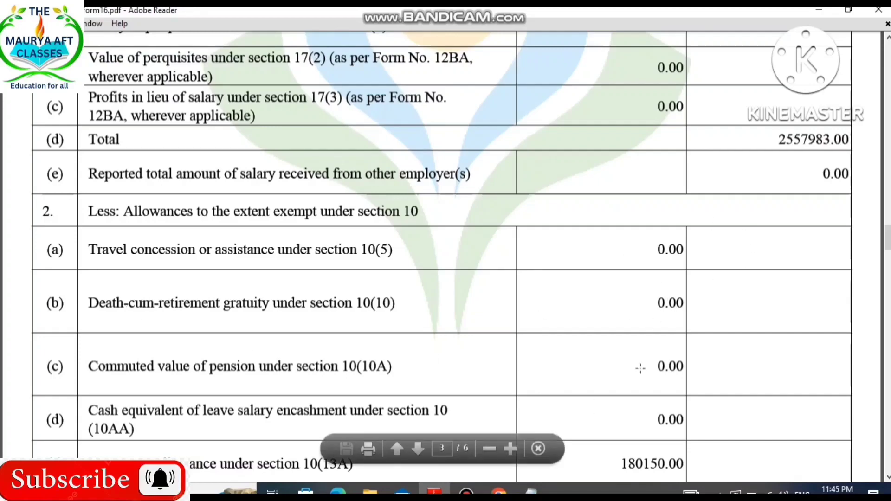
{"action": "scroll", "coordinate": [641, 367], "scroll_direction": "down", "scroll_amount": 10}
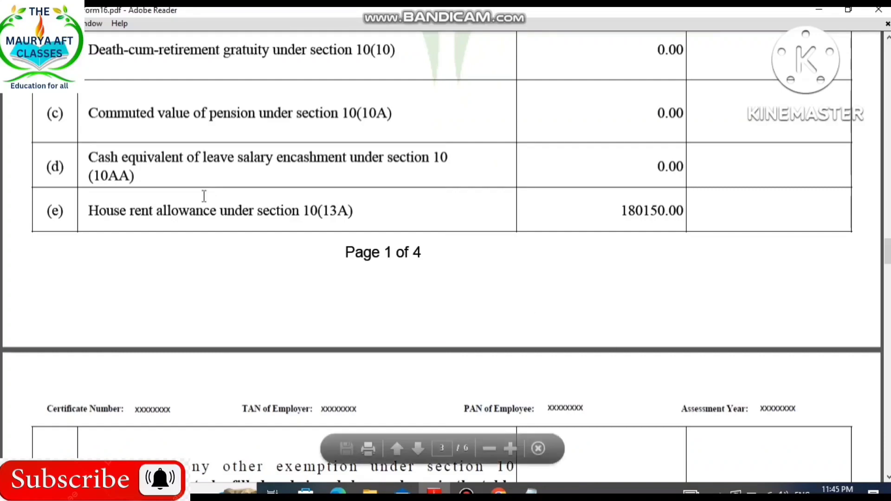
{"action": "scroll", "coordinate": [656, 268], "scroll_direction": "down", "scroll_amount": 12}
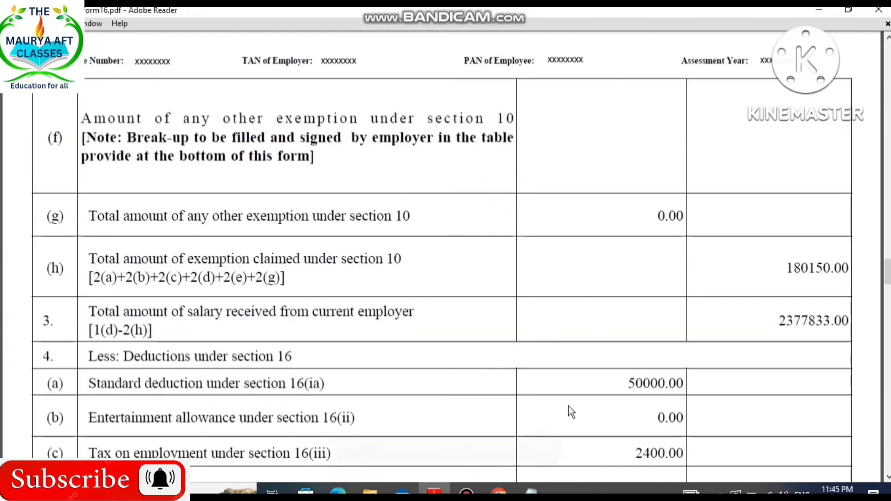
Return to the e-Filing portal in the browser and continue past the salary exemption questions to the income source details.
{"action": "left_click", "coordinate": [501, 487]}
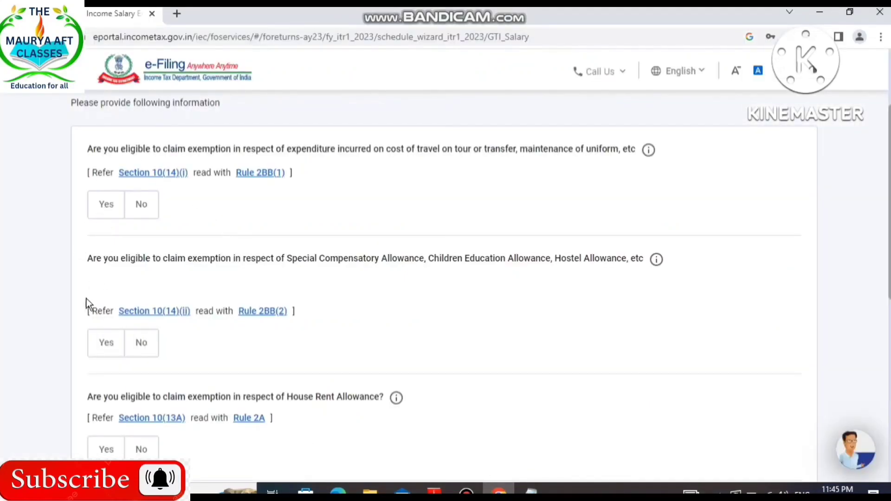
{"action": "scroll", "coordinate": [107, 355], "scroll_direction": "down", "scroll_amount": 3}
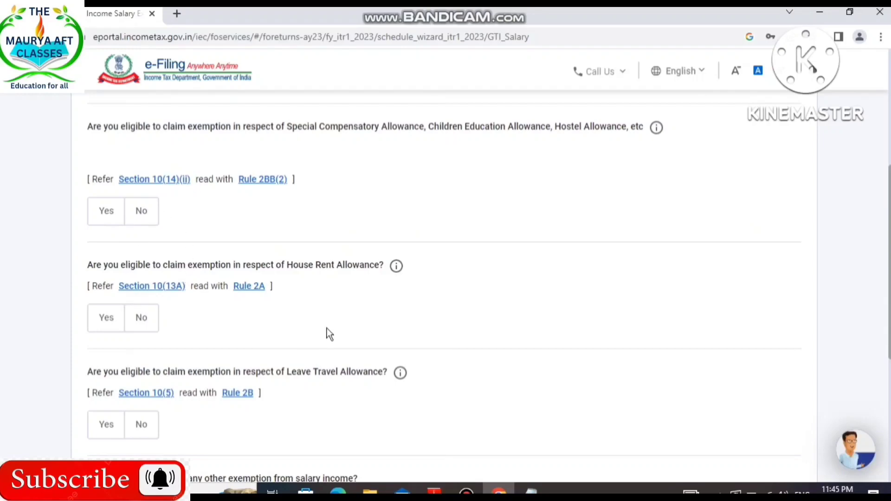
{"action": "scroll", "coordinate": [326, 333], "scroll_direction": "down", "scroll_amount": 3}
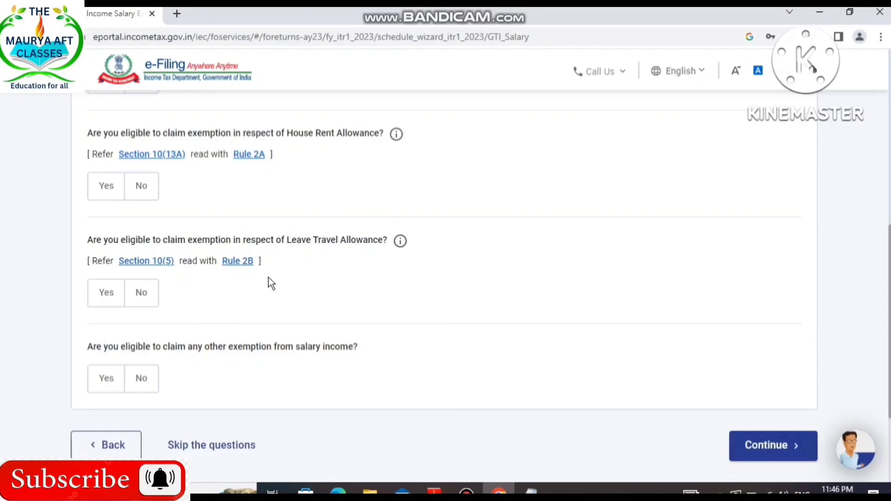
{"action": "left_click", "coordinate": [761, 438]}
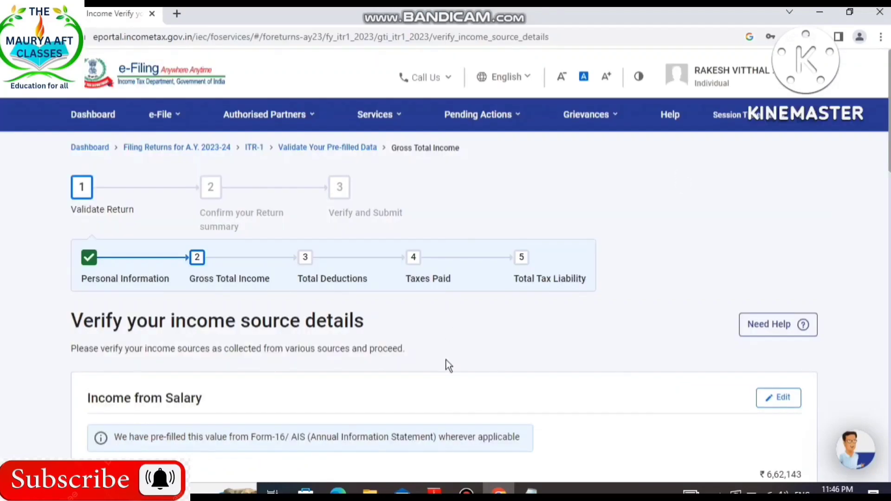
Open the Income from Salary details for editing.
{"action": "scroll", "coordinate": [571, 409], "scroll_direction": "down", "scroll_amount": 3}
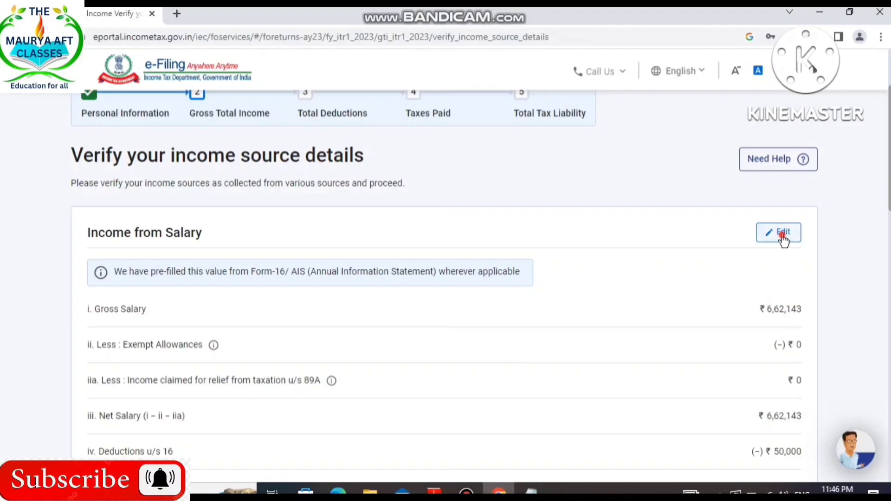
{"action": "left_click", "coordinate": [781, 233]}
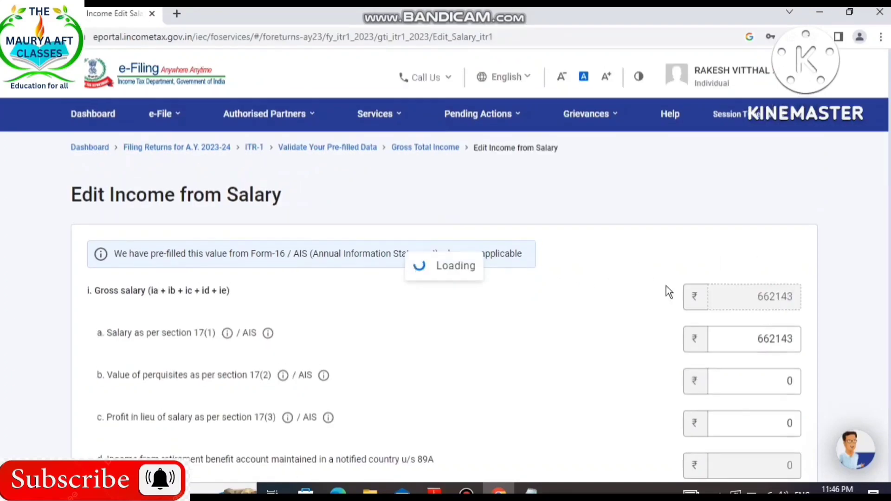
Compare the salary, perquisites and profit in lieu of salary entries under section 17 with the gross salary part of the Form 16 PDF in Adobe Reader.
{"action": "scroll", "coordinate": [553, 352], "scroll_direction": "down", "scroll_amount": 2}
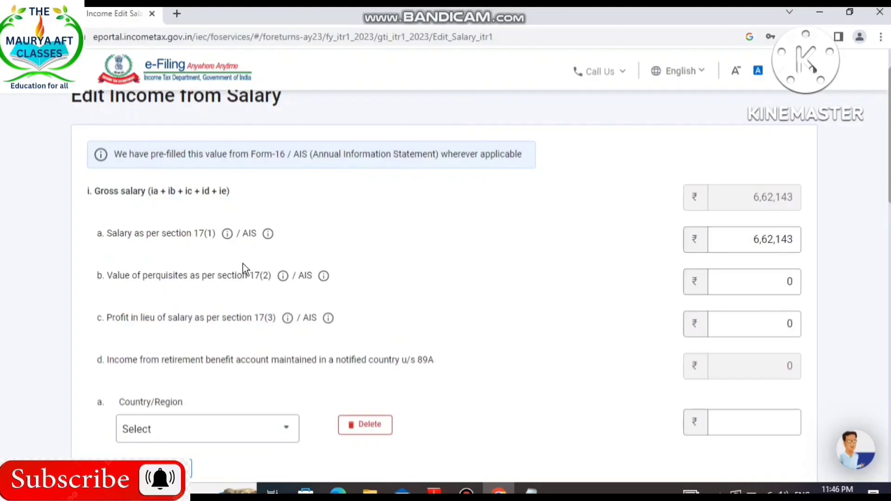
{"action": "left_click", "coordinate": [434, 491]}
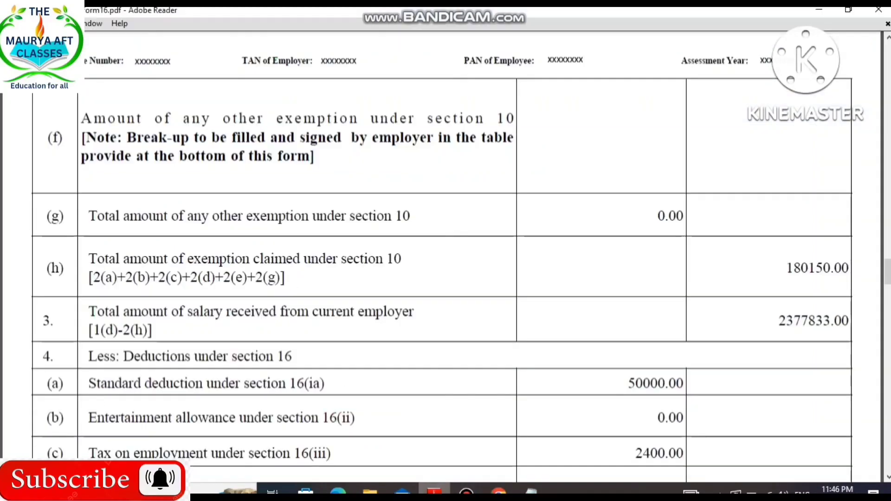
{"action": "scroll", "coordinate": [344, 366], "scroll_direction": "up", "scroll_amount": 15}
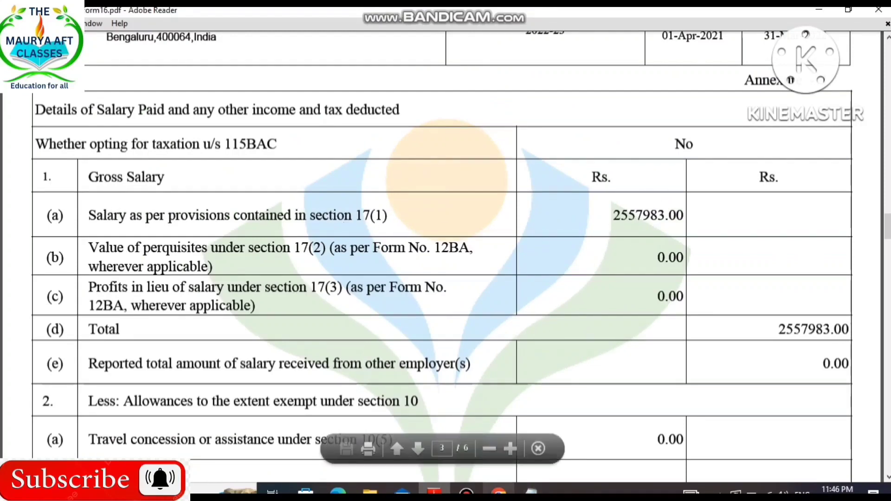
{"action": "left_click", "coordinate": [499, 491]}
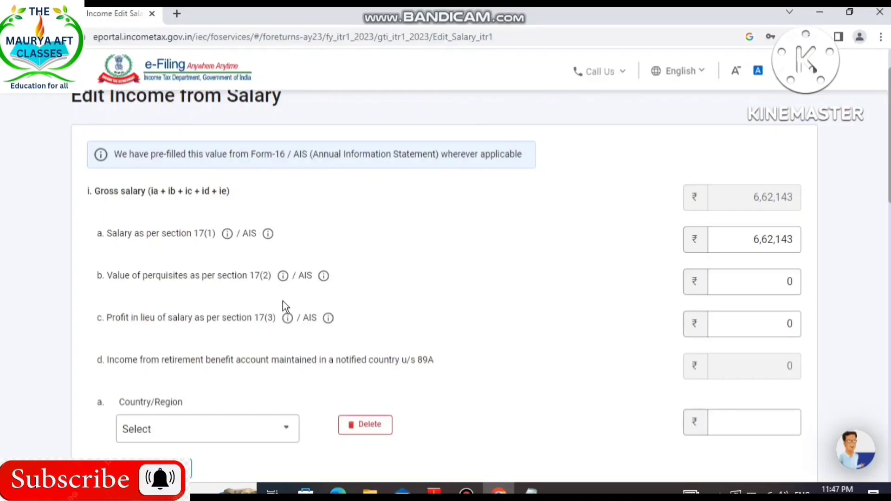
{"action": "left_click", "coordinate": [434, 491]}
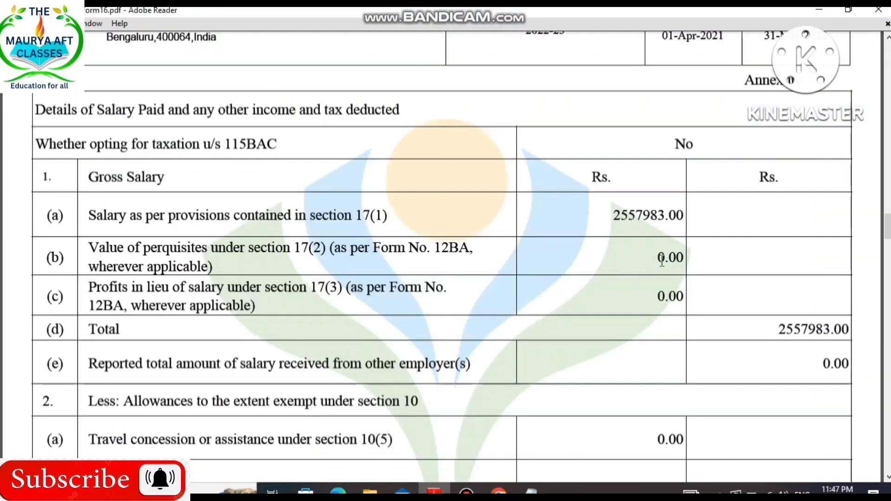
Return to the e-Filing portal in the browser and check the perquisites, profit in lieu of salary, section 89A retirement income and exempt allowance fields.
{"action": "left_click", "coordinate": [499, 491]}
{"action": "left_click", "coordinate": [789, 281]}
{"action": "key", "text": "Tab"}
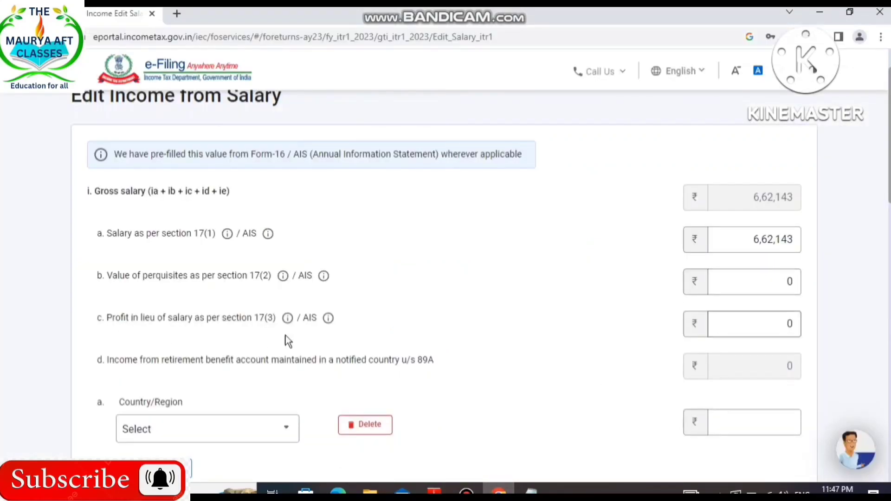
{"action": "scroll", "coordinate": [581, 311], "scroll_direction": "down", "scroll_amount": 3}
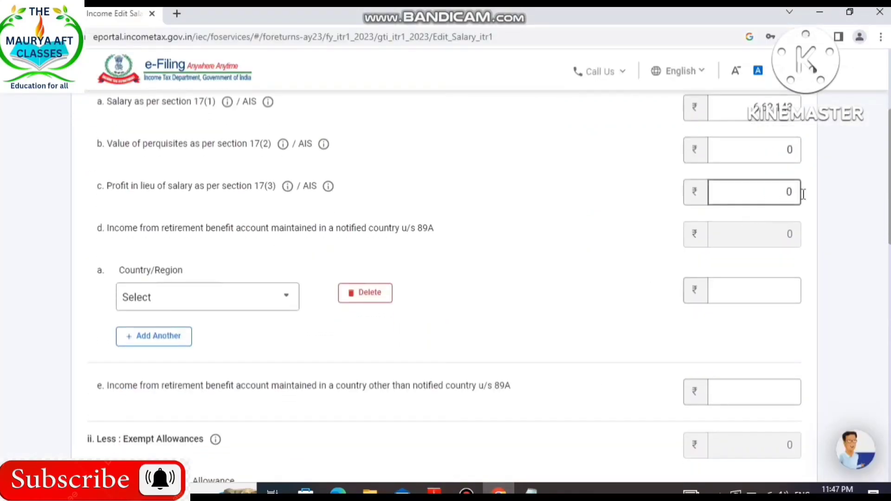
{"action": "scroll", "coordinate": [328, 272], "scroll_direction": "down", "scroll_amount": 2}
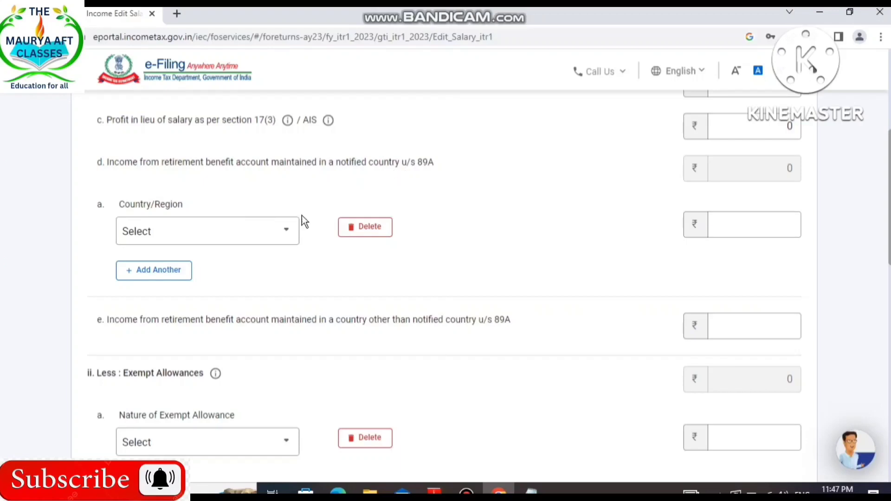
{"action": "scroll", "coordinate": [579, 232], "scroll_direction": "down", "scroll_amount": 4}
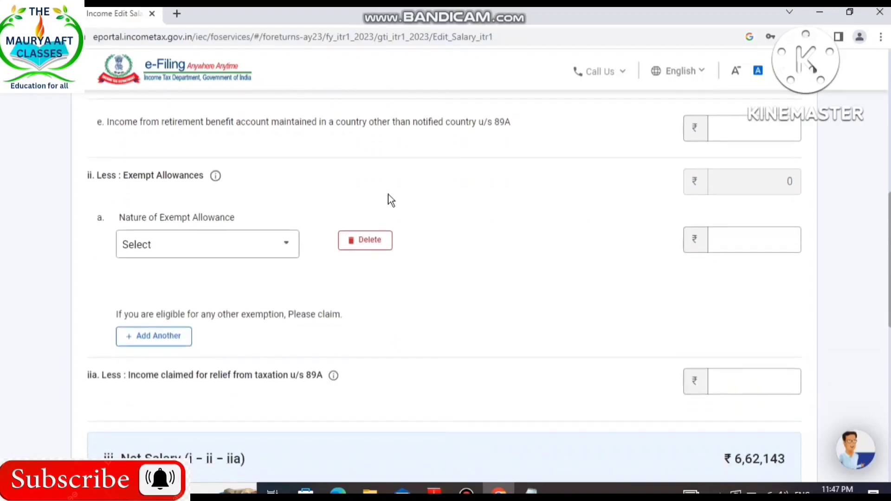
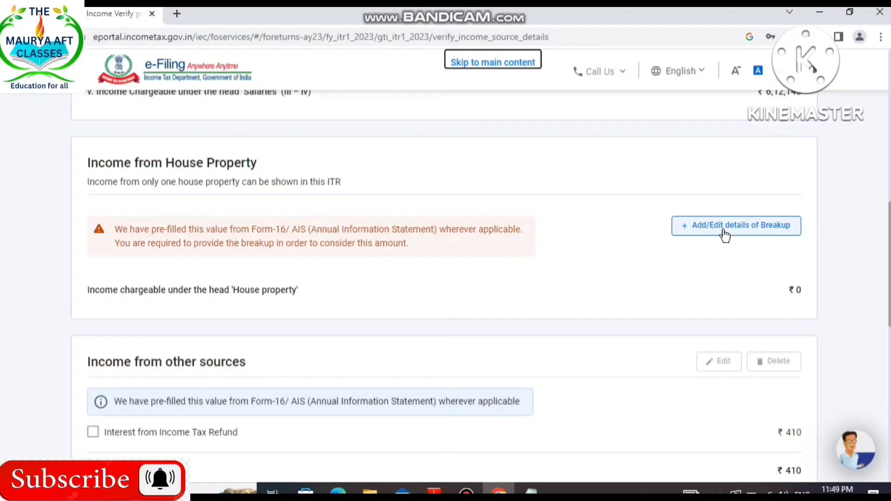
Open the breakup of Income from House Property and set the type of house property to Self Occupied.
{"action": "left_click", "coordinate": [771, 232]}
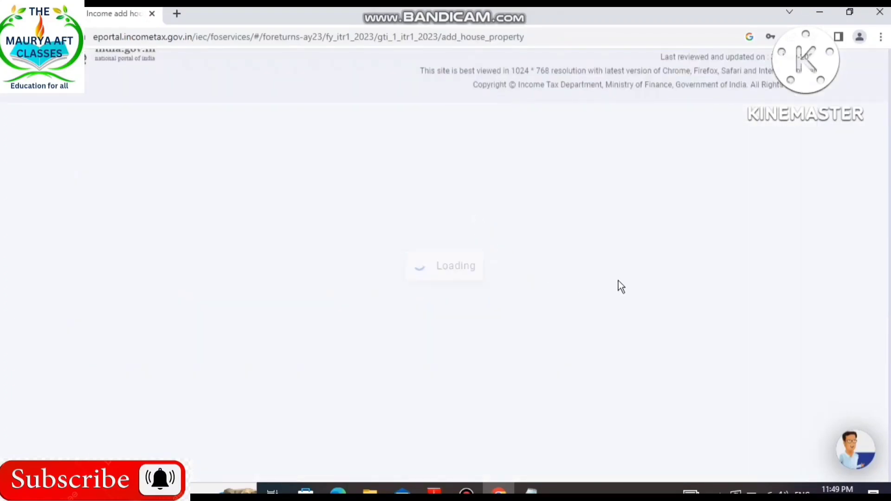
{"action": "scroll", "coordinate": [424, 357], "scroll_direction": "down", "scroll_amount": 3}
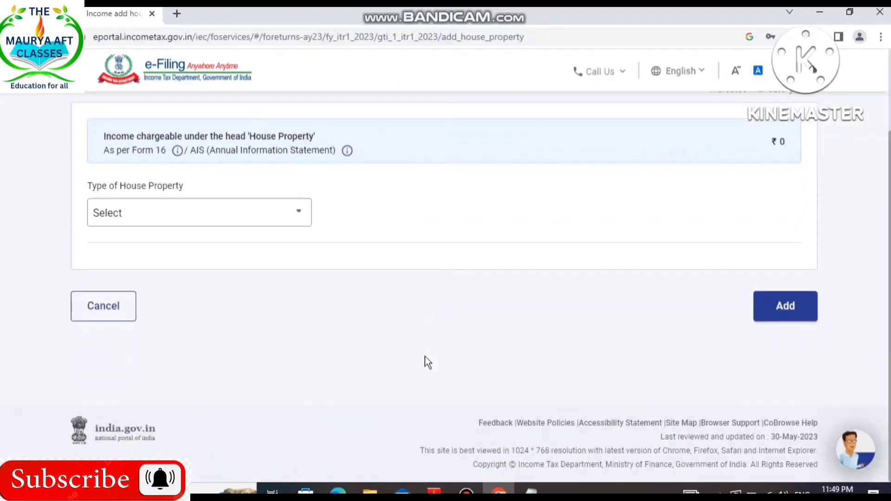
{"action": "left_click", "coordinate": [294, 215]}
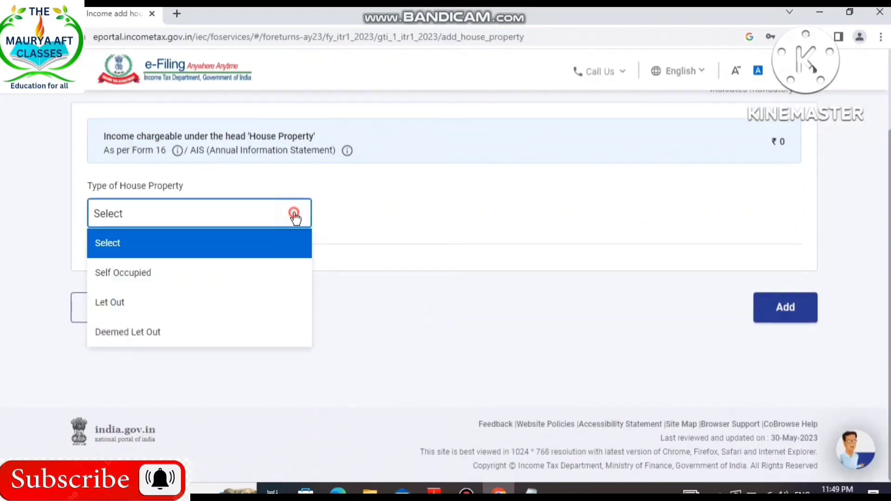
{"action": "left_click", "coordinate": [179, 284]}
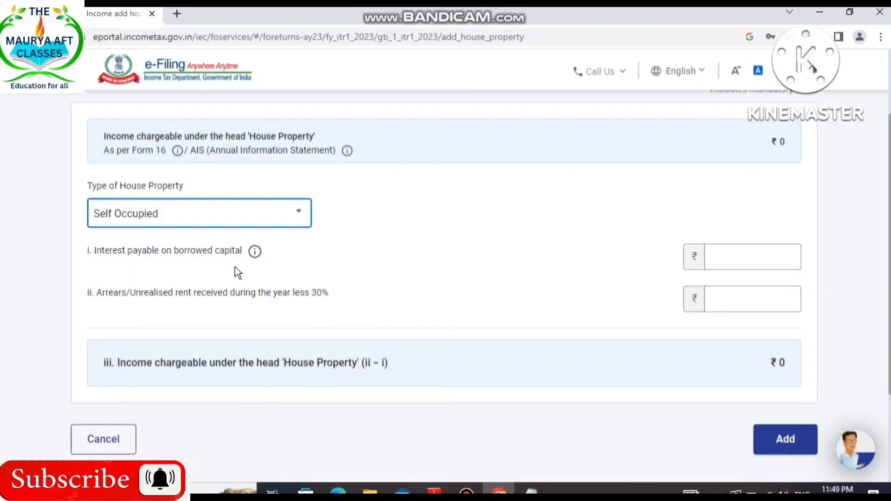
{"action": "left_click", "coordinate": [766, 259]}
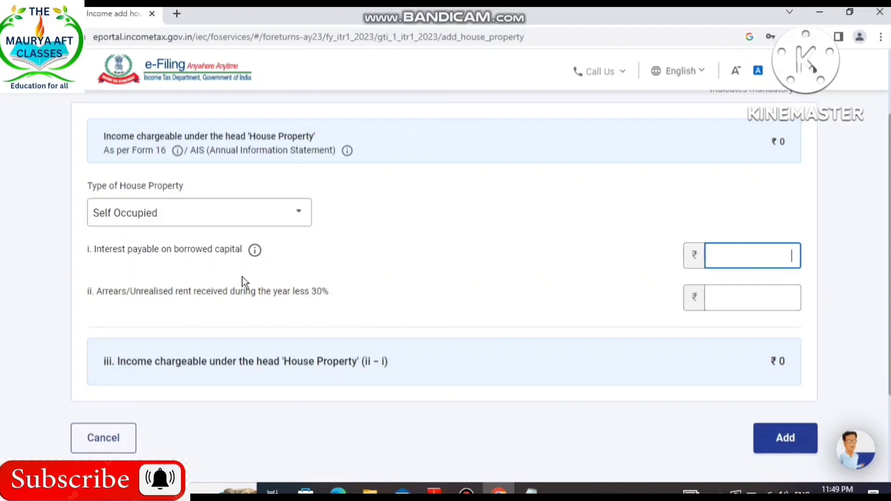
Set the type of house property to Let Out and try to add it with the rent, tax and interest fields empty.
{"action": "left_click", "coordinate": [279, 217]}
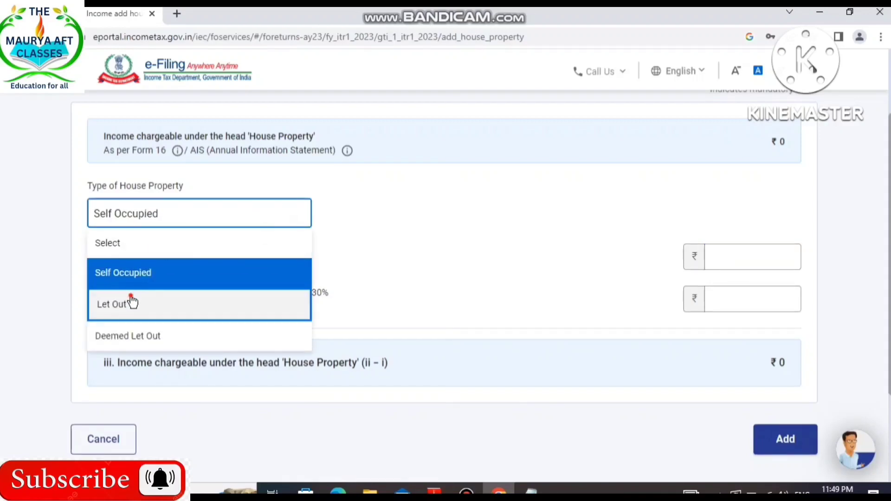
{"action": "left_click", "coordinate": [132, 301]}
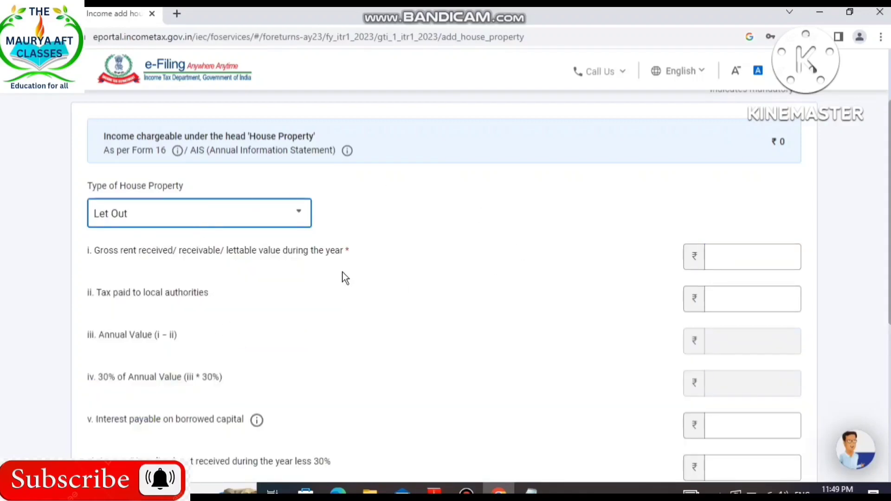
{"action": "scroll", "coordinate": [757, 297], "scroll_direction": "down", "scroll_amount": 3}
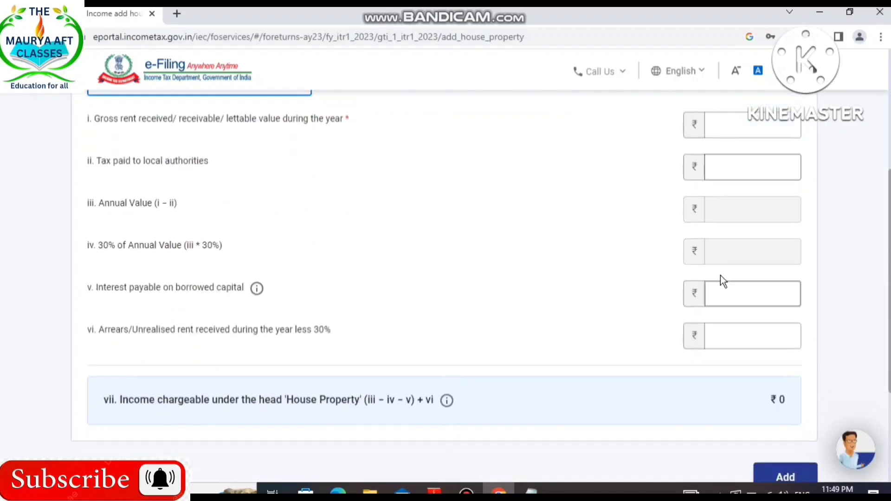
{"action": "scroll", "coordinate": [664, 330], "scroll_direction": "down", "scroll_amount": 4}
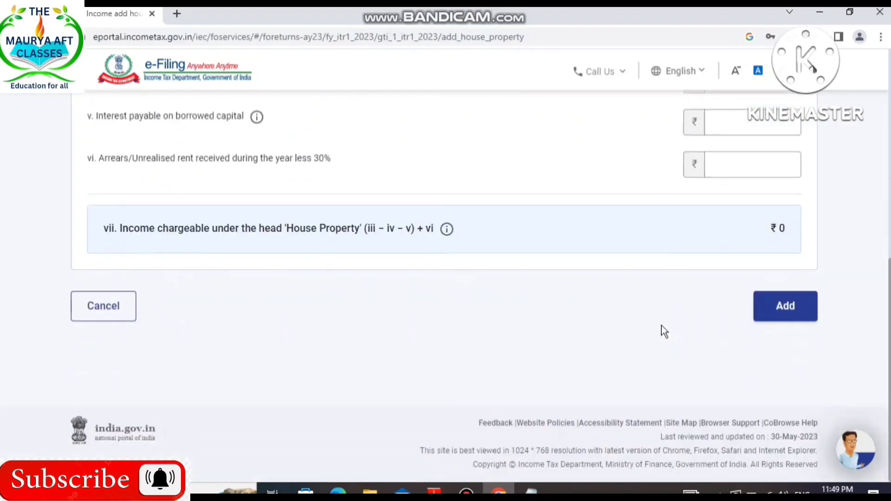
{"action": "scroll", "coordinate": [750, 306], "scroll_direction": "up", "scroll_amount": 10}
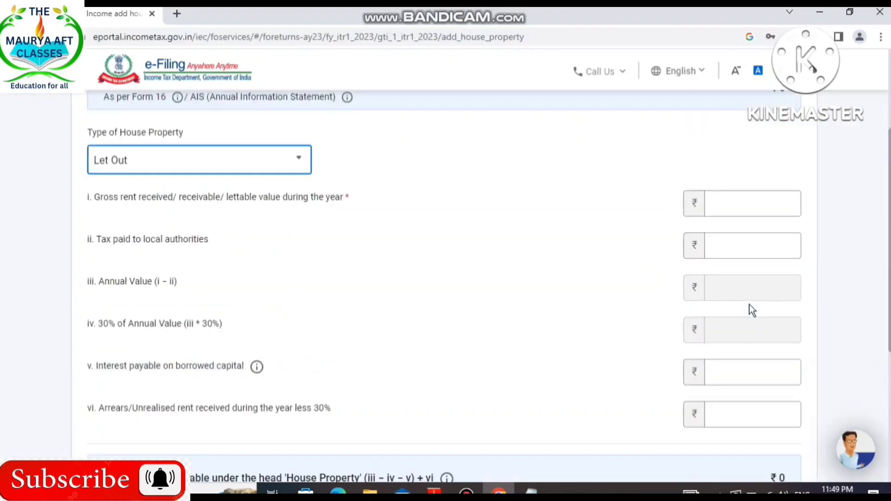
{"action": "scroll", "coordinate": [754, 281], "scroll_direction": "down", "scroll_amount": 6}
{"action": "scroll", "coordinate": [754, 288], "scroll_direction": "down", "scroll_amount": 3}
{"action": "left_click", "coordinate": [786, 304]}
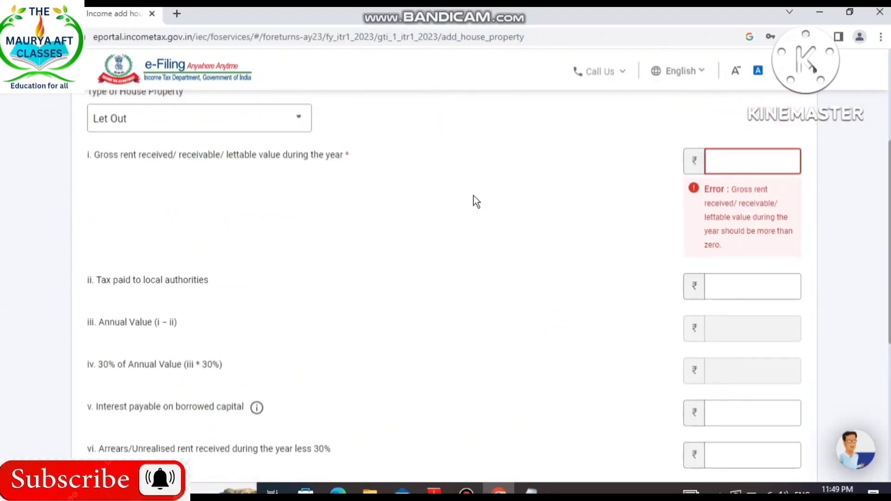
Reset the type of house property to Select and cancel the house property entry.
{"action": "scroll", "coordinate": [473, 196], "scroll_direction": "up", "scroll_amount": 3}
{"action": "left_click", "coordinate": [292, 257]}
{"action": "left_click", "coordinate": [151, 284]}
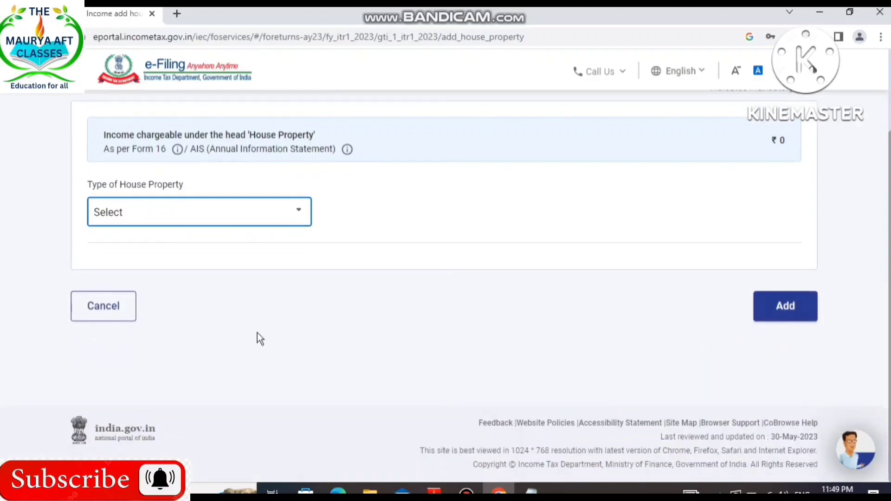
{"action": "left_click", "coordinate": [124, 314]}
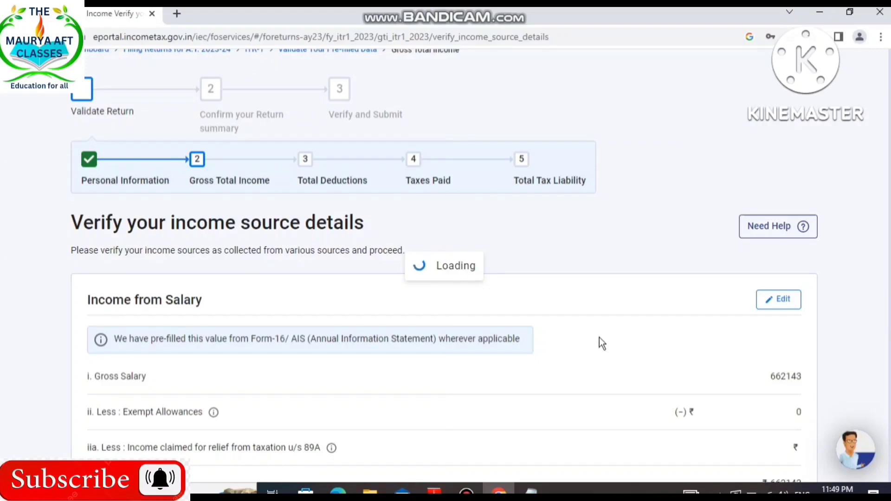
Open the Interest from Income Tax Refund entry under Income from other sources for editing and cancel without changes.
{"action": "scroll", "coordinate": [600, 338], "scroll_direction": "down", "scroll_amount": 5}
{"action": "scroll", "coordinate": [599, 338], "scroll_direction": "down", "scroll_amount": 6}
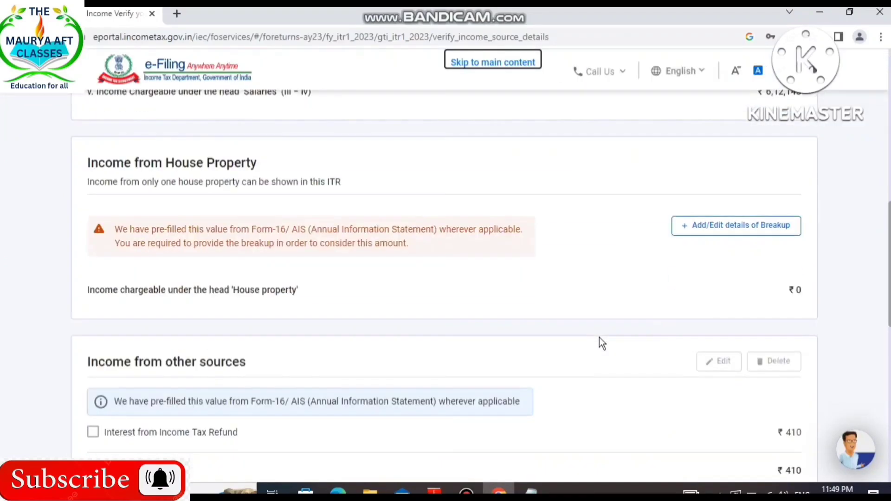
{"action": "scroll", "coordinate": [600, 338], "scroll_direction": "down", "scroll_amount": 4}
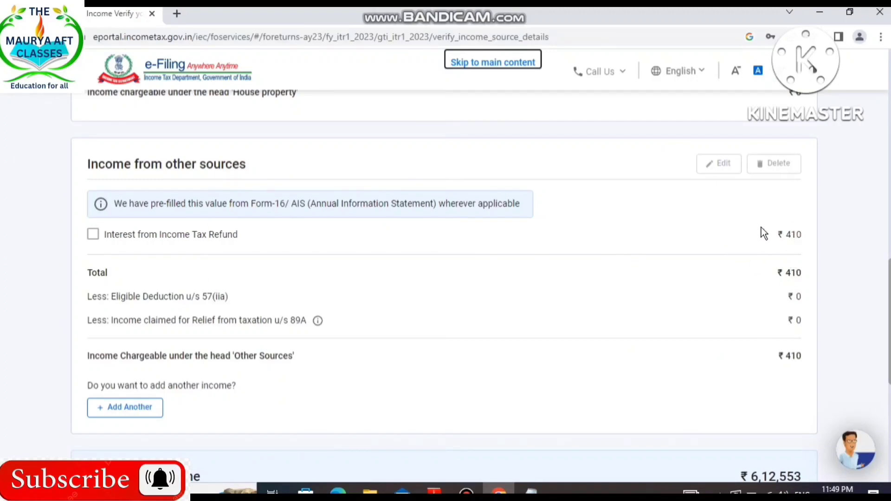
{"action": "left_click", "coordinate": [93, 235]}
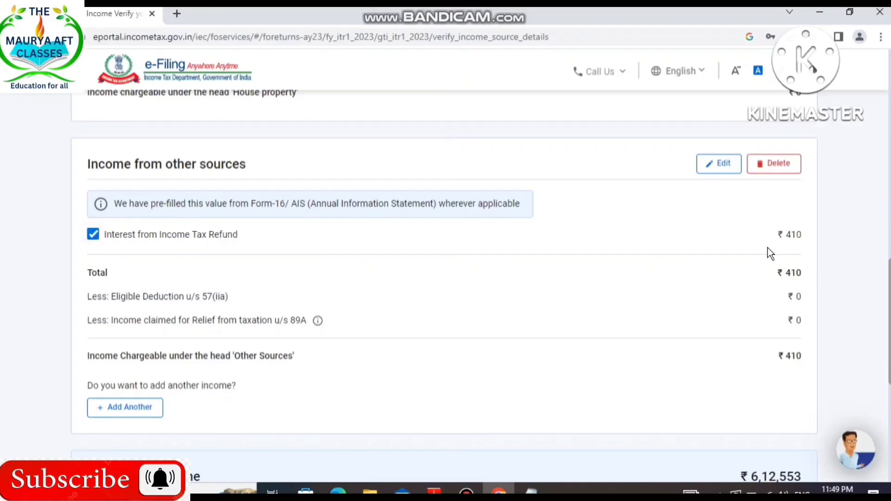
{"action": "left_click", "coordinate": [717, 168]}
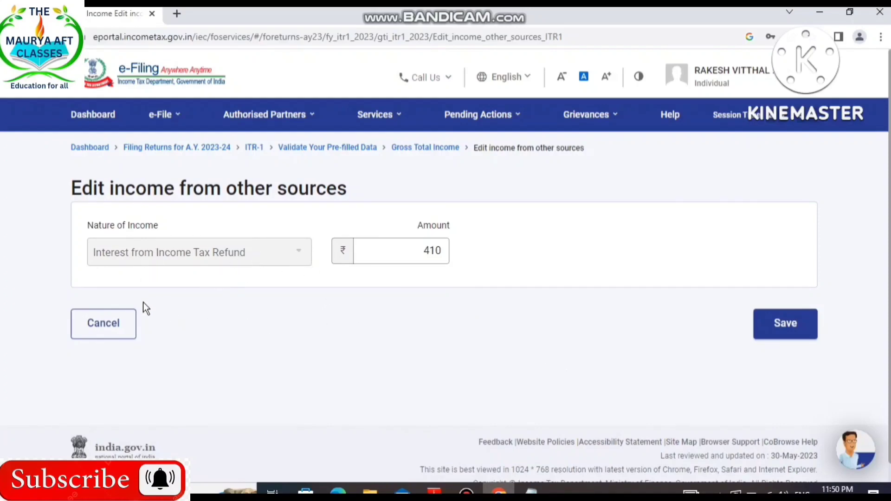
{"action": "left_click", "coordinate": [109, 327]}
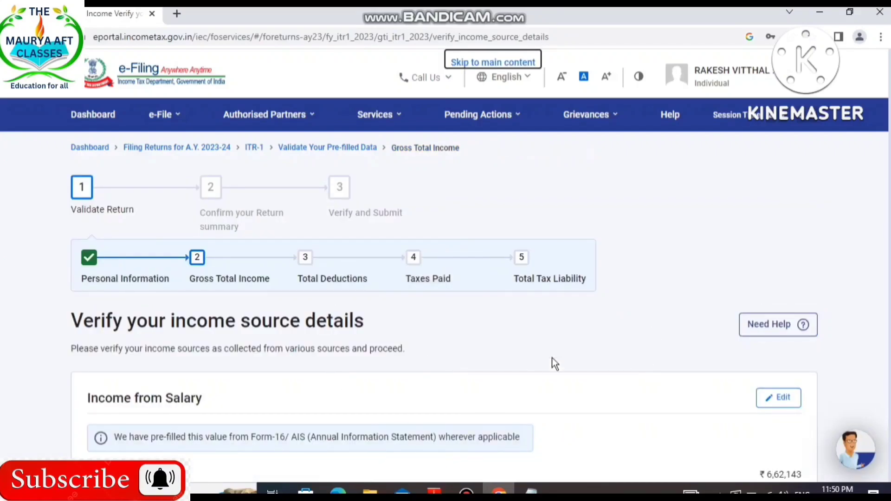
Start adding another income from other sources and answer Yes to interest income from savings bank accounts.
{"action": "scroll", "coordinate": [591, 315], "scroll_direction": "down", "scroll_amount": 3}
{"action": "scroll", "coordinate": [591, 316], "scroll_direction": "down", "scroll_amount": 12}
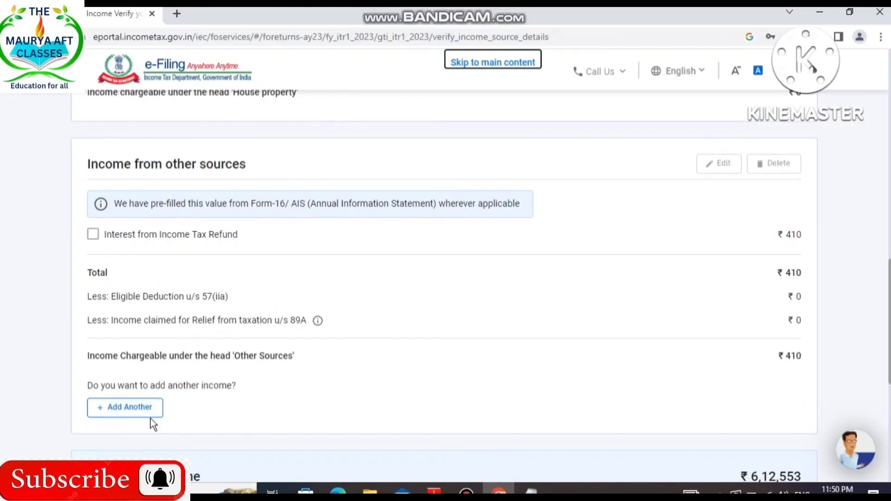
{"action": "left_click", "coordinate": [135, 412]}
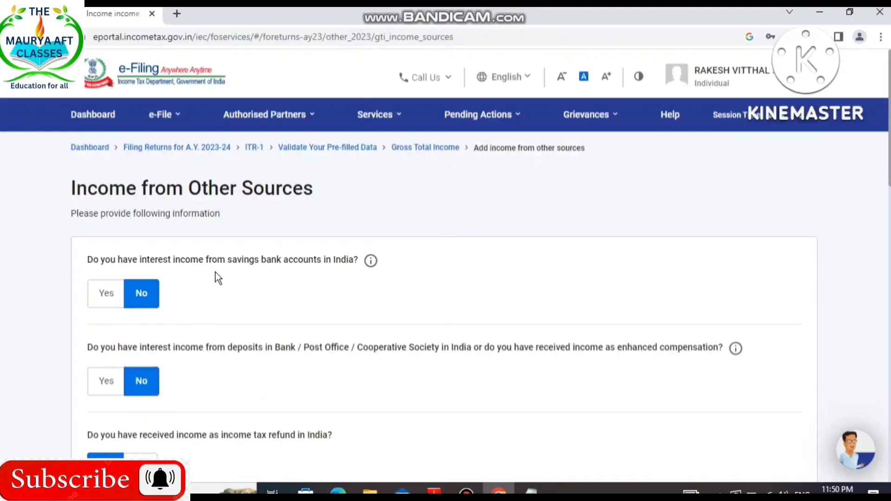
{"action": "left_click", "coordinate": [107, 308]}
{"action": "scroll", "coordinate": [343, 335], "scroll_direction": "down", "scroll_amount": 3}
{"action": "scroll", "coordinate": [343, 332], "scroll_direction": "down", "scroll_amount": 1}
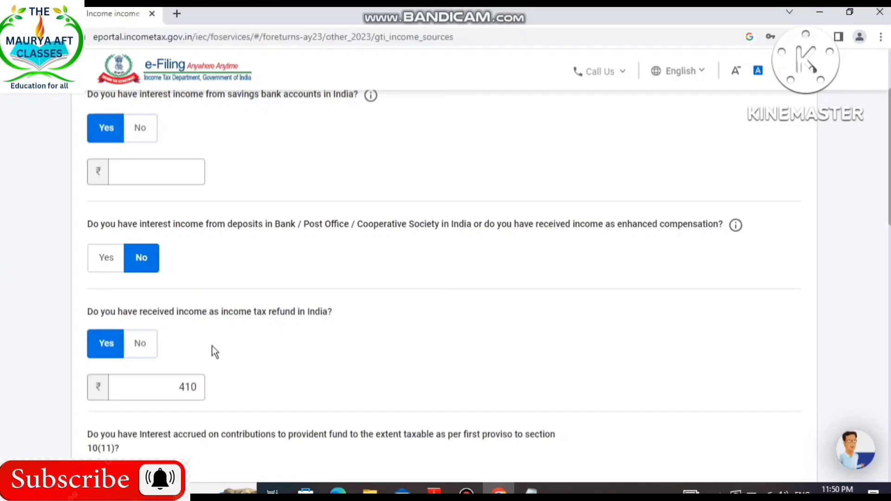
Check the tax refund, provident fund and pension questions, answer Yes to dividend income and examine its quarterly break up.
{"action": "scroll", "coordinate": [215, 351], "scroll_direction": "down", "scroll_amount": 3}
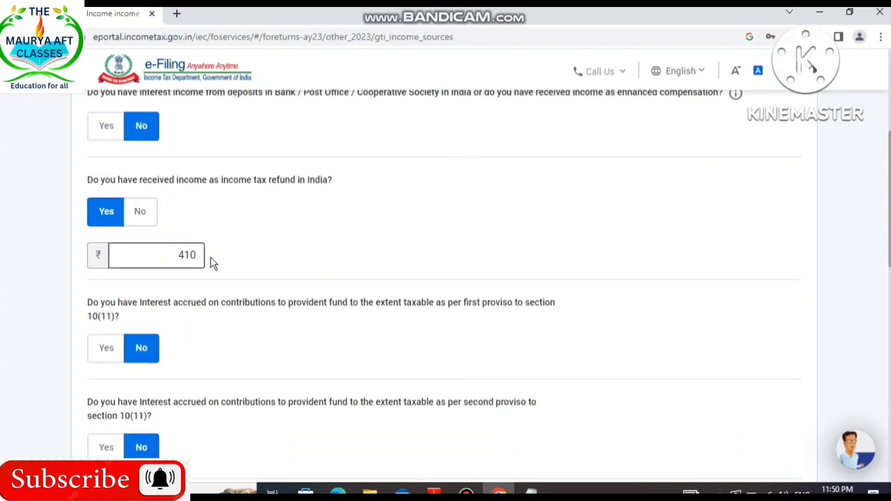
{"action": "scroll", "coordinate": [278, 339], "scroll_direction": "down", "scroll_amount": 3}
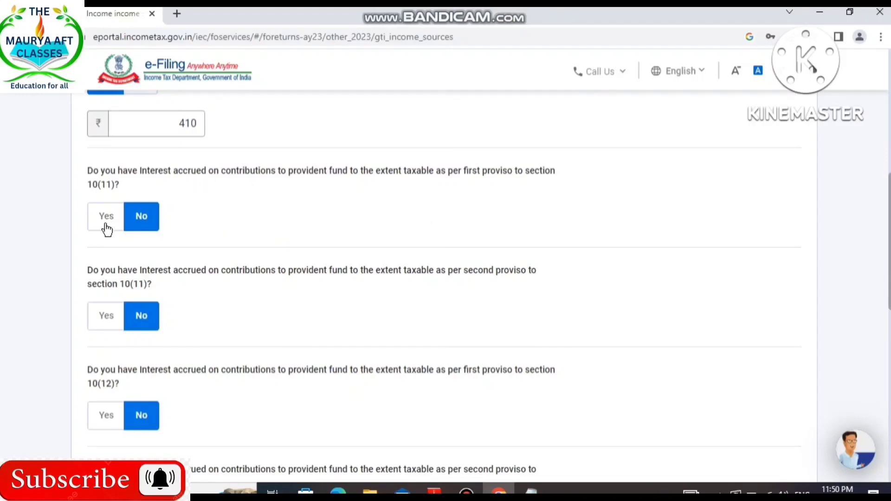
{"action": "scroll", "coordinate": [222, 320], "scroll_direction": "down", "scroll_amount": 8}
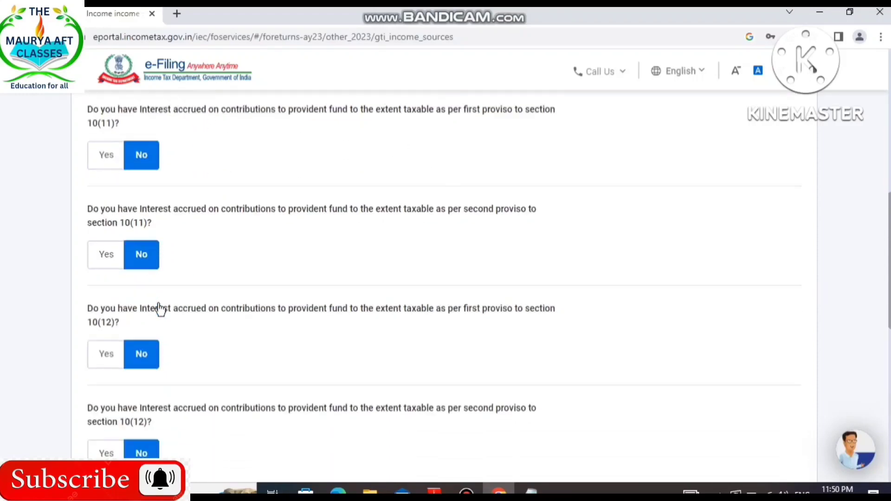
{"action": "scroll", "coordinate": [169, 308], "scroll_direction": "down", "scroll_amount": 2}
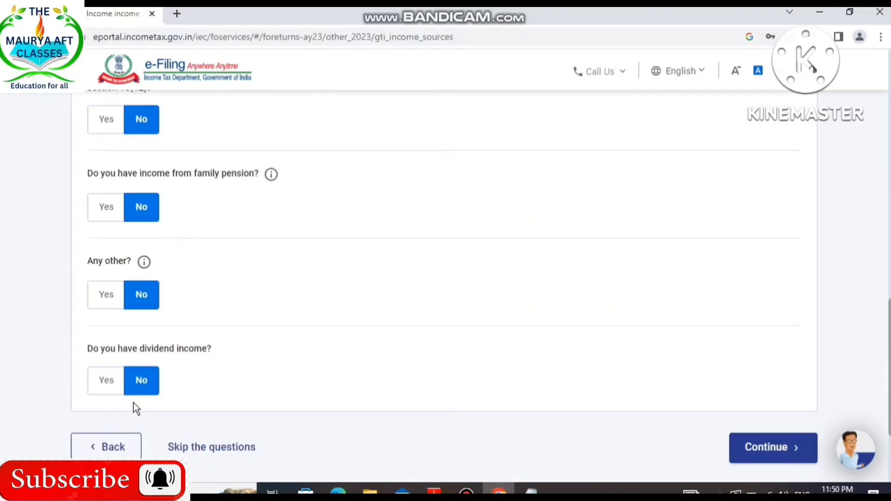
{"action": "left_click", "coordinate": [100, 389]}
{"action": "scroll", "coordinate": [274, 413], "scroll_direction": "down", "scroll_amount": 3}
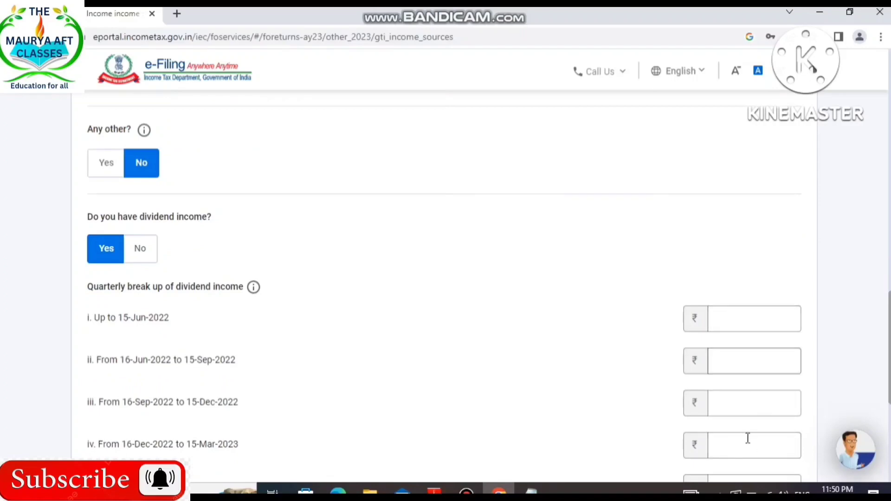
{"action": "scroll", "coordinate": [217, 336], "scroll_direction": "down", "scroll_amount": 4}
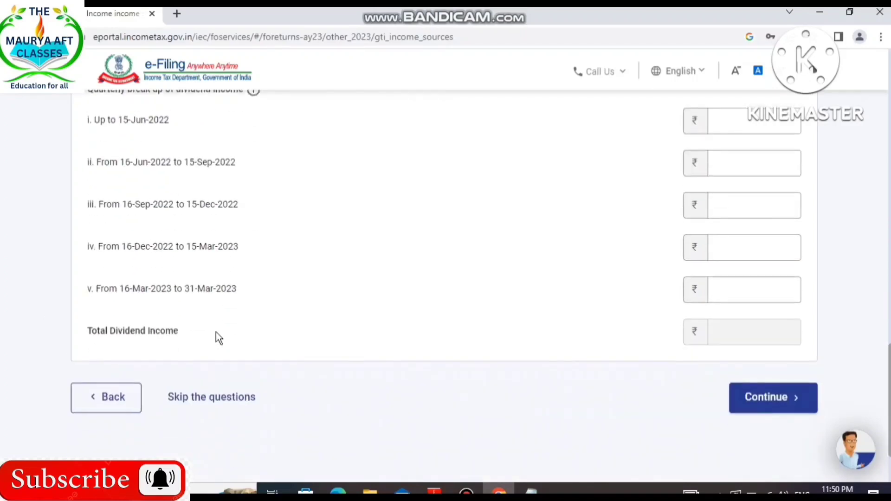
{"action": "scroll", "coordinate": [192, 206], "scroll_direction": "up", "scroll_amount": 2}
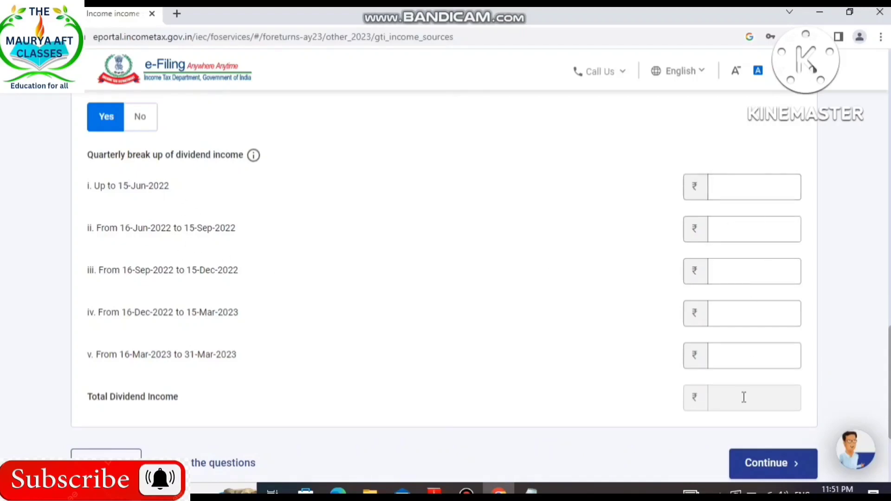
{"action": "scroll", "coordinate": [237, 431], "scroll_direction": "down", "scroll_amount": 1}
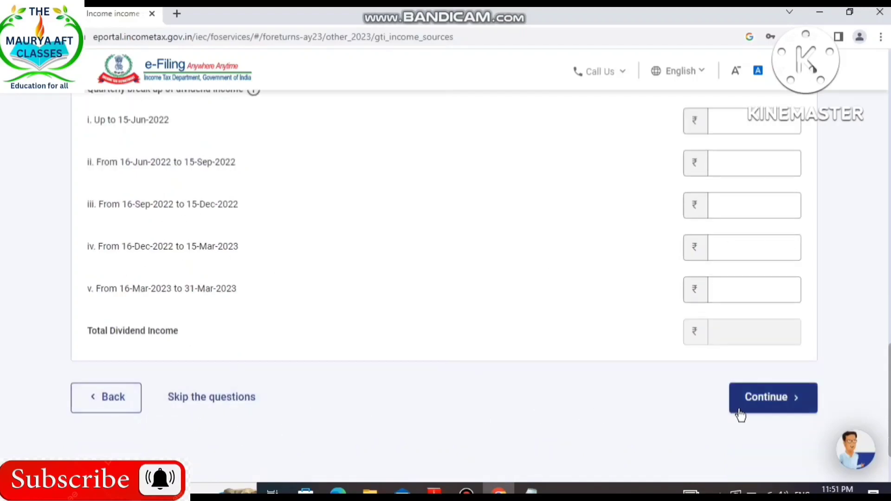
Skip the other sources questions and cancel adding income from other sources.
{"action": "left_click", "coordinate": [214, 398]}
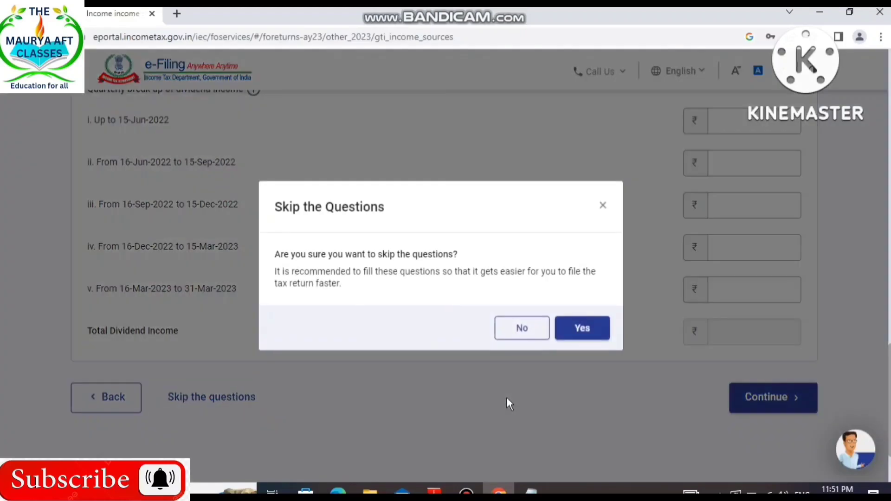
{"action": "left_click", "coordinate": [576, 332]}
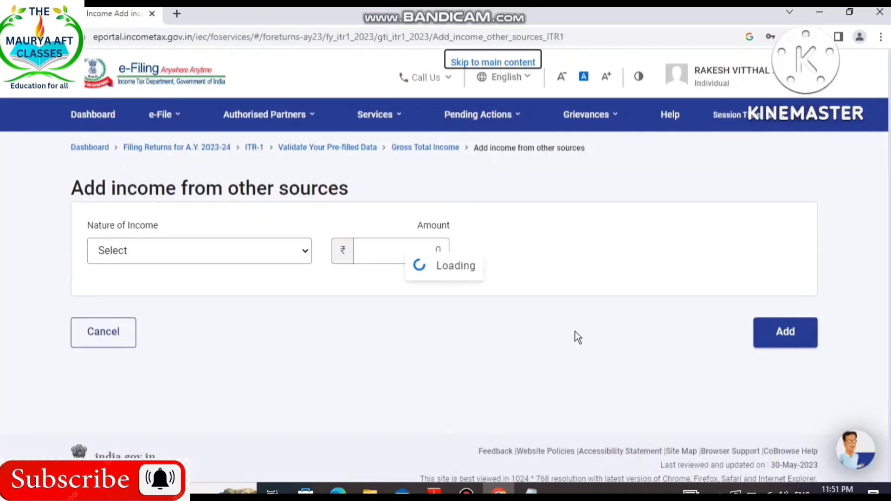
{"action": "left_click", "coordinate": [130, 337]}
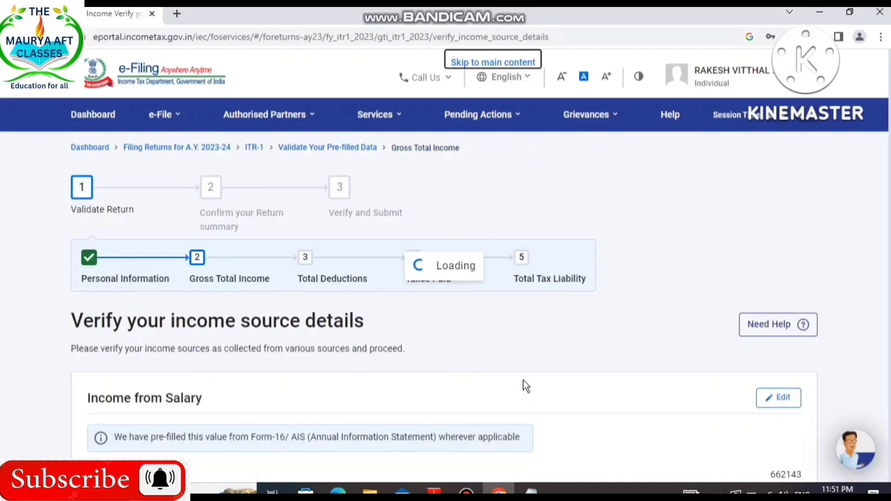
Review the income source details down to Exempt Income and confirm the Gross Total Income section.
{"action": "scroll", "coordinate": [601, 271], "scroll_direction": "down", "scroll_amount": 15}
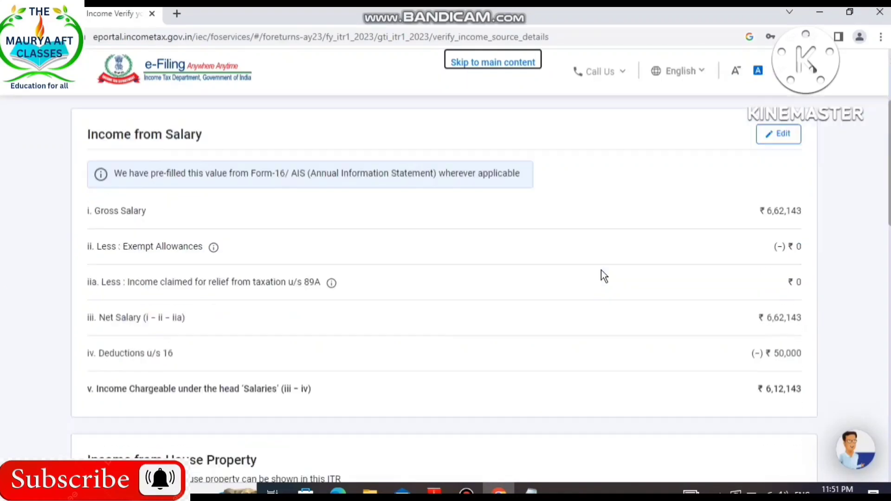
{"action": "scroll", "coordinate": [601, 270], "scroll_direction": "down", "scroll_amount": 8}
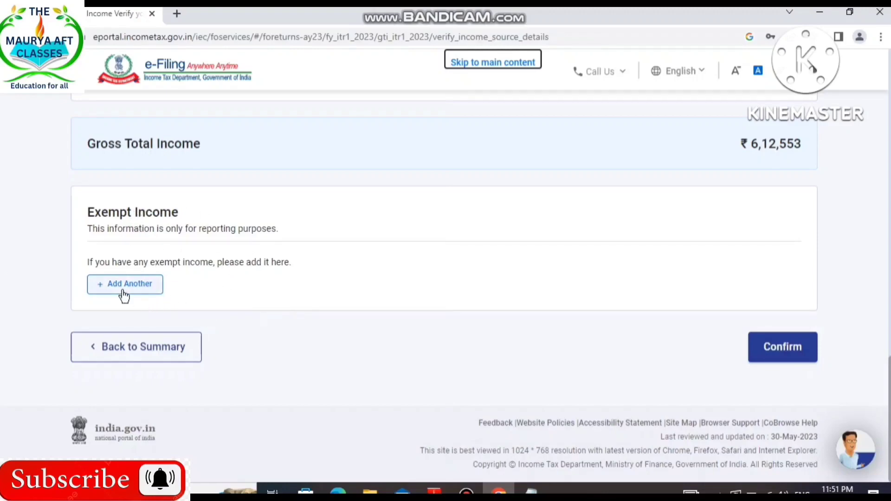
{"action": "left_click", "coordinate": [753, 357]}
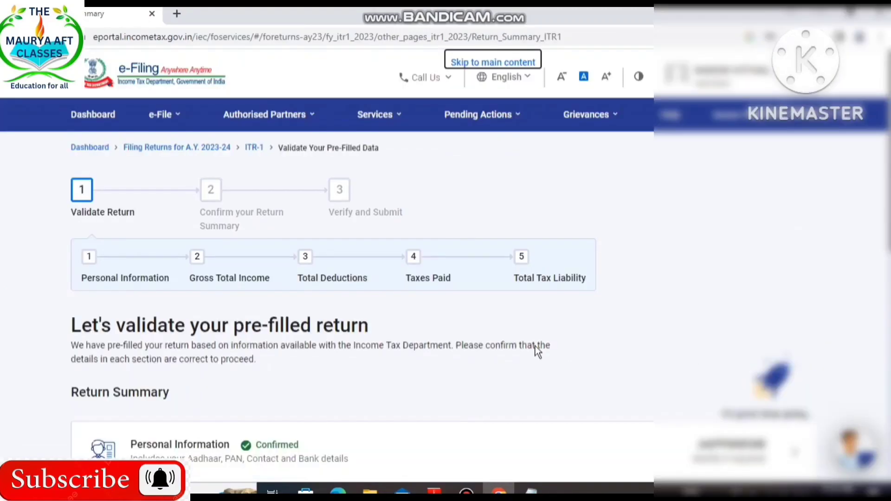
Open the Total Deductions section and look through the questions on donations and section 80GG.
{"action": "scroll", "coordinate": [531, 346], "scroll_direction": "down", "scroll_amount": 7}
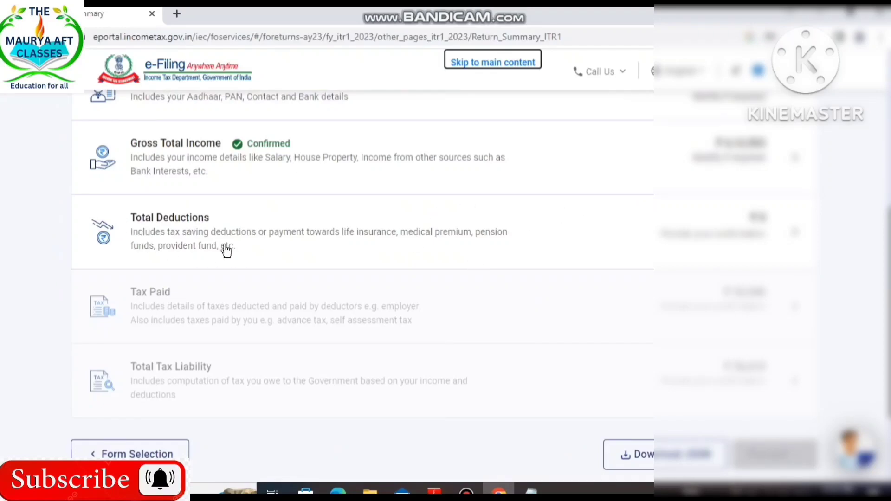
{"action": "scroll", "coordinate": [227, 250], "scroll_direction": "up", "scroll_amount": 1}
{"action": "left_click", "coordinate": [227, 250]}
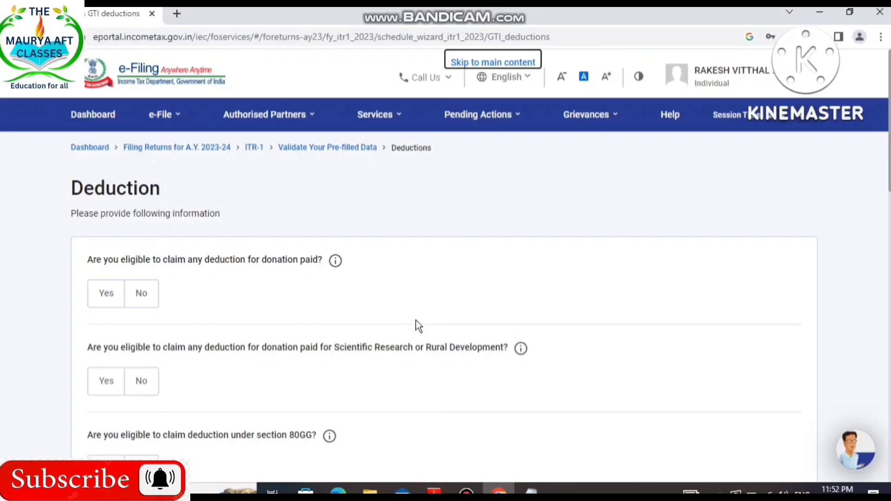
{"action": "scroll", "coordinate": [416, 316], "scroll_direction": "down", "scroll_amount": 4}
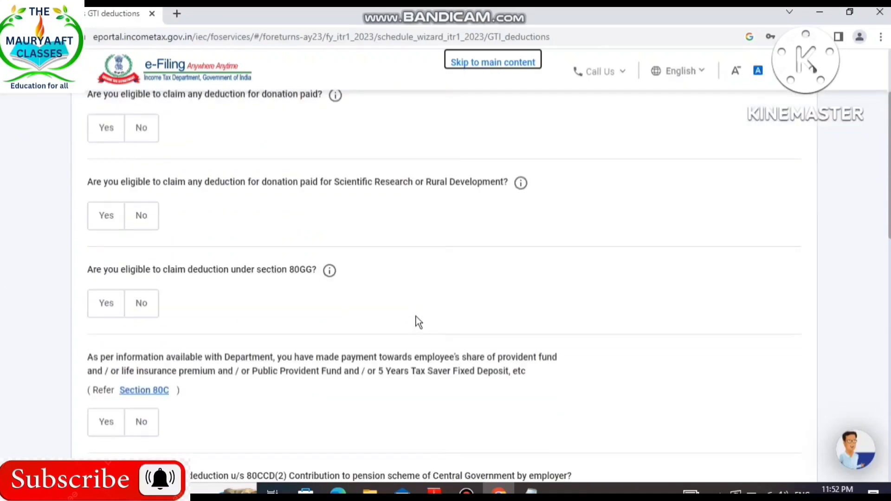
{"action": "scroll", "coordinate": [244, 203], "scroll_direction": "up", "scroll_amount": 1}
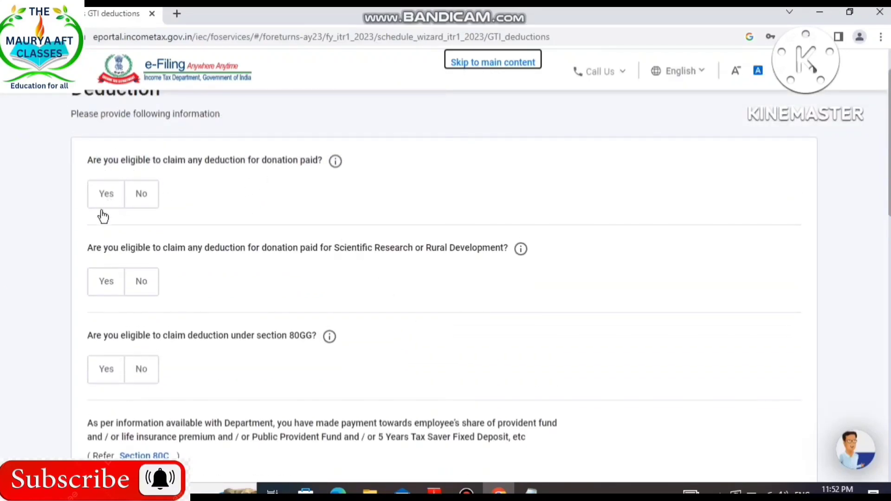
{"action": "scroll", "coordinate": [315, 278], "scroll_direction": "down", "scroll_amount": 1}
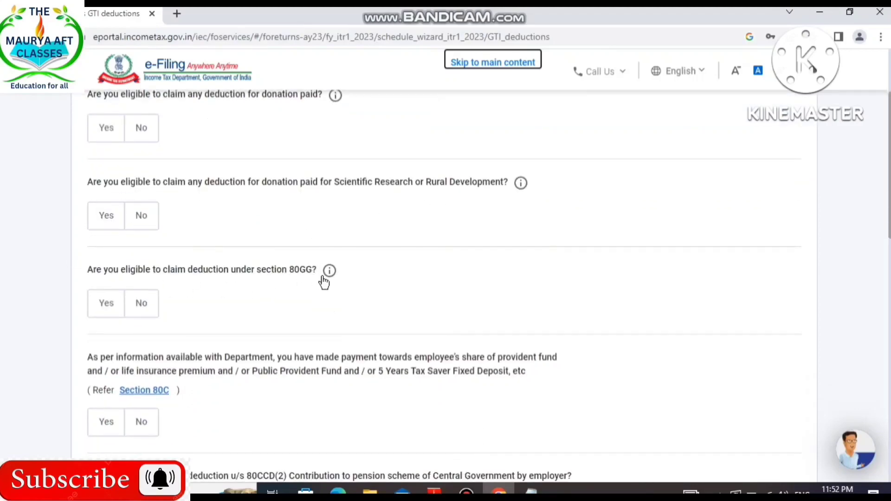
Answer Yes to the Section 80C payments question and Yes to the Section 80D medical insurance deduction question.
{"action": "scroll", "coordinate": [316, 325], "scroll_direction": "down", "scroll_amount": 2}
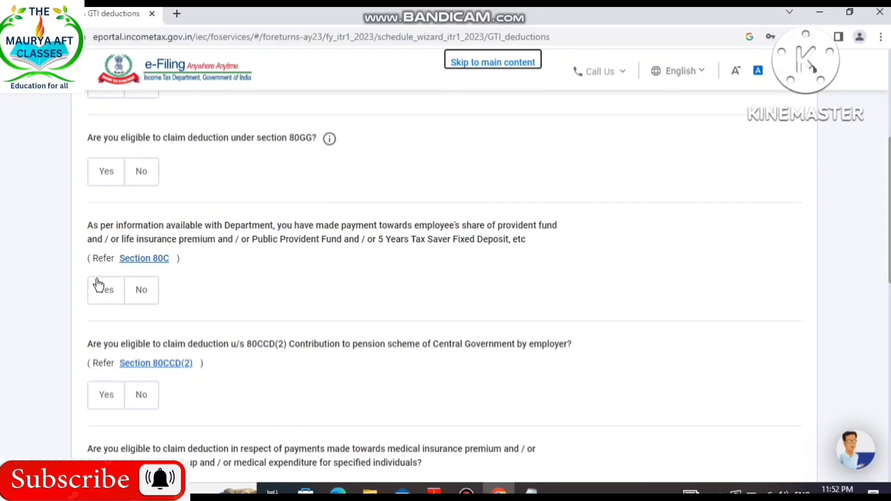
{"action": "left_click", "coordinate": [106, 297]}
{"action": "left_click", "coordinate": [119, 349]}
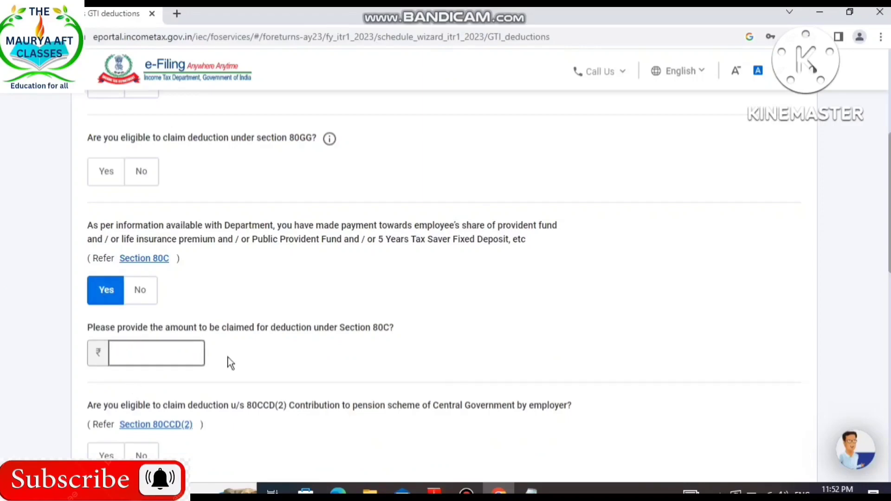
{"action": "scroll", "coordinate": [229, 363], "scroll_direction": "down", "scroll_amount": 4}
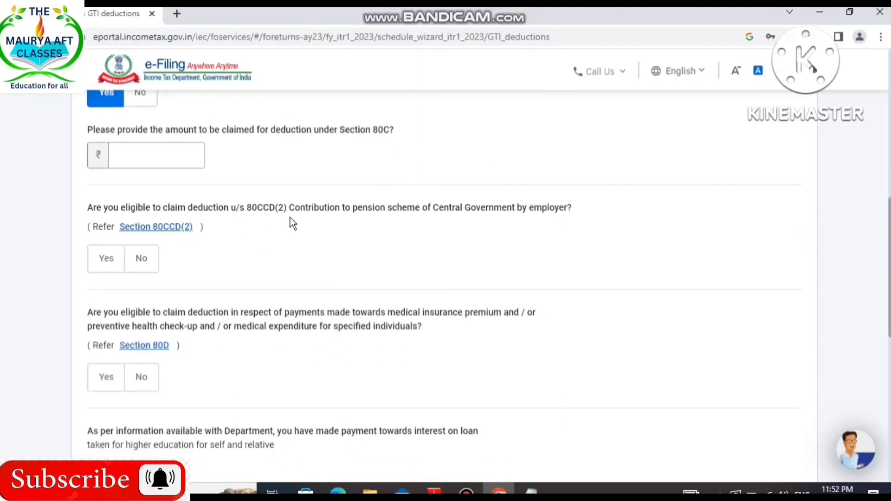
{"action": "scroll", "coordinate": [264, 285], "scroll_direction": "down", "scroll_amount": 3}
{"action": "left_click", "coordinate": [109, 245]}
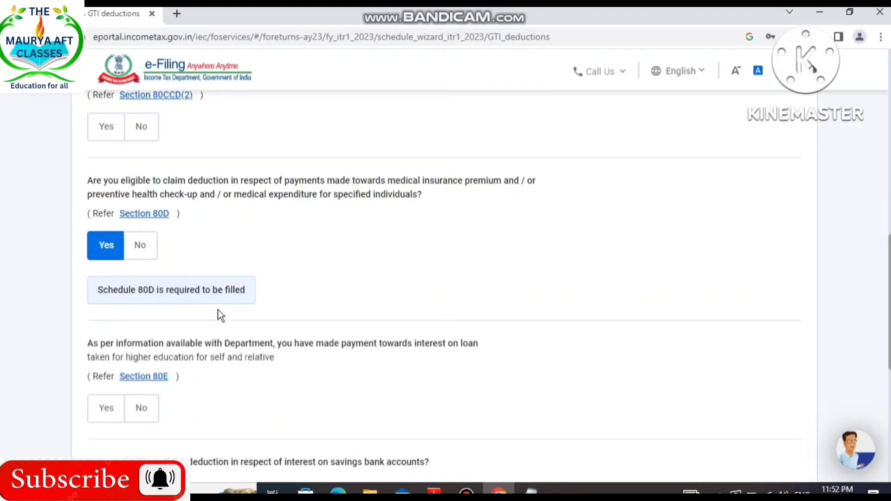
Check the Section 80E, 80TTA and other deduction questions and continue to the deductions verification.
{"action": "scroll", "coordinate": [369, 295], "scroll_direction": "down", "scroll_amount": 3}
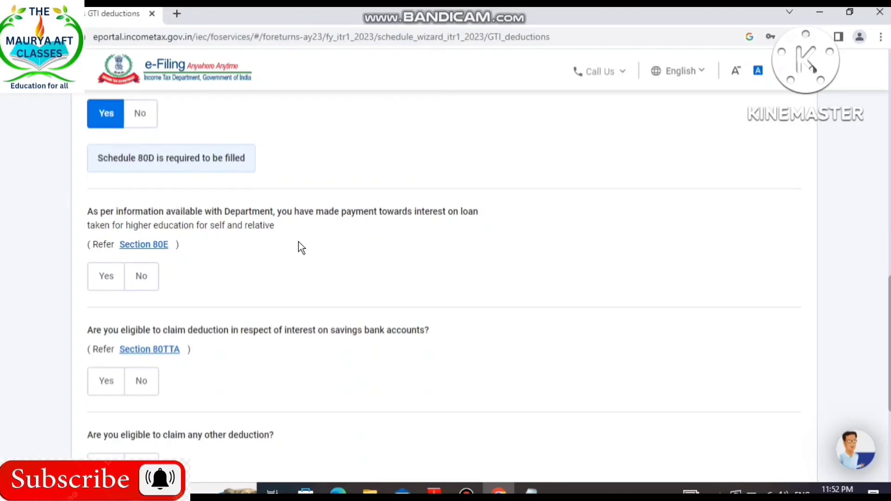
{"action": "scroll", "coordinate": [95, 285], "scroll_direction": "down", "scroll_amount": 3}
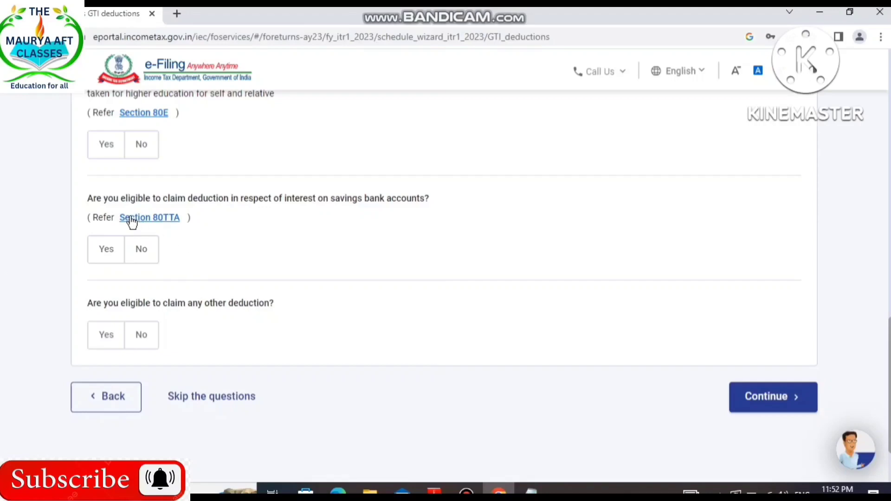
{"action": "left_click", "coordinate": [752, 396]}
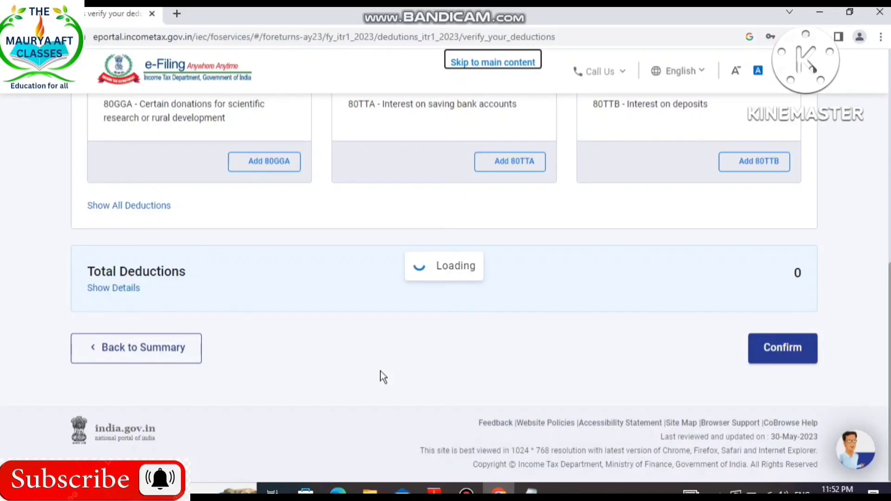
Review the eligible deductions, show the full list of deductions and confirm the Total Deductions section.
{"action": "scroll", "coordinate": [380, 371], "scroll_direction": "up", "scroll_amount": 7}
{"action": "scroll", "coordinate": [380, 368], "scroll_direction": "down", "scroll_amount": 5}
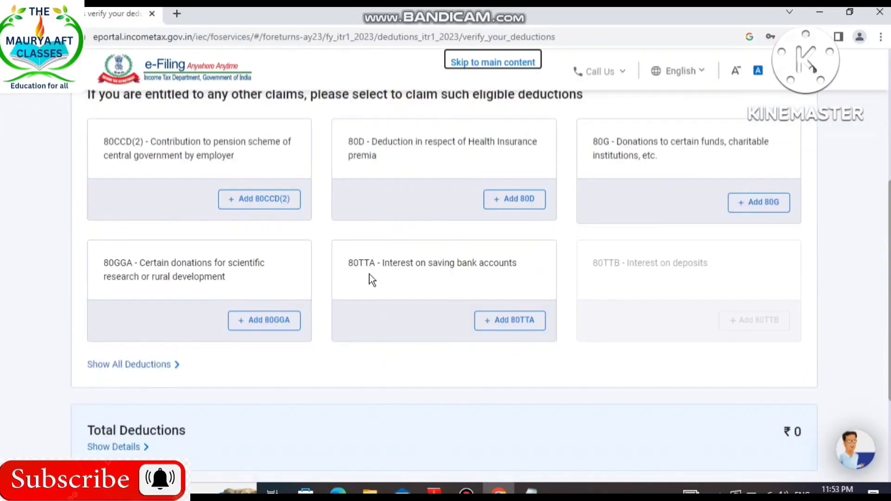
{"action": "scroll", "coordinate": [369, 275], "scroll_direction": "up", "scroll_amount": 2}
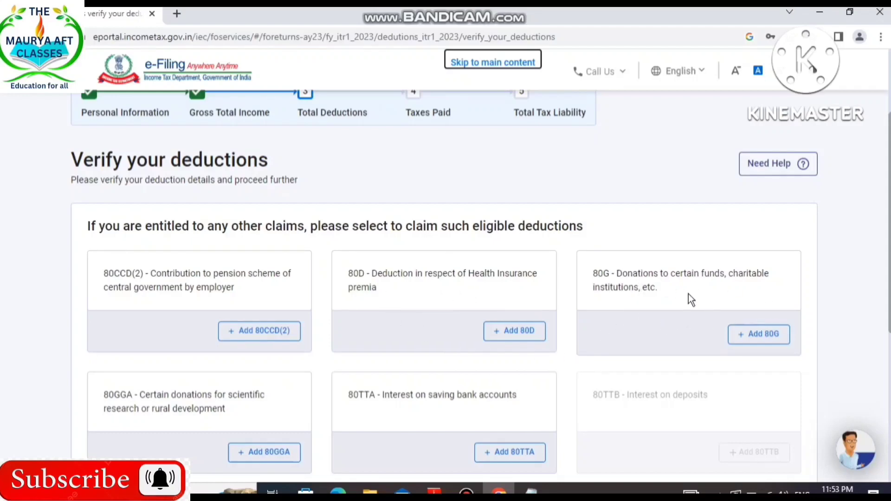
{"action": "scroll", "coordinate": [768, 329], "scroll_direction": "down", "scroll_amount": 5}
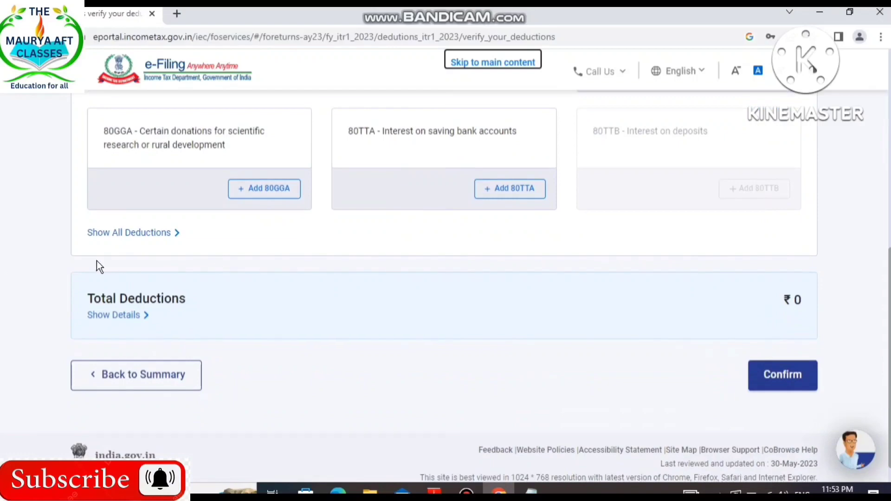
{"action": "left_click", "coordinate": [775, 377]}
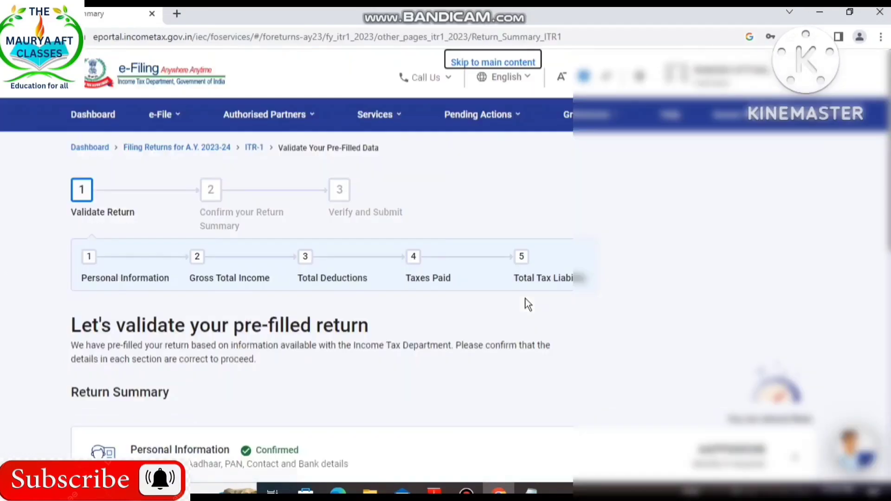
Open the Tax Paid section of the return summary at the TDS on salary income details.
{"action": "scroll", "coordinate": [526, 305], "scroll_direction": "down", "scroll_amount": 7}
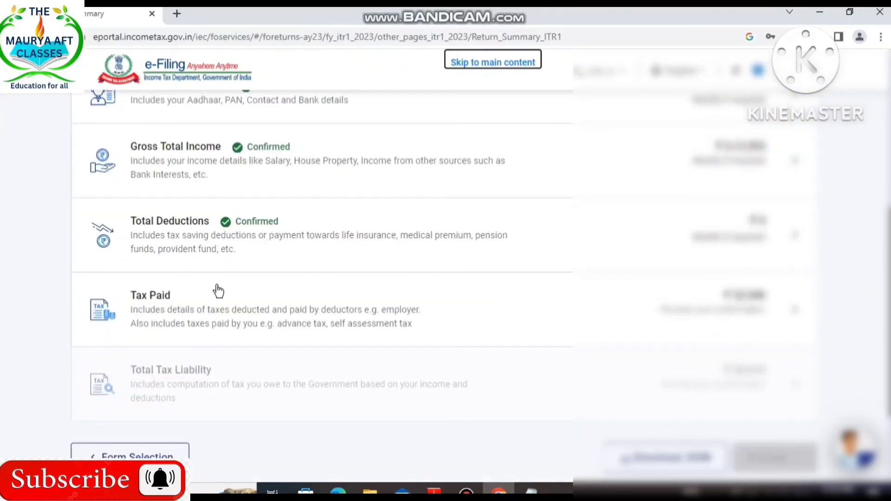
{"action": "left_click", "coordinate": [179, 319]}
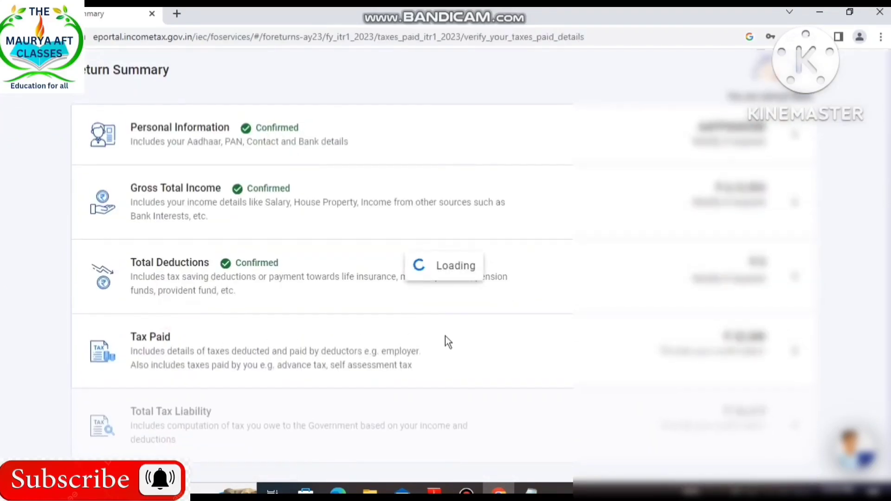
{"action": "scroll", "coordinate": [444, 329], "scroll_direction": "down", "scroll_amount": 4}
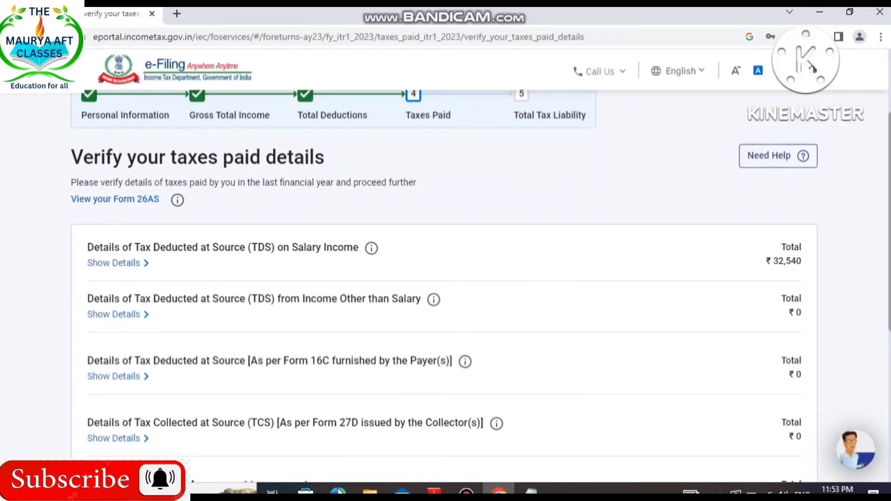
Switch to the Form 16 PDF in Adobe Reader and examine Part B down to the net tax payable.
{"action": "left_click", "coordinate": [435, 492]}
{"action": "scroll", "coordinate": [576, 378], "scroll_direction": "up", "scroll_amount": 14}
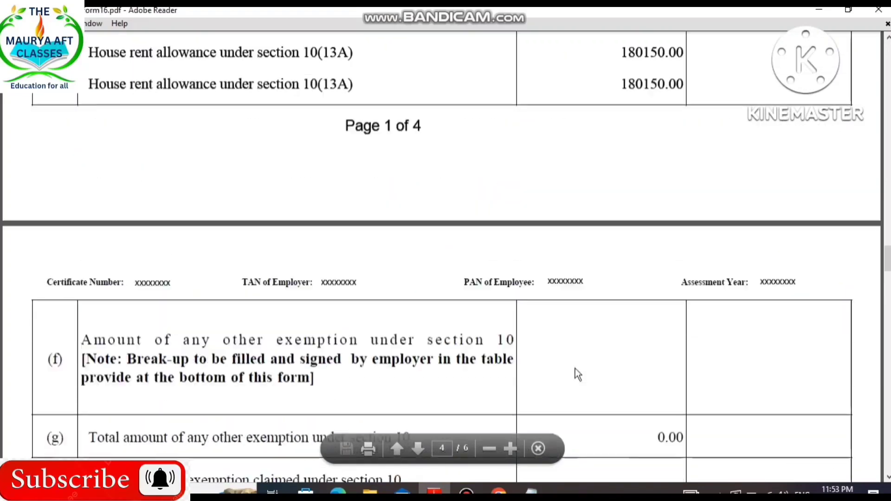
{"action": "scroll", "coordinate": [576, 365], "scroll_direction": "up", "scroll_amount": 15}
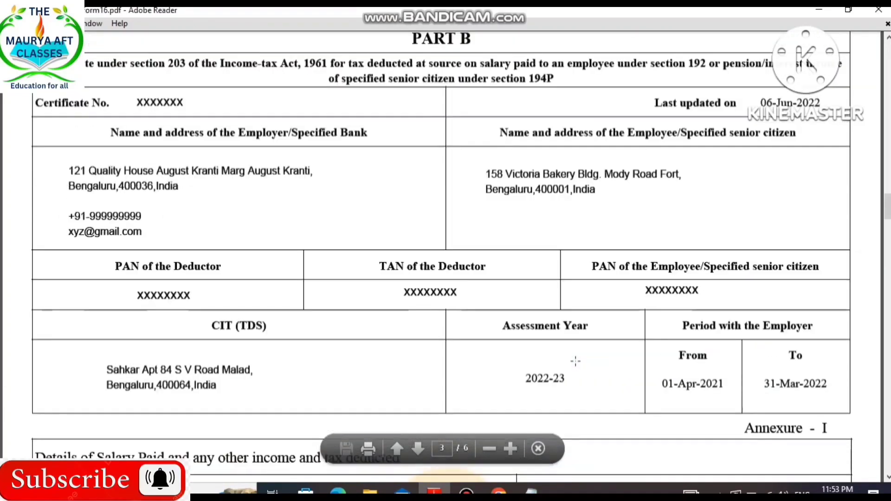
{"action": "scroll", "coordinate": [575, 362], "scroll_direction": "down", "scroll_amount": 20}
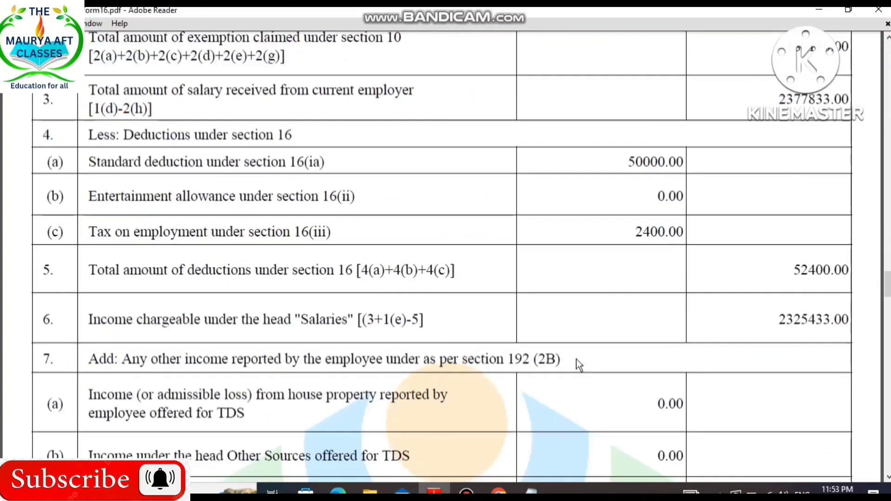
{"action": "scroll", "coordinate": [578, 365], "scroll_direction": "down", "scroll_amount": 20}
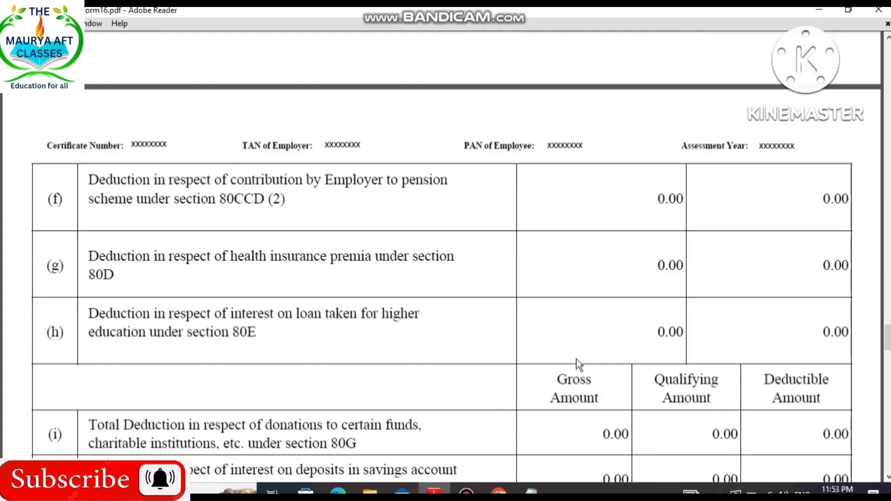
{"action": "scroll", "coordinate": [578, 366], "scroll_direction": "down", "scroll_amount": 5}
{"action": "scroll", "coordinate": [578, 365], "scroll_direction": "down", "scroll_amount": 5}
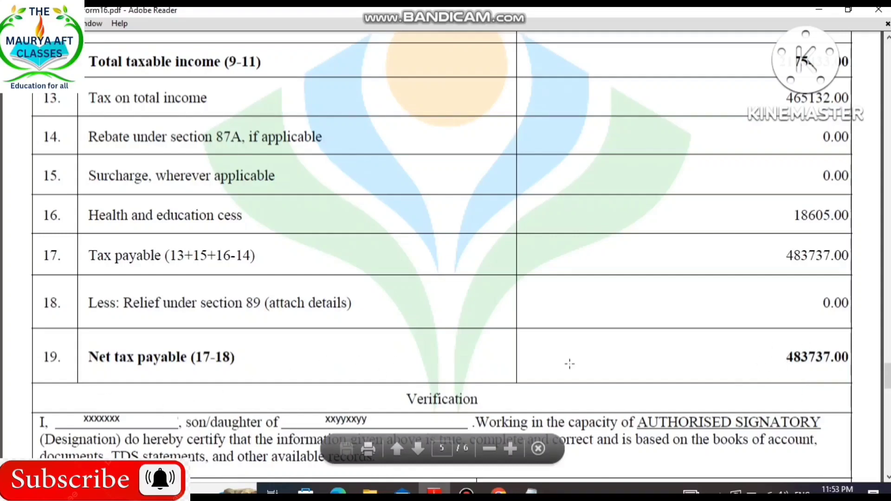
Compare the TDS on salary income in the portal with the tax figures in Form 16.
{"action": "left_click", "coordinate": [500, 492]}
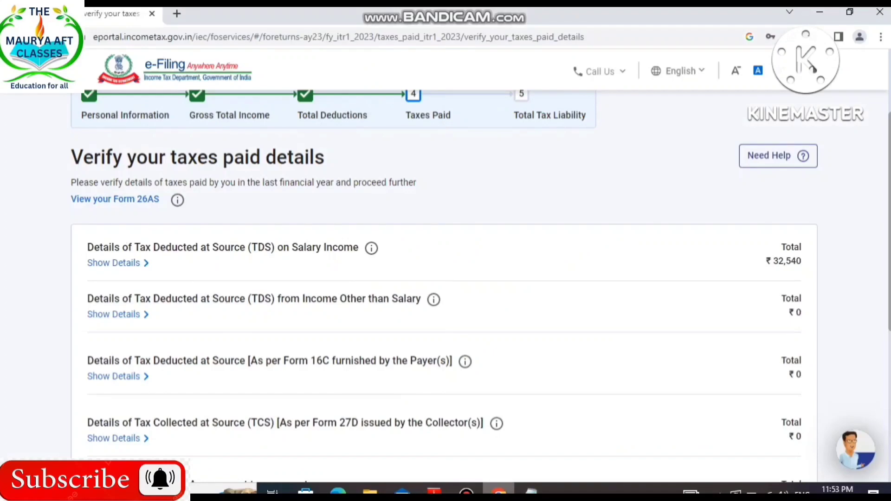
{"action": "left_click", "coordinate": [435, 492]}
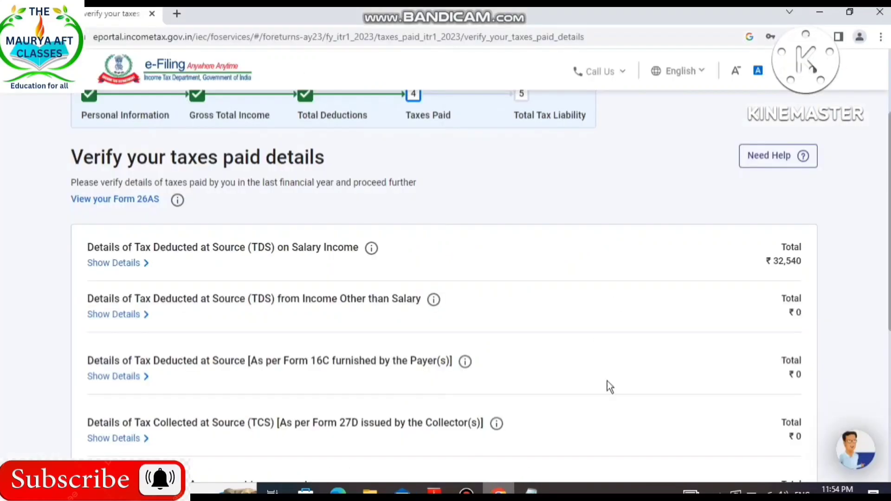
{"action": "scroll", "coordinate": [607, 386], "scroll_direction": "up", "scroll_amount": 4}
{"action": "scroll", "coordinate": [795, 434], "scroll_direction": "down", "scroll_amount": 3}
Examine the entry form for another advance tax or self-assessment tax payment and cancel it.
{"action": "scroll", "coordinate": [699, 285], "scroll_direction": "down", "scroll_amount": 2}
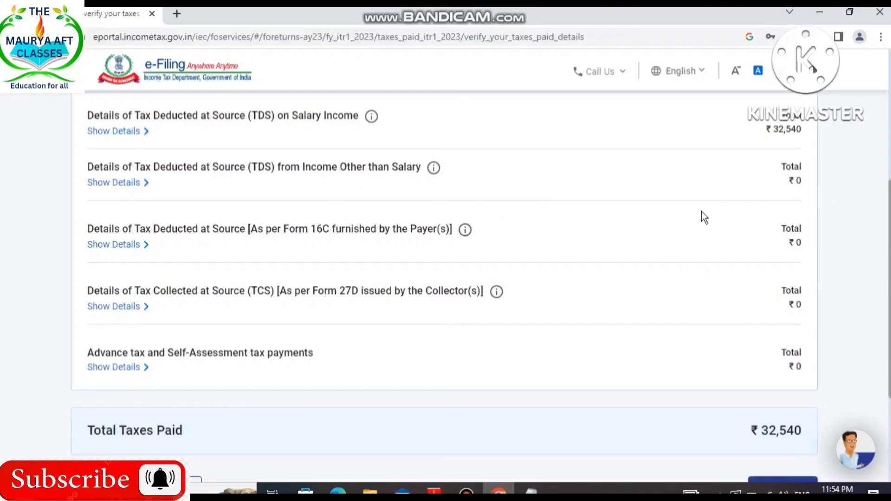
{"action": "scroll", "coordinate": [617, 259], "scroll_direction": "down", "scroll_amount": 2}
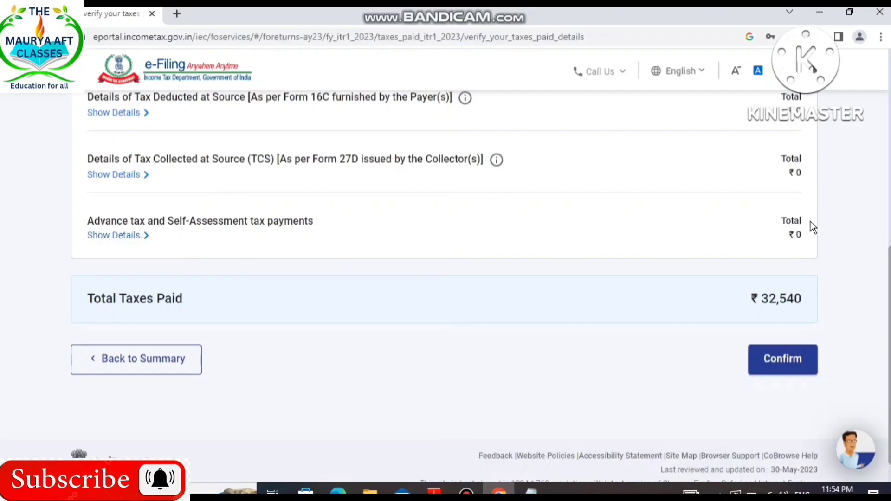
{"action": "left_click", "coordinate": [129, 241]}
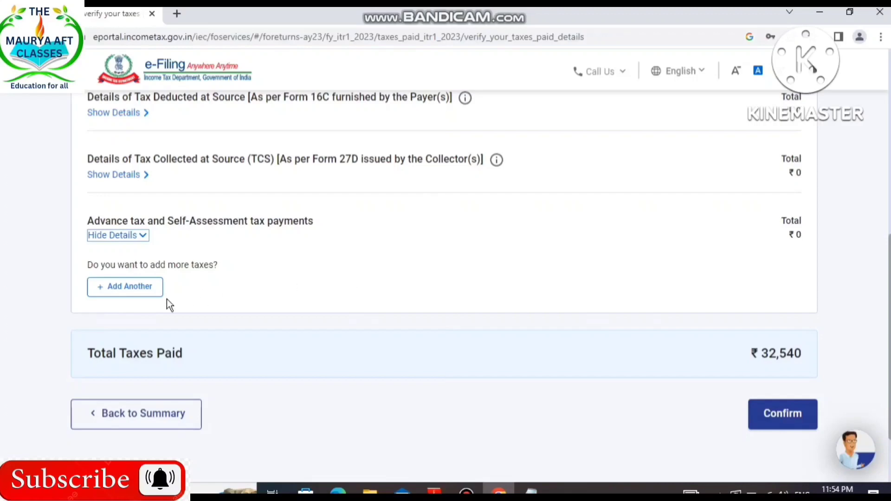
{"action": "left_click", "coordinate": [121, 292]}
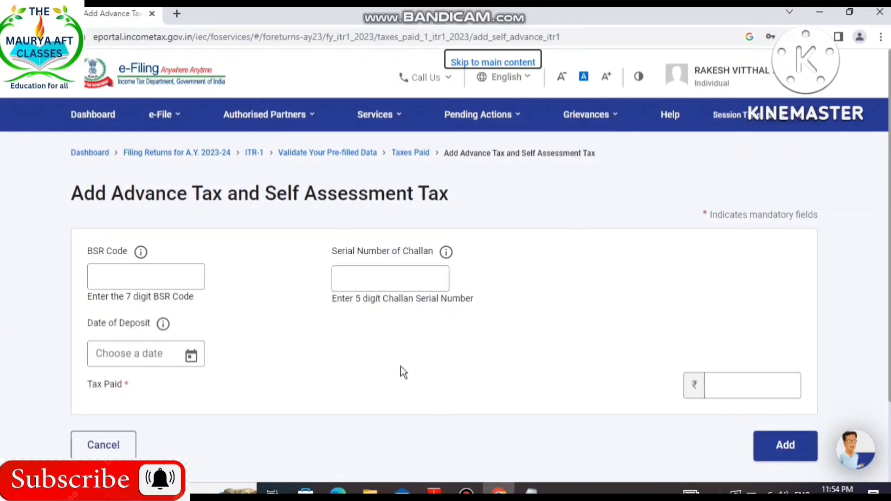
{"action": "left_click", "coordinate": [122, 445]}
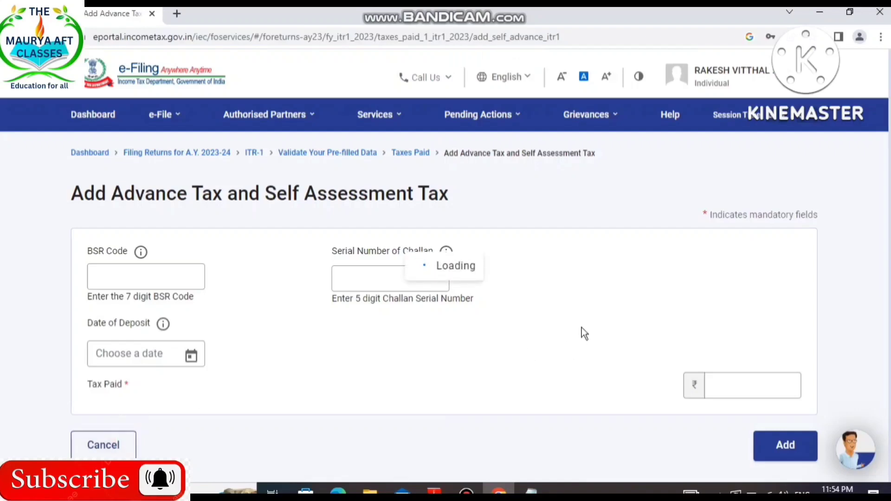
Confirm the taxes paid details and open the Total Tax Liability section.
{"action": "scroll", "coordinate": [581, 327], "scroll_direction": "down", "scroll_amount": 8}
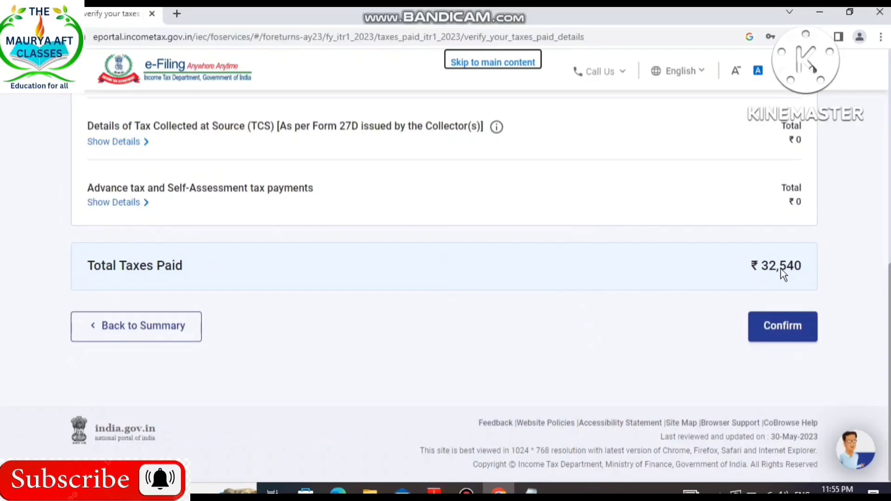
{"action": "left_click", "coordinate": [774, 334]}
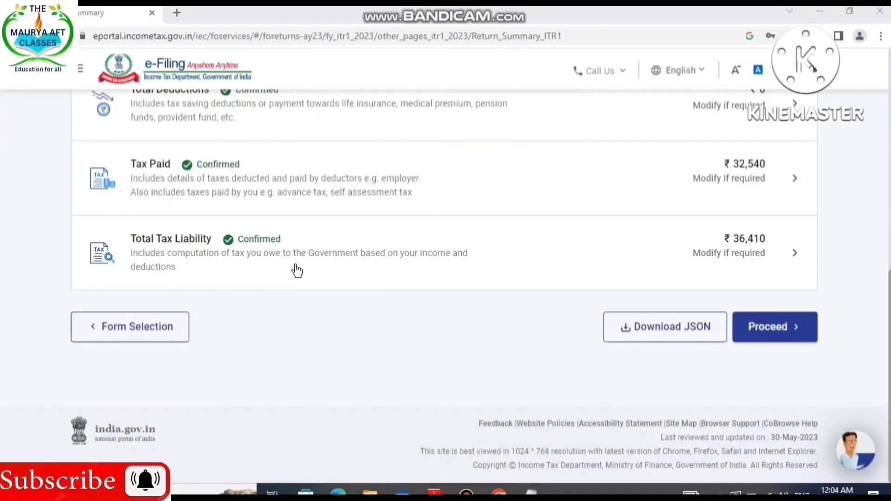
{"action": "left_click", "coordinate": [325, 239]}
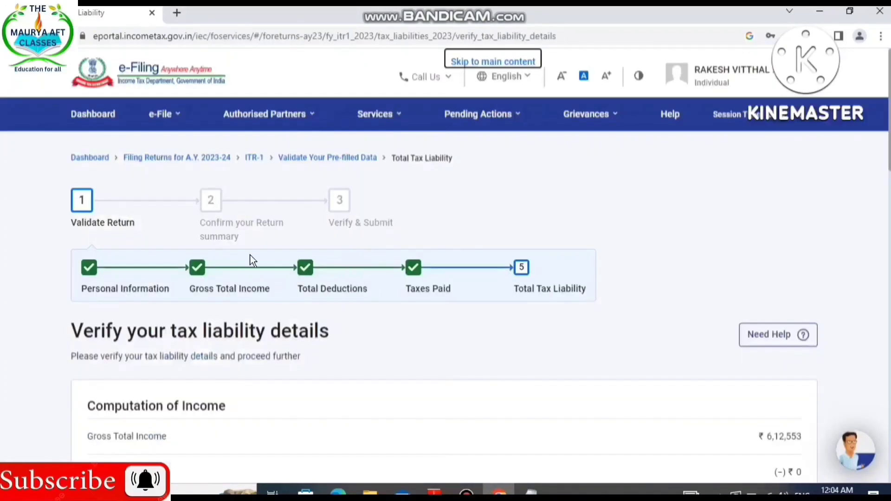
Review the computation of income and tax, expand the breakdown of total tax, fee and interest, and confirm the tax liability details.
{"action": "scroll", "coordinate": [585, 386], "scroll_direction": "down", "scroll_amount": 5}
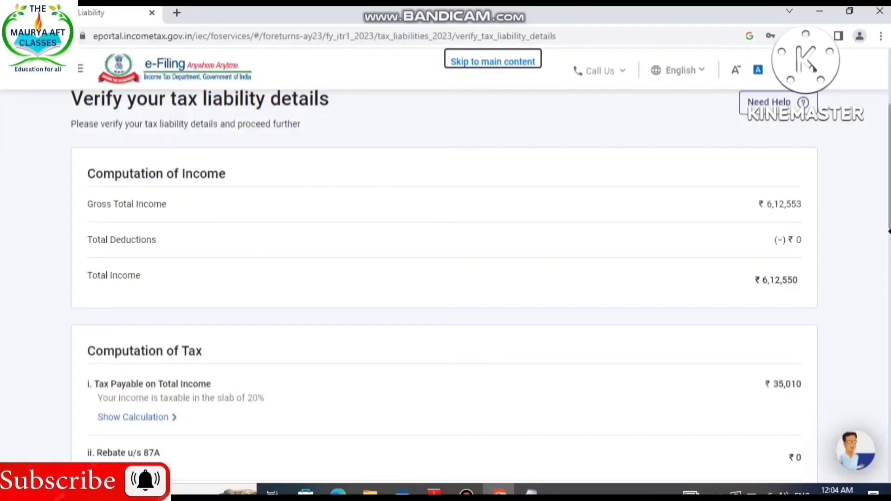
{"action": "scroll", "coordinate": [717, 284], "scroll_direction": "down", "scroll_amount": 3}
{"action": "scroll", "coordinate": [578, 282], "scroll_direction": "down", "scroll_amount": 2}
{"action": "scroll", "coordinate": [561, 267], "scroll_direction": "up", "scroll_amount": 1}
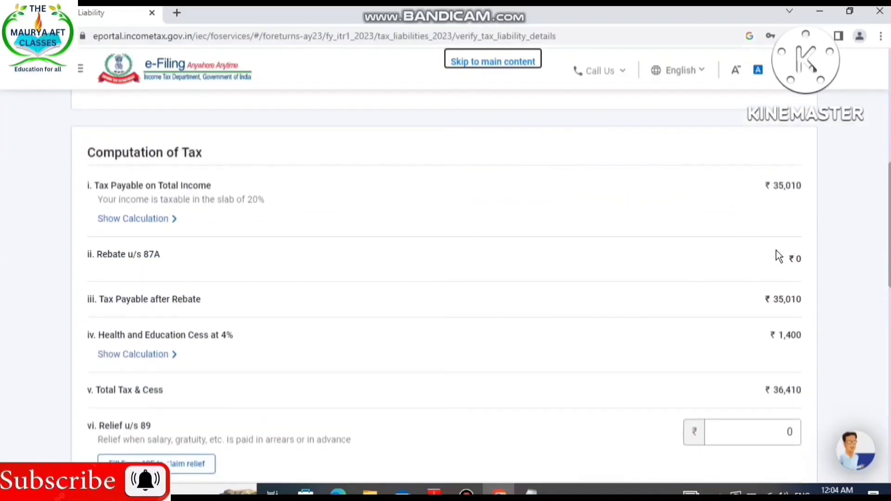
{"action": "scroll", "coordinate": [784, 363], "scroll_direction": "down", "scroll_amount": 1}
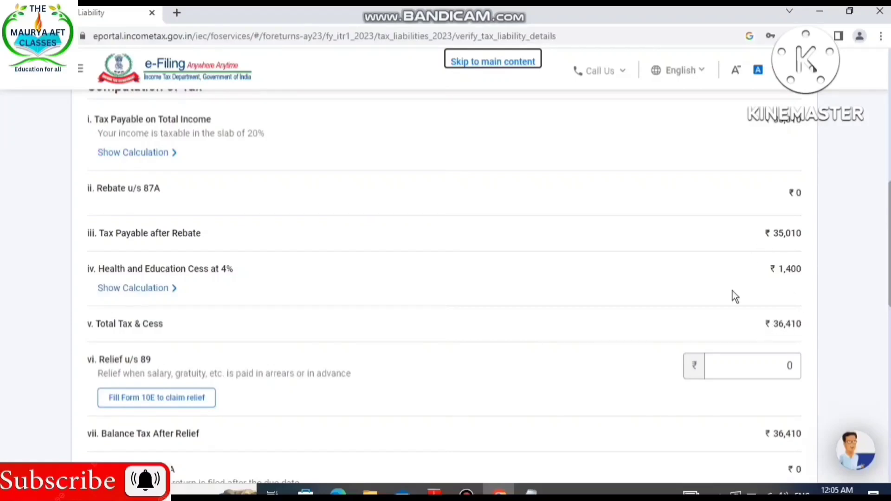
{"action": "scroll", "coordinate": [796, 309], "scroll_direction": "down", "scroll_amount": 1}
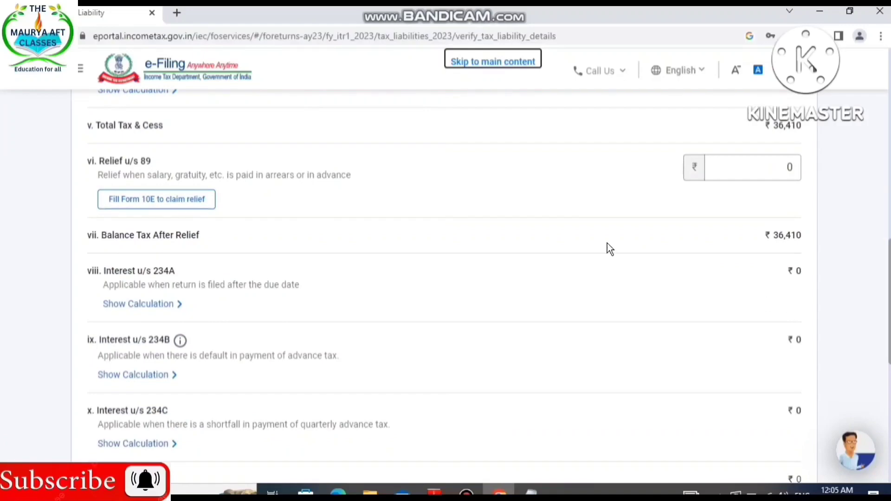
{"action": "scroll", "coordinate": [372, 209], "scroll_direction": "up", "scroll_amount": 3}
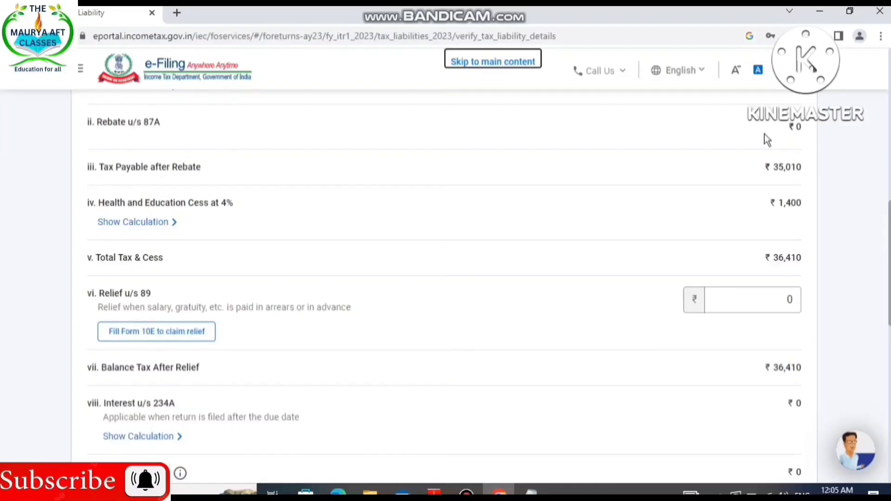
{"action": "scroll", "coordinate": [738, 230], "scroll_direction": "down", "scroll_amount": 3}
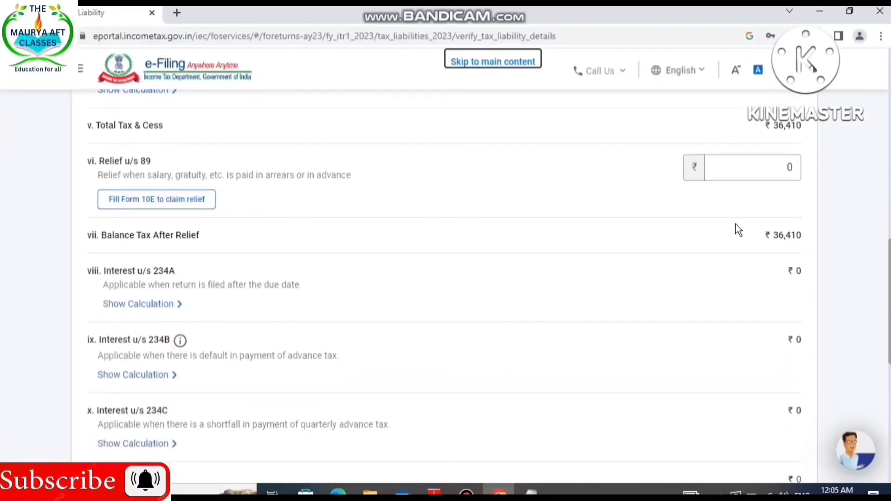
{"action": "scroll", "coordinate": [701, 237], "scroll_direction": "down", "scroll_amount": 8}
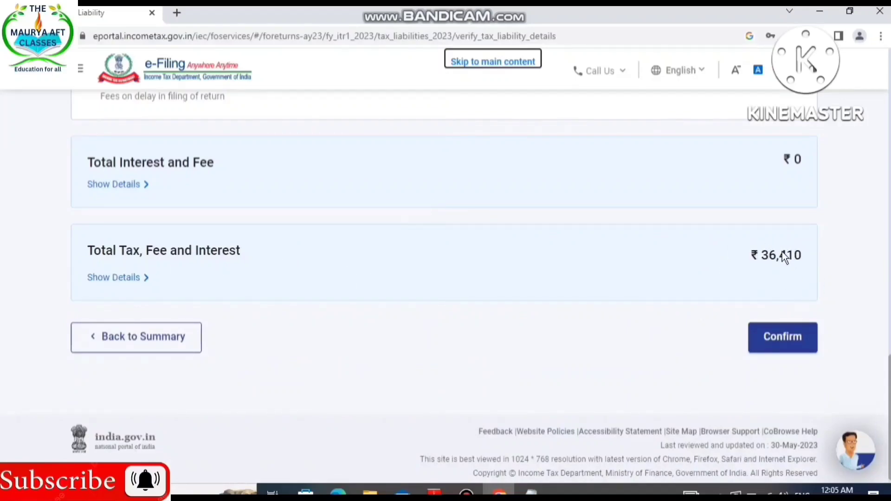
{"action": "left_click", "coordinate": [116, 278]}
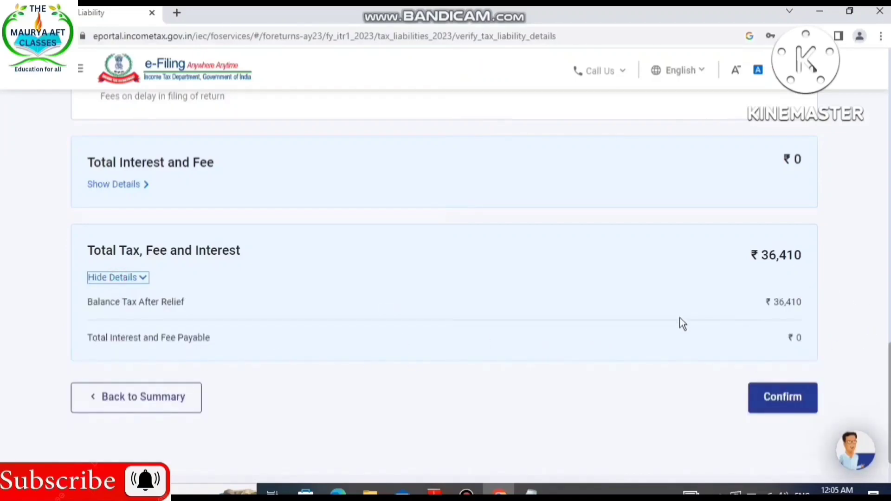
{"action": "left_click", "coordinate": [784, 397]}
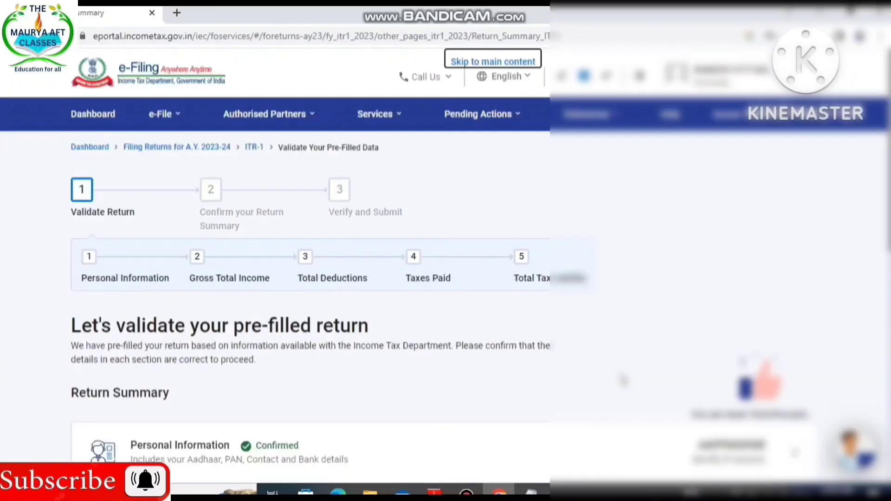
Check the status of each section in the return summary and proceed to the tax summary.
{"action": "scroll", "coordinate": [622, 380], "scroll_direction": "down", "scroll_amount": 6}
{"action": "scroll", "coordinate": [667, 333], "scroll_direction": "up", "scroll_amount": 4}
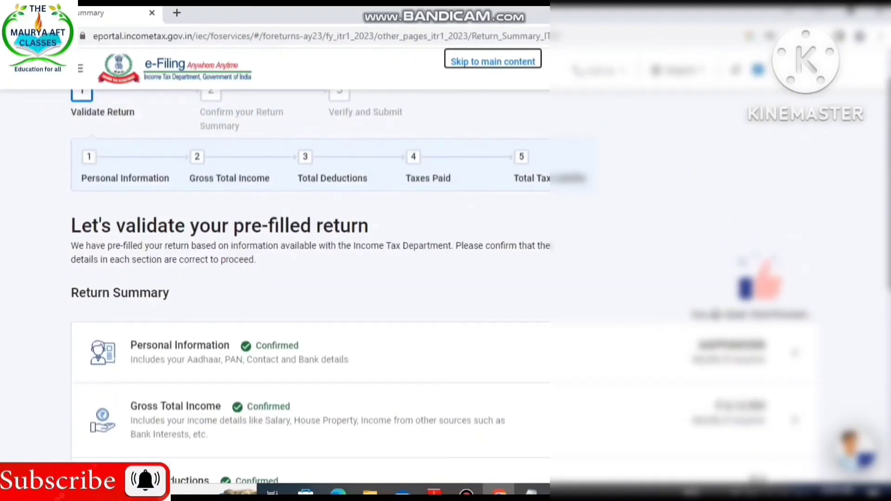
{"action": "scroll", "coordinate": [743, 339], "scroll_direction": "down", "scroll_amount": 3}
{"action": "scroll", "coordinate": [728, 366], "scroll_direction": "down", "scroll_amount": 5}
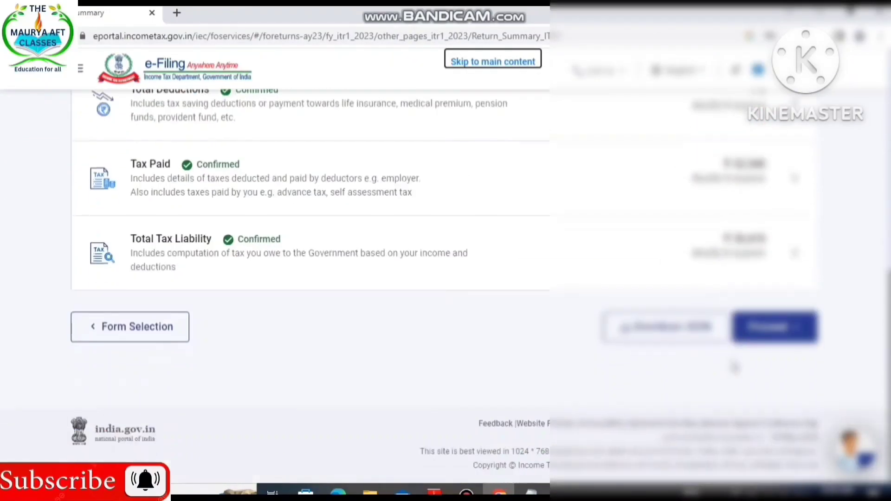
{"action": "left_click", "coordinate": [774, 328]}
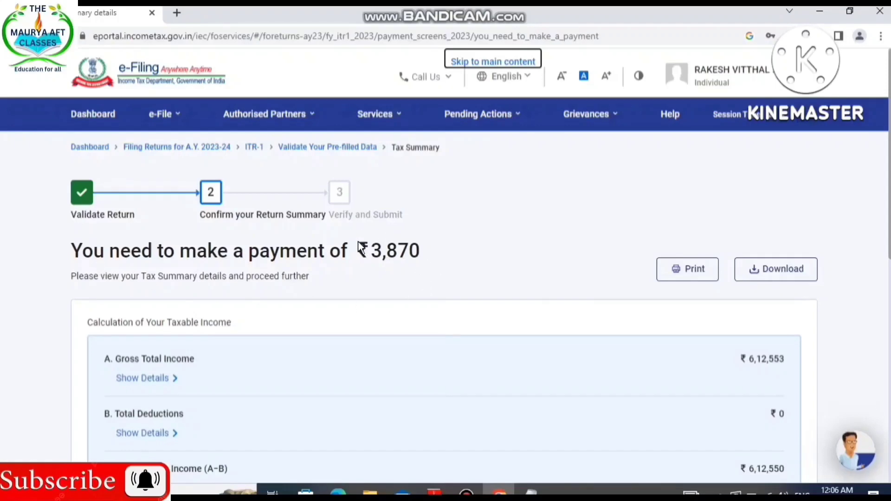
Review the taxable income and tax payable calculations, expand the total tax paid details, and choose to pay later.
{"action": "scroll", "coordinate": [529, 296], "scroll_direction": "down", "scroll_amount": 5}
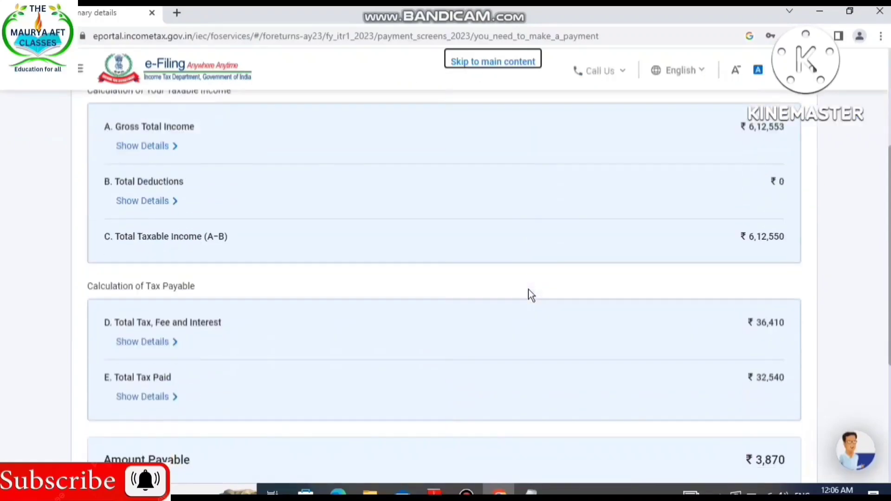
{"action": "scroll", "coordinate": [626, 251], "scroll_direction": "up", "scroll_amount": 1}
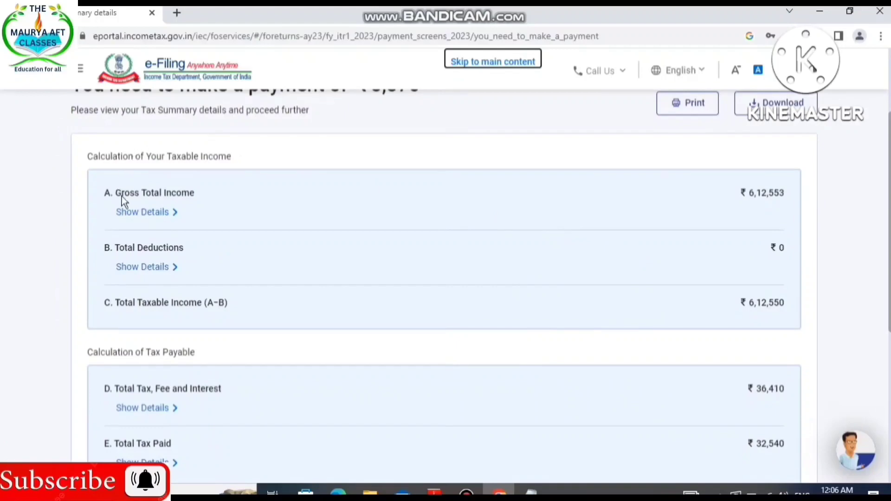
{"action": "scroll", "coordinate": [500, 224], "scroll_direction": "down", "scroll_amount": 4}
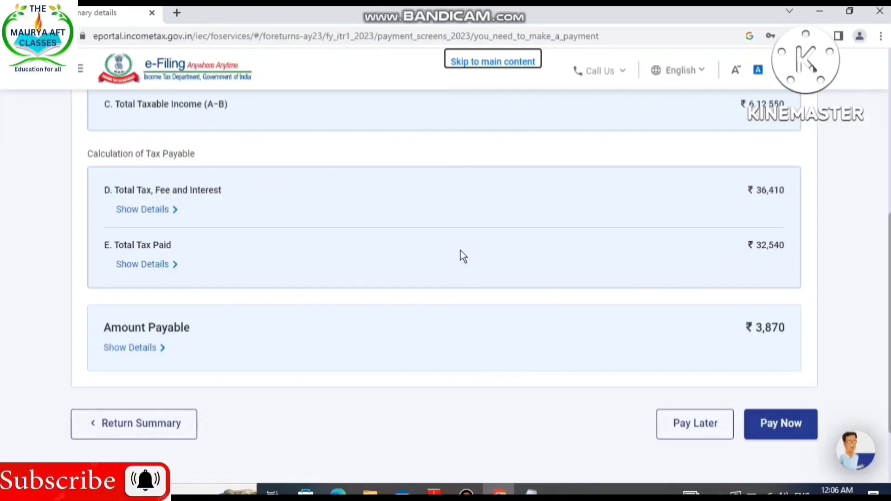
{"action": "left_click", "coordinate": [123, 261]}
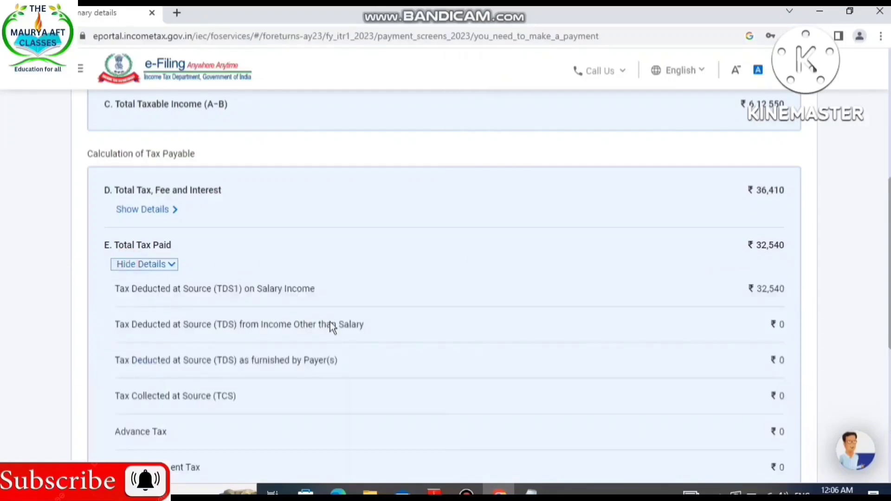
{"action": "scroll", "coordinate": [696, 325], "scroll_direction": "down", "scroll_amount": 4}
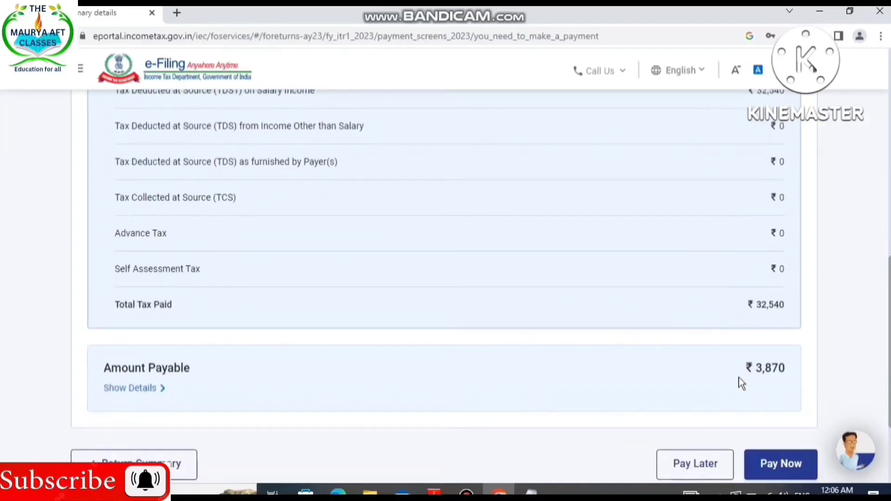
{"action": "scroll", "coordinate": [776, 380], "scroll_direction": "down", "scroll_amount": 3}
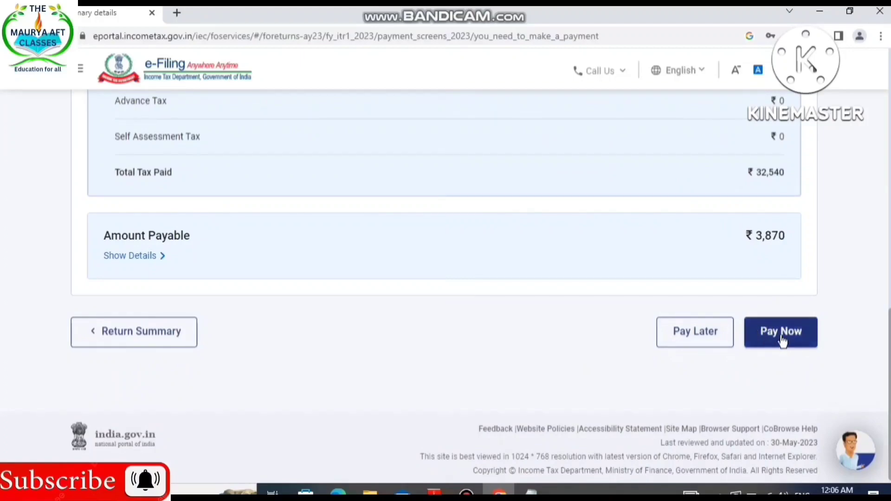
{"action": "left_click", "coordinate": [703, 338]}
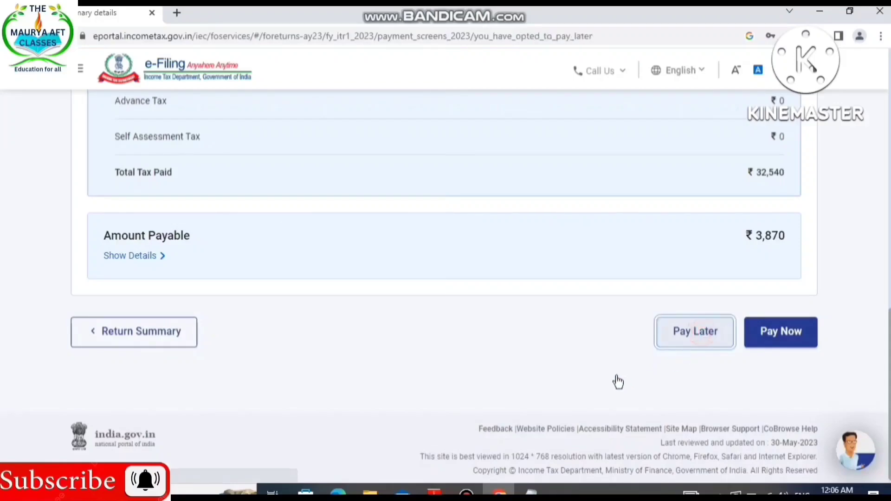
Choose to pay the outstanding self-assessment tax now and continue to the e-Pay Tax service.
{"action": "scroll", "coordinate": [617, 381], "scroll_direction": "down", "scroll_amount": 2}
{"action": "scroll", "coordinate": [617, 378], "scroll_direction": "down", "scroll_amount": 2}
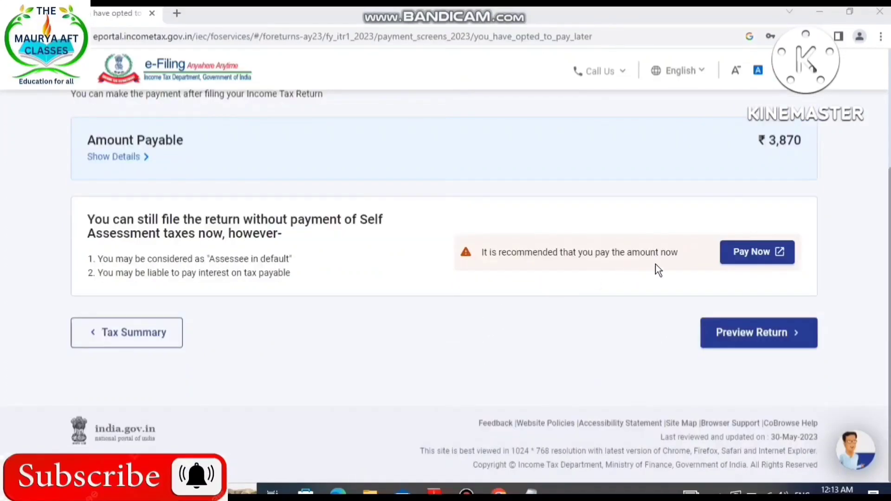
{"action": "left_click", "coordinate": [736, 258]}
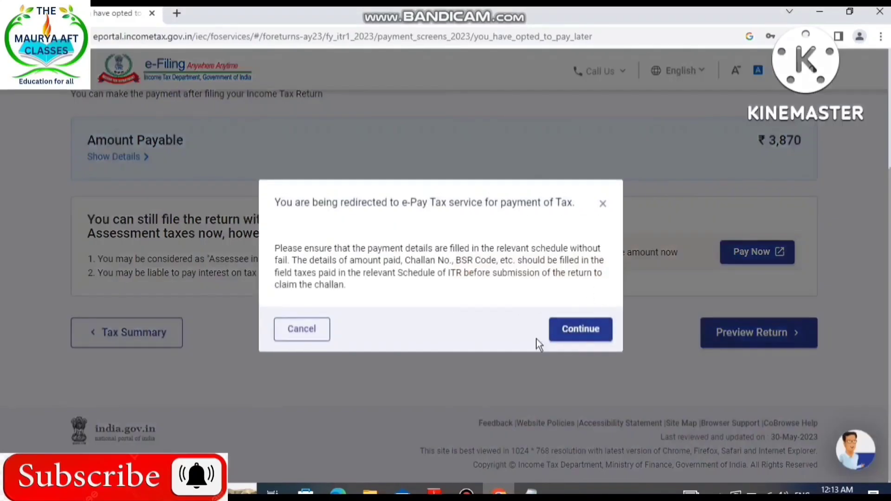
{"action": "left_click", "coordinate": [568, 336]}
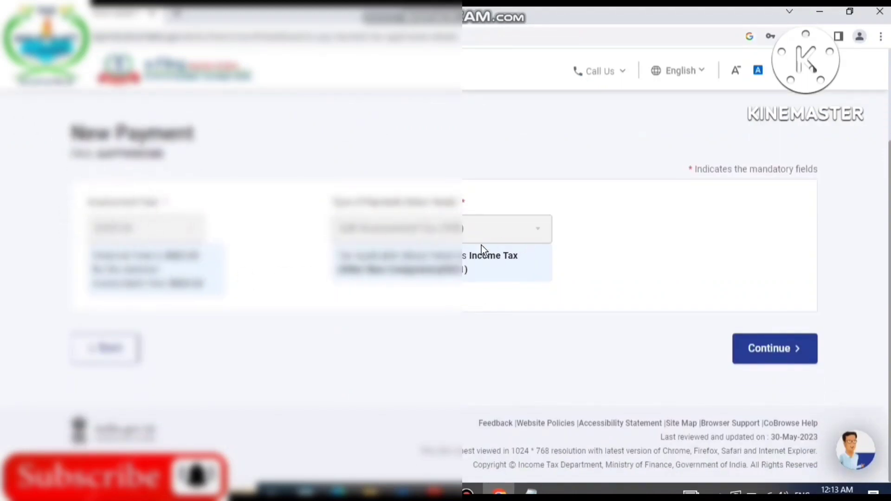
Accept the pre-filled assessment year, payment type and tax break-up for the new payment, and view the available payment modes.
{"action": "left_click", "coordinate": [758, 358]}
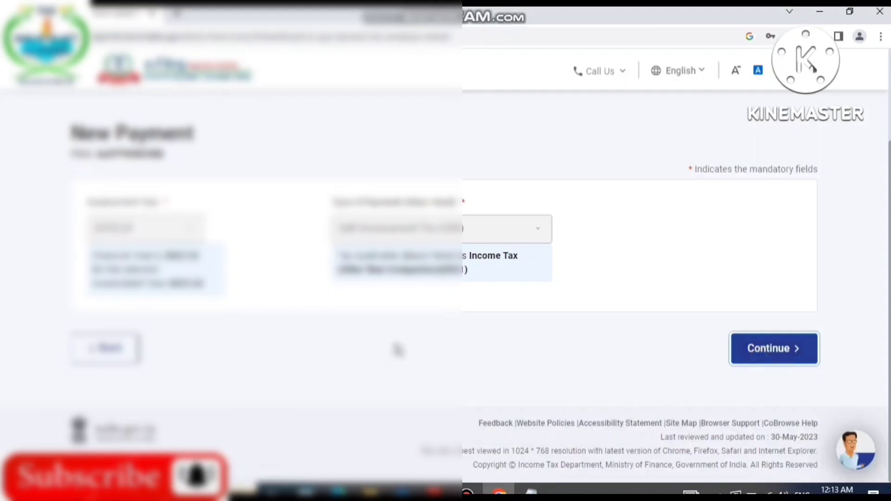
{"action": "scroll", "coordinate": [397, 346], "scroll_direction": "down", "scroll_amount": 4}
{"action": "scroll", "coordinate": [376, 318], "scroll_direction": "up", "scroll_amount": 2}
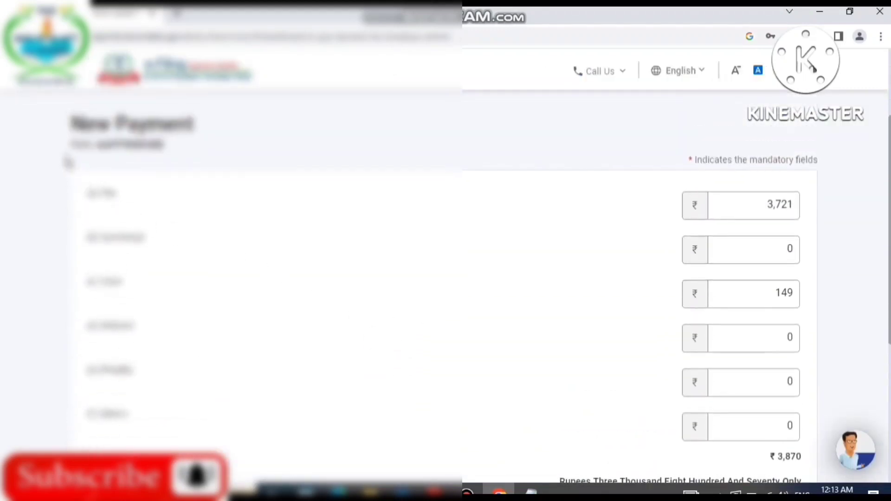
{"action": "scroll", "coordinate": [511, 301], "scroll_direction": "down", "scroll_amount": 2}
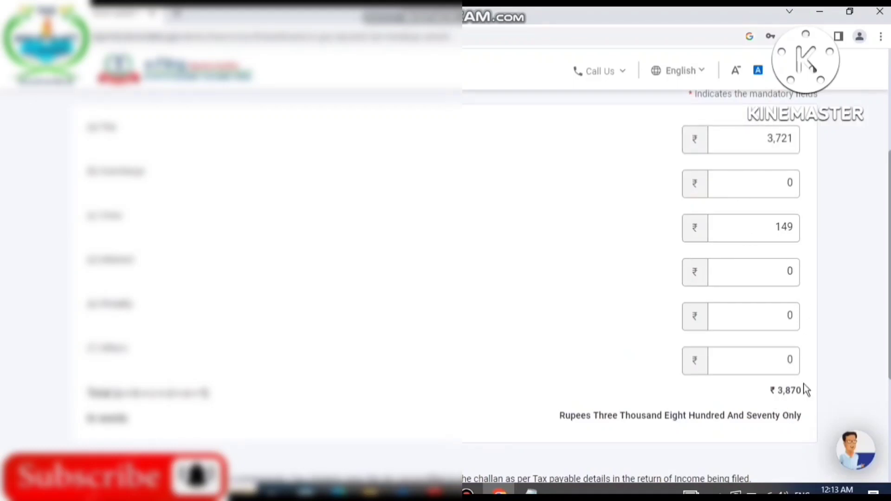
{"action": "scroll", "coordinate": [806, 391], "scroll_direction": "down", "scroll_amount": 5}
{"action": "left_click", "coordinate": [780, 353]}
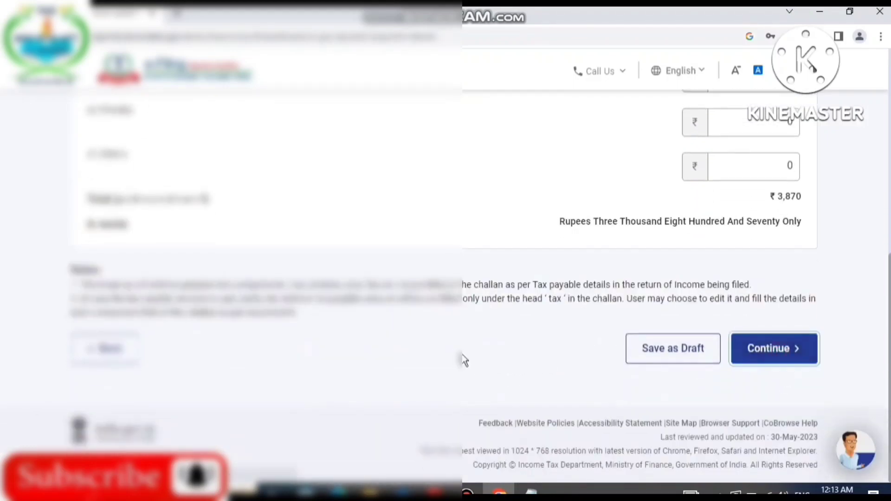
{"action": "scroll", "coordinate": [464, 360], "scroll_direction": "down", "scroll_amount": 6}
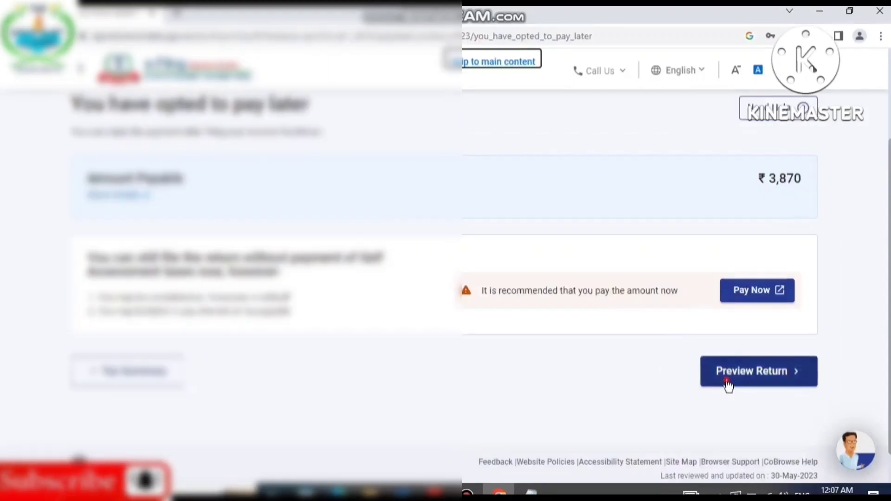
Open the return preview stage, tick the declaration checkbox, and proceed to the preview.
{"action": "left_click", "coordinate": [727, 381]}
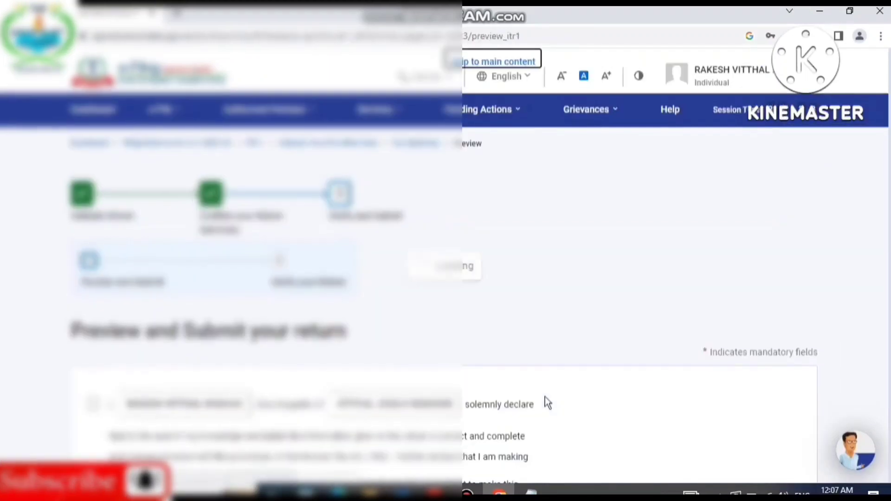
{"action": "scroll", "coordinate": [545, 408], "scroll_direction": "down", "scroll_amount": 3}
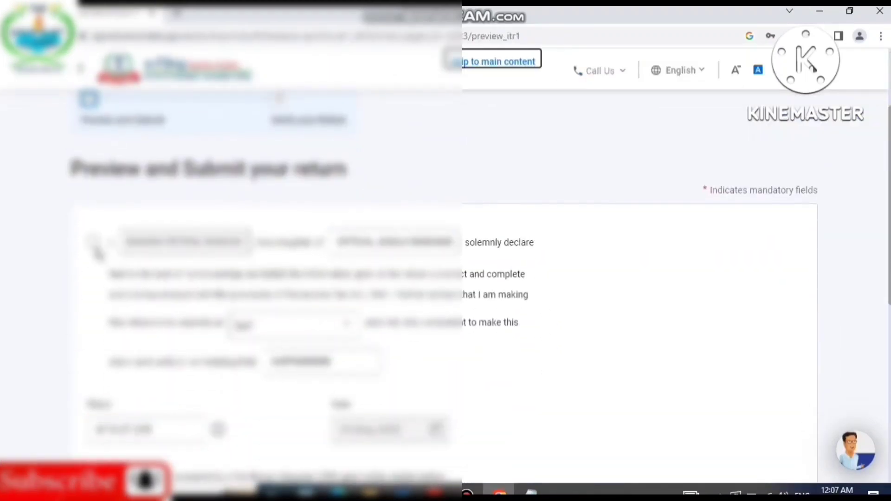
{"action": "left_click", "coordinate": [92, 243]}
{"action": "scroll", "coordinate": [466, 379], "scroll_direction": "down", "scroll_amount": 7}
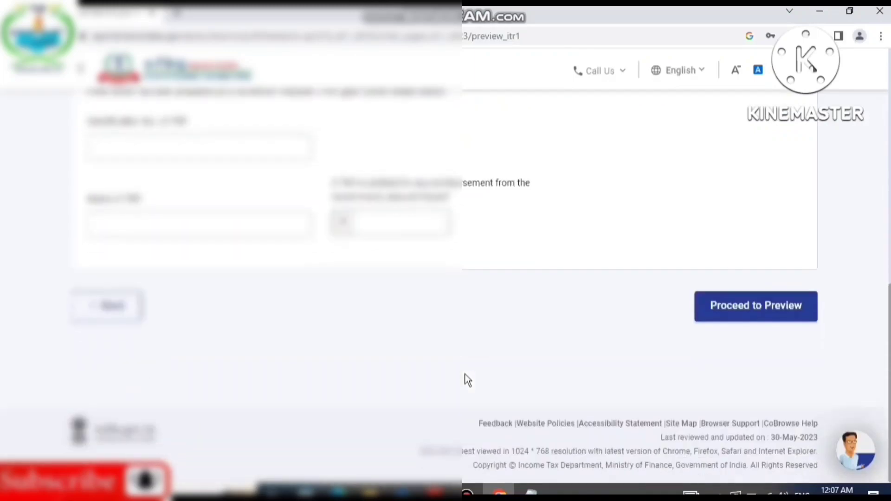
{"action": "left_click", "coordinate": [734, 315]}
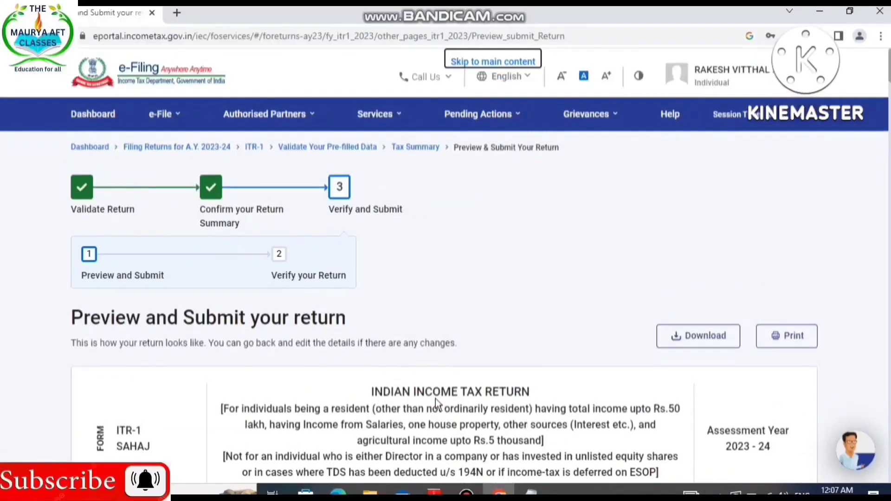
Review the ITR-1 preview from the general information through to the verification, and proceed to validation.
{"action": "scroll", "coordinate": [435, 400], "scroll_direction": "down", "scroll_amount": 15}
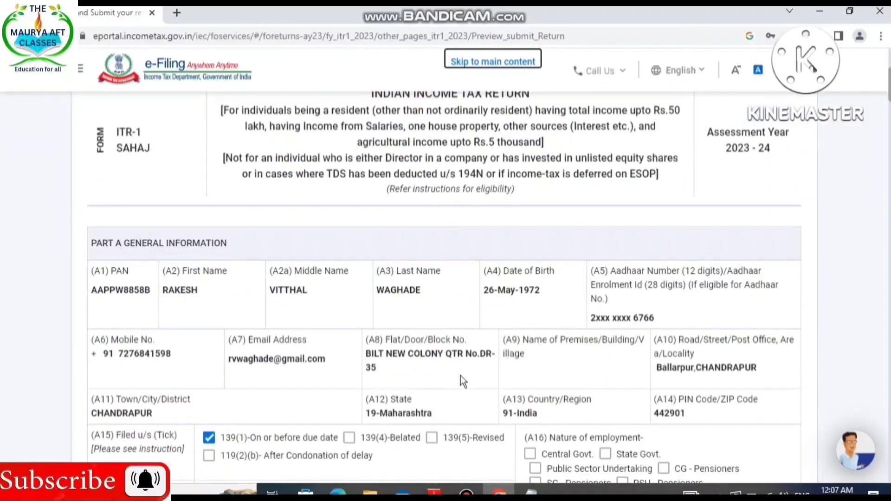
{"action": "scroll", "coordinate": [441, 325], "scroll_direction": "down", "scroll_amount": 8}
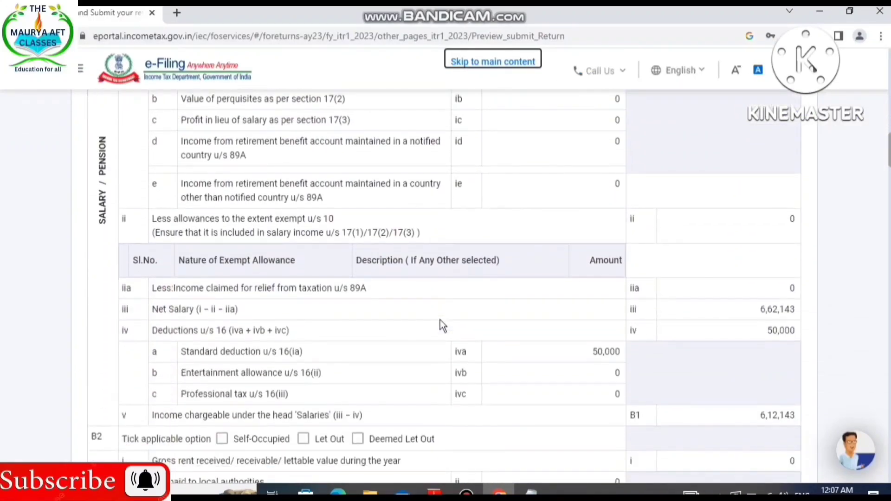
{"action": "scroll", "coordinate": [441, 325], "scroll_direction": "down", "scroll_amount": 12}
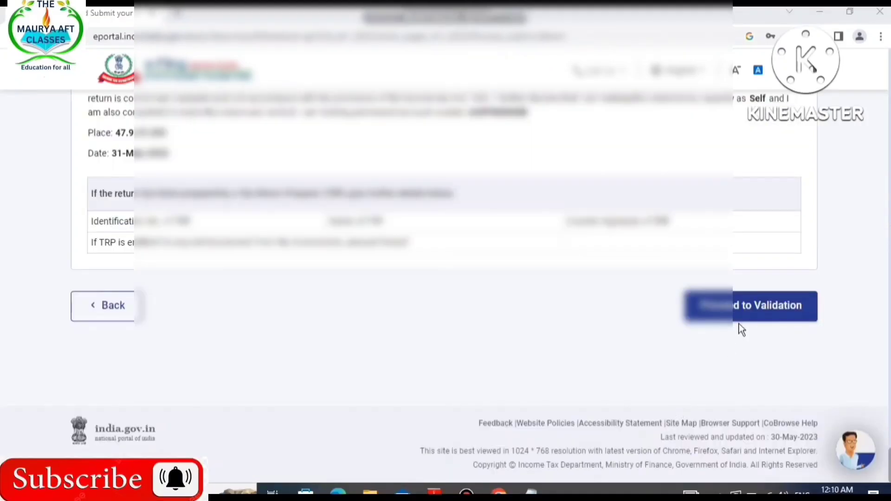
{"action": "left_click", "coordinate": [715, 309]}
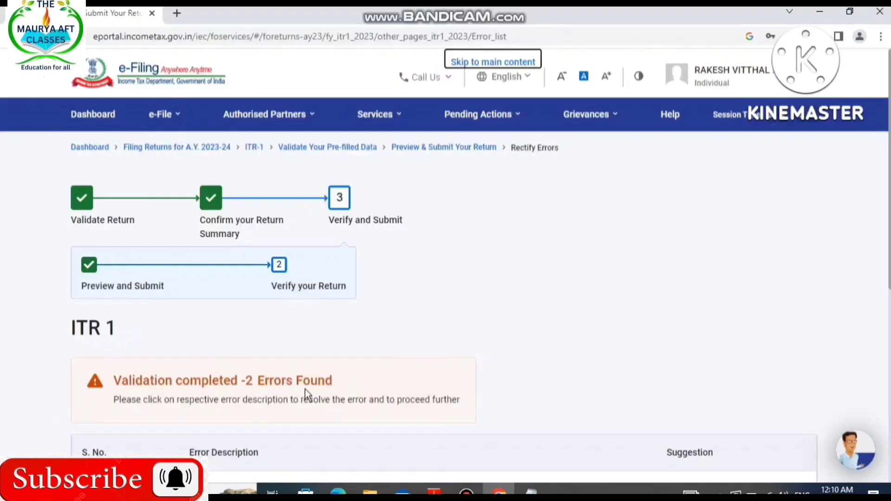
Open the first validation error to correct the 80D health insurance deduction.
{"action": "scroll", "coordinate": [306, 397], "scroll_direction": "down", "scroll_amount": 3}
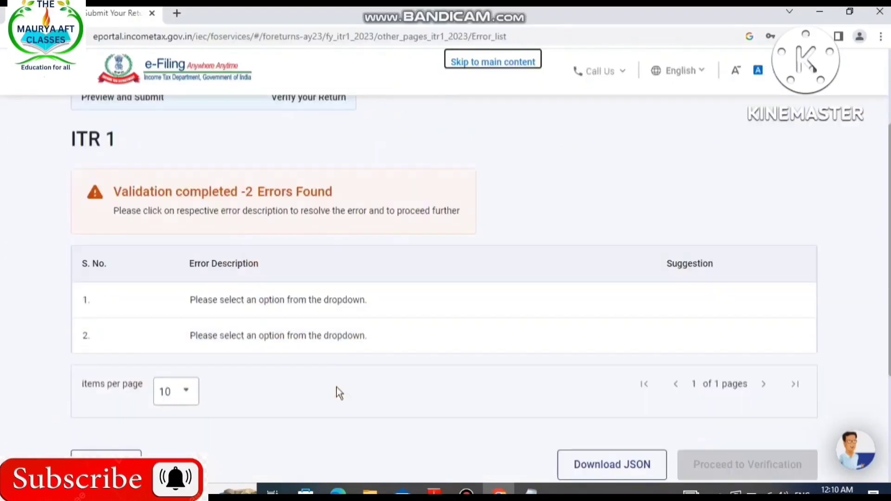
{"action": "scroll", "coordinate": [339, 394], "scroll_direction": "down", "scroll_amount": 2}
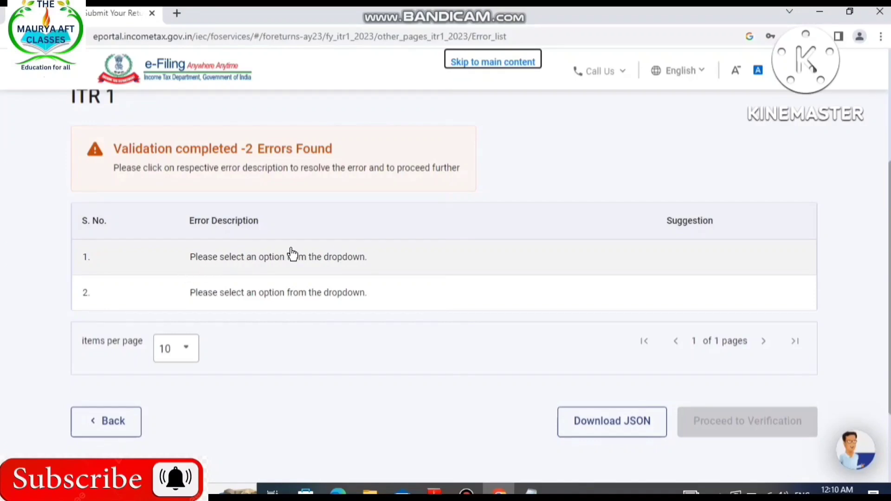
{"action": "left_click", "coordinate": [293, 253]}
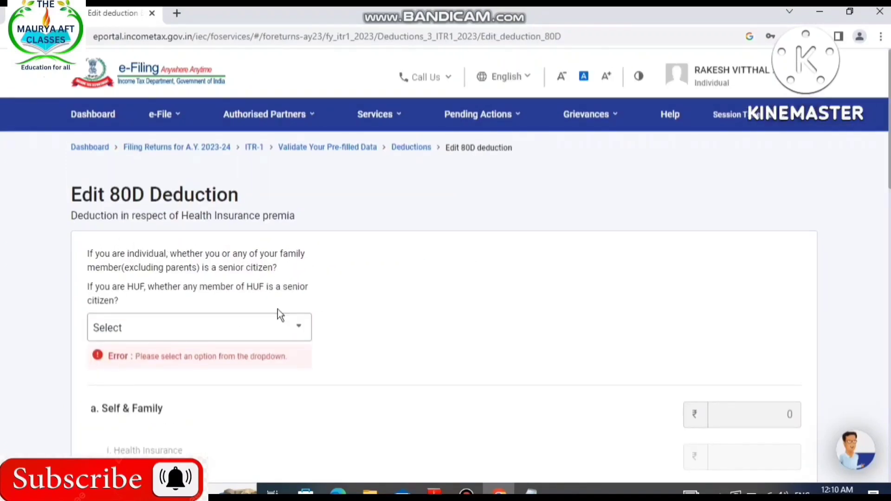
Answer Yes to whether the taxpayer or any family member excluding parents is a senior citizen.
{"action": "left_click", "coordinate": [303, 338]}
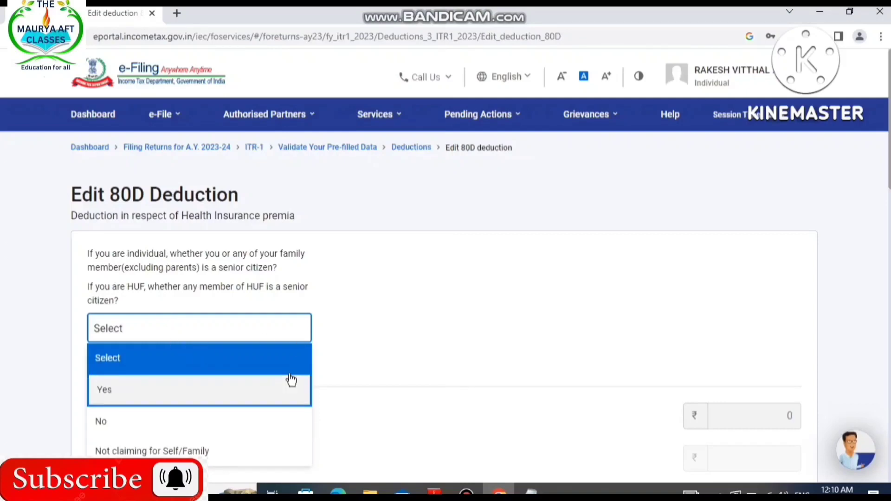
{"action": "scroll", "coordinate": [291, 380], "scroll_direction": "down", "scroll_amount": 3}
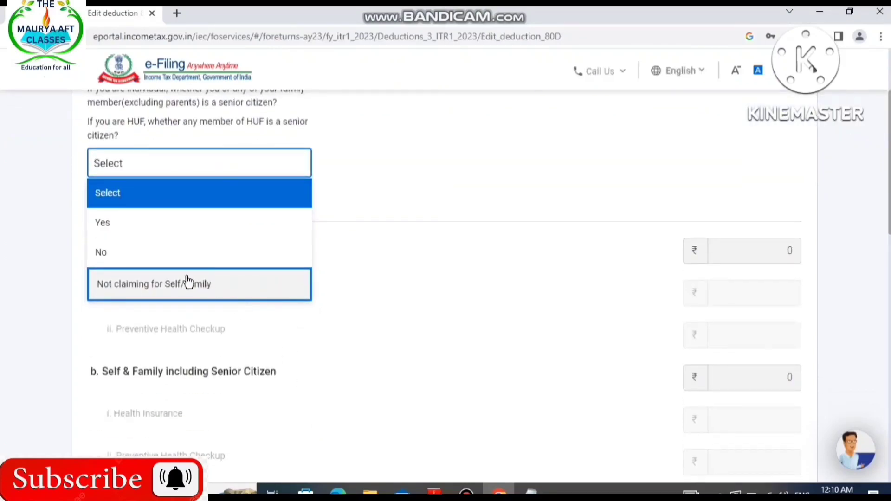
{"action": "left_click", "coordinate": [116, 219]}
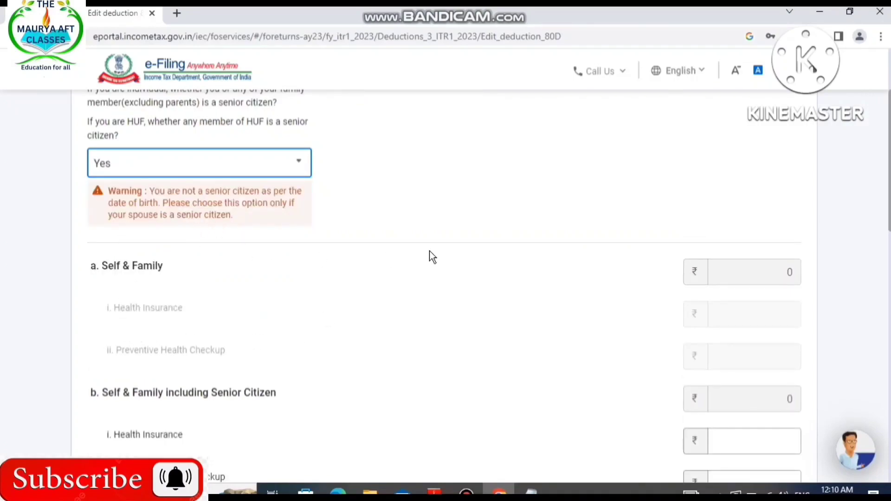
{"action": "scroll", "coordinate": [438, 303], "scroll_direction": "down", "scroll_amount": 3}
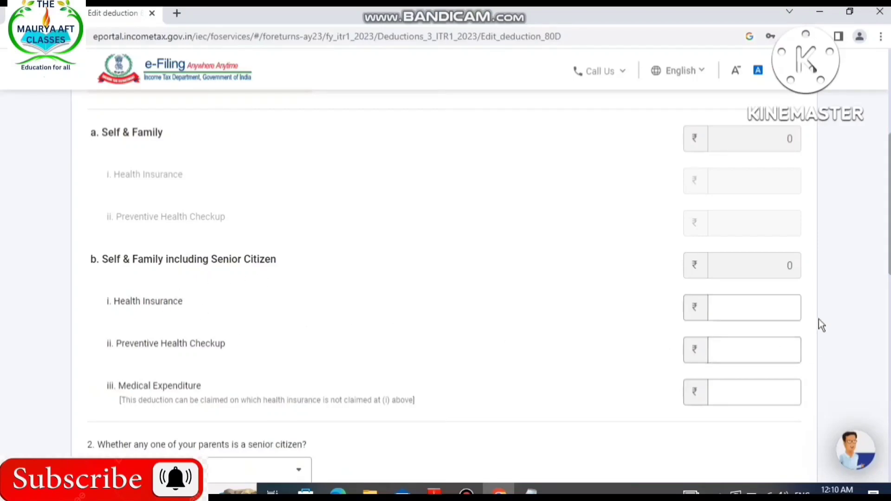
{"action": "scroll", "coordinate": [560, 358], "scroll_direction": "down", "scroll_amount": 4}
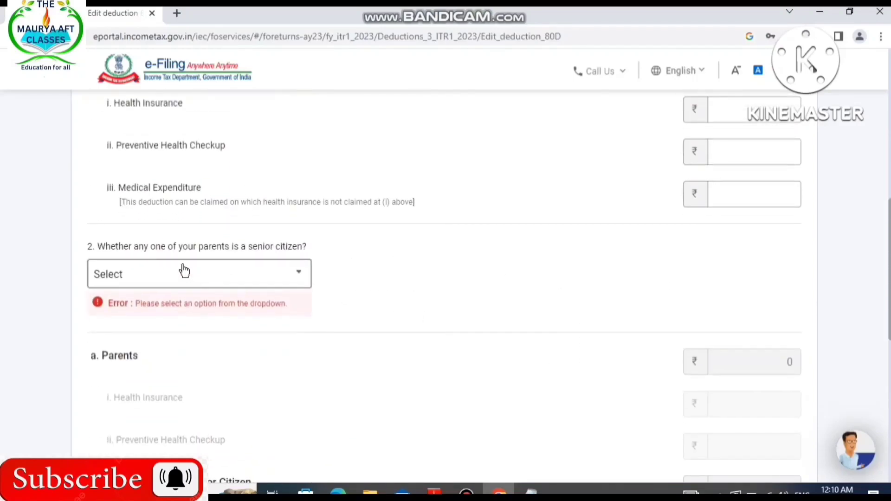
{"action": "left_click", "coordinate": [293, 281]}
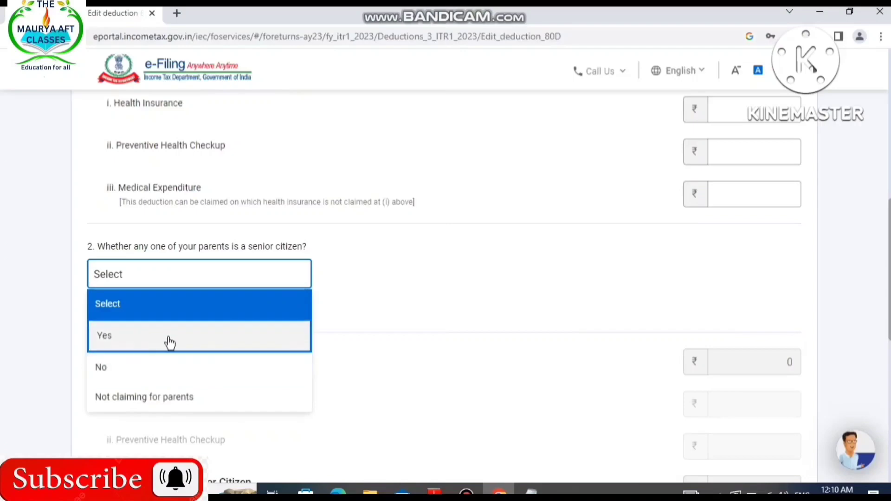
{"action": "scroll", "coordinate": [458, 359], "scroll_direction": "up", "scroll_amount": 5}
{"action": "scroll", "coordinate": [459, 362], "scroll_direction": "up", "scroll_amount": 3}
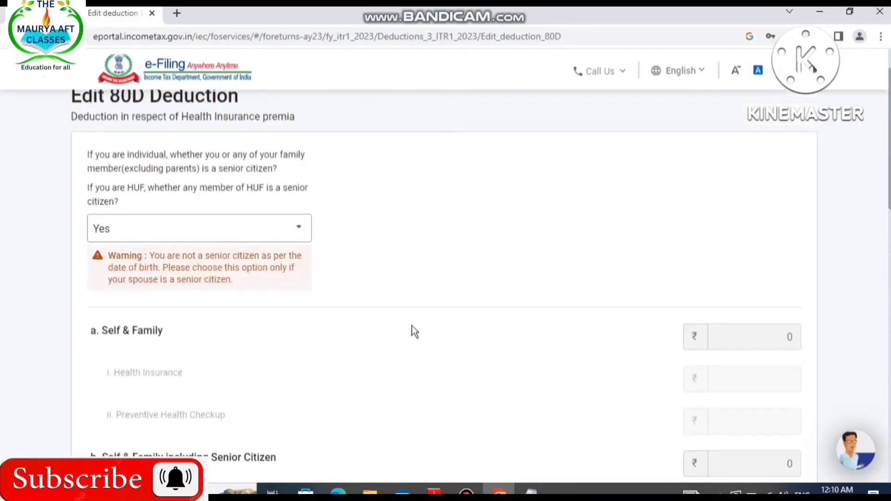
{"action": "scroll", "coordinate": [291, 229], "scroll_direction": "down", "scroll_amount": 7}
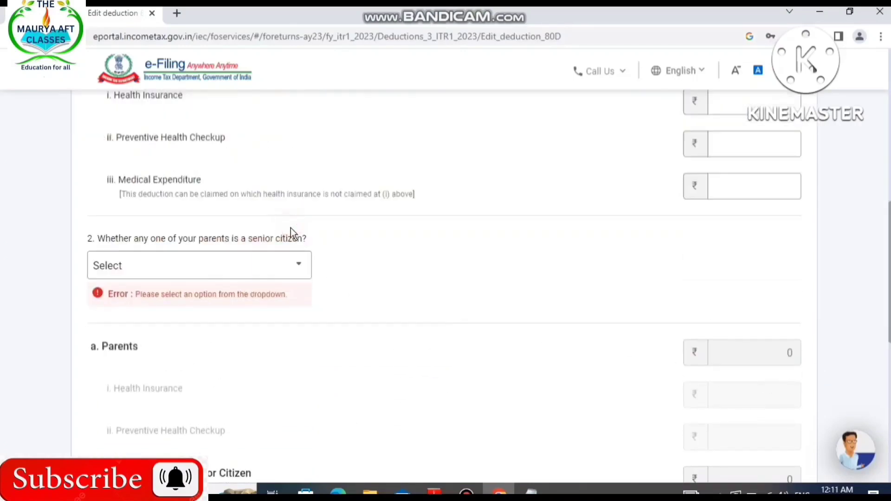
{"action": "left_click", "coordinate": [299, 262]}
Set the 80D self and family senior citizen question to Not claiming for Self/Family.
{"action": "scroll", "coordinate": [300, 262], "scroll_direction": "up", "scroll_amount": 8}
{"action": "scroll", "coordinate": [300, 259], "scroll_direction": "up", "scroll_amount": 1}
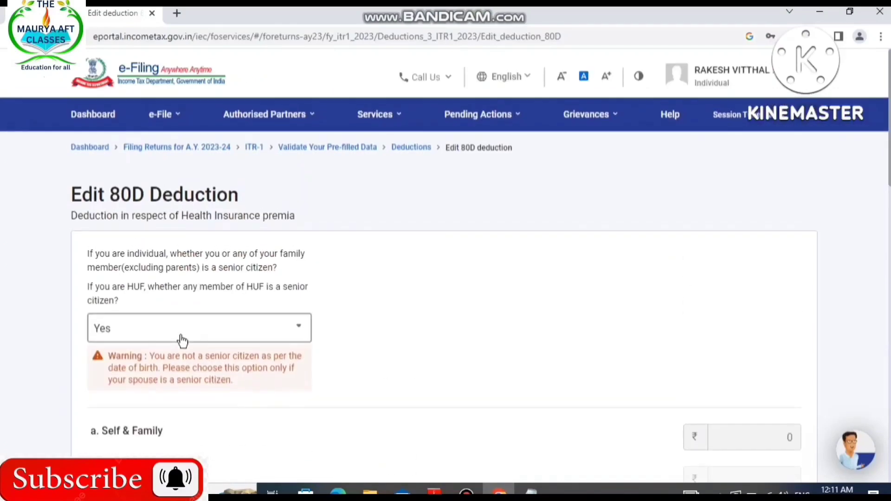
{"action": "left_click", "coordinate": [185, 333]}
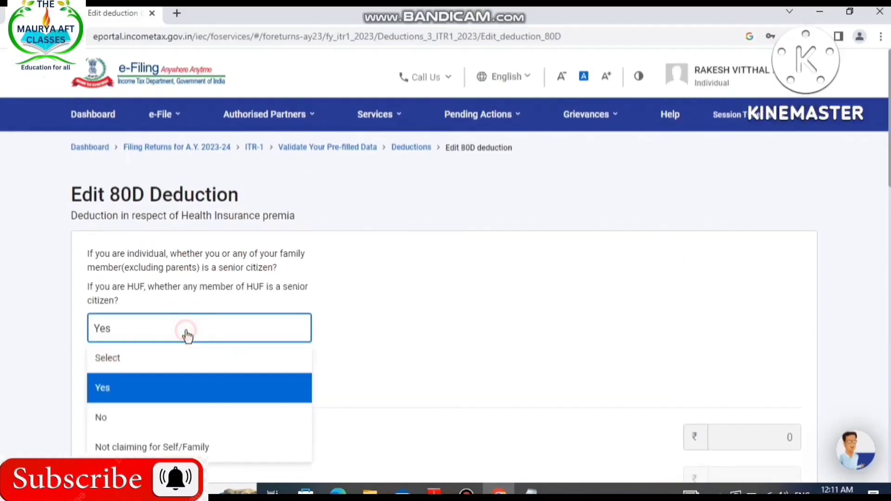
{"action": "left_click", "coordinate": [145, 450]}
Set the parents' senior citizen question to Not claiming for parents and submit the edited 80D deduction.
{"action": "scroll", "coordinate": [489, 369], "scroll_direction": "down", "scroll_amount": 9}
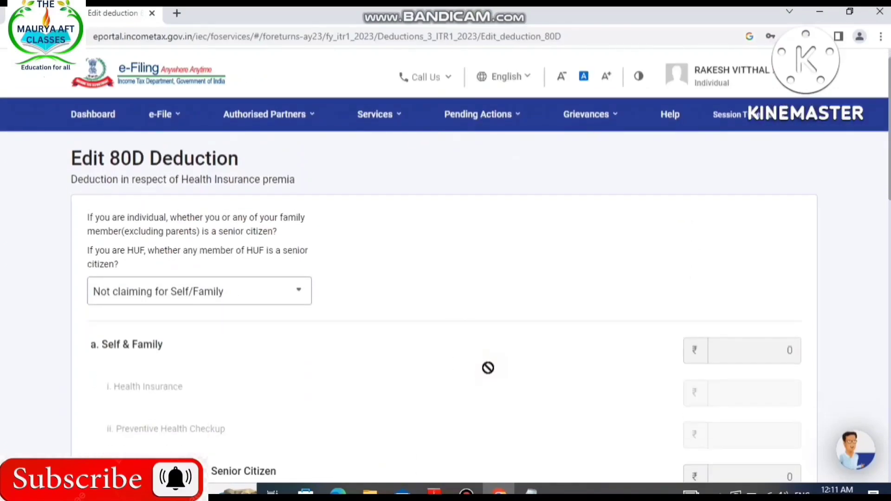
{"action": "left_click", "coordinate": [299, 305]}
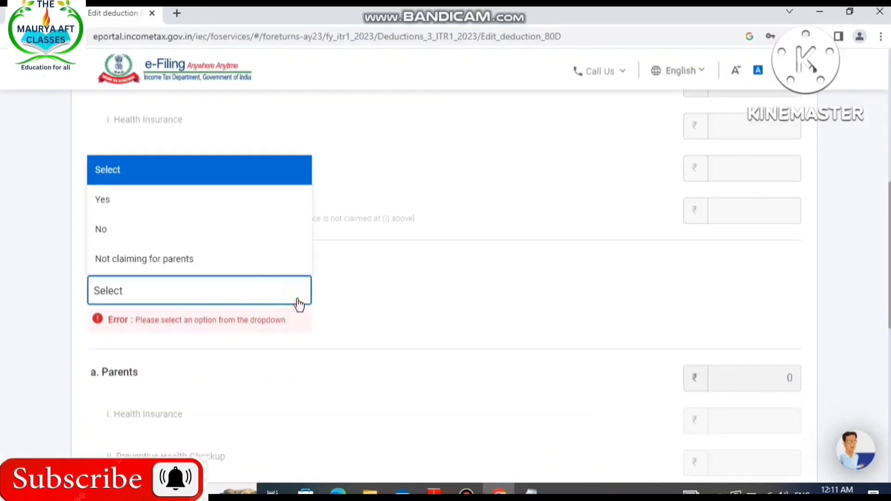
{"action": "left_click", "coordinate": [193, 267]}
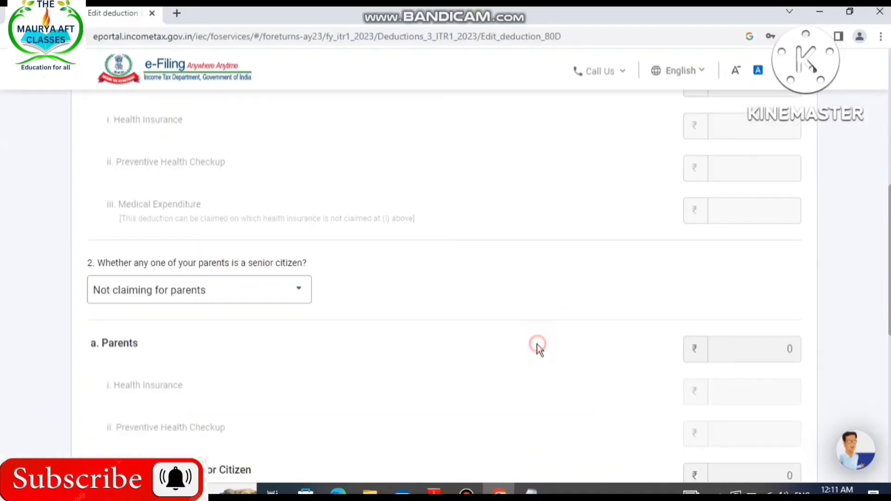
{"action": "scroll", "coordinate": [536, 344], "scroll_direction": "down", "scroll_amount": 7}
{"action": "left_click", "coordinate": [806, 398]}
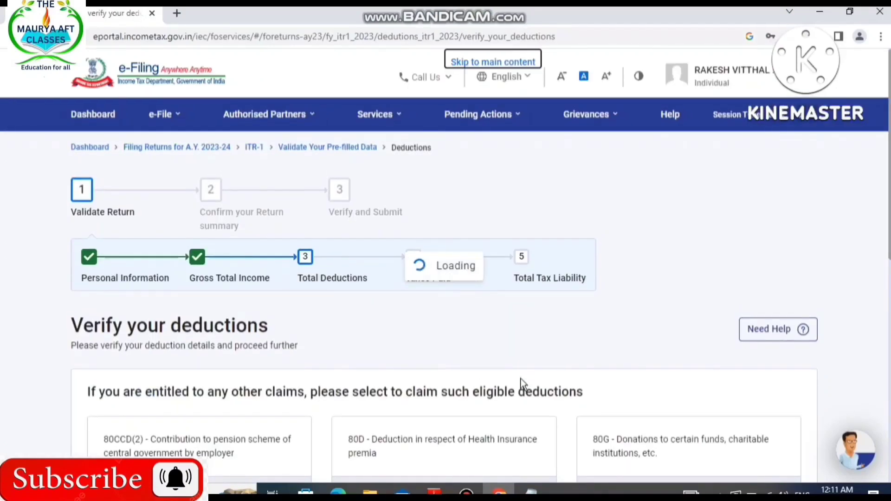
Confirm the Total Deductions section without adding any other claims.
{"action": "scroll", "coordinate": [602, 312], "scroll_direction": "down", "scroll_amount": 8}
{"action": "scroll", "coordinate": [692, 355], "scroll_direction": "down", "scroll_amount": 3}
{"action": "scroll", "coordinate": [682, 398], "scroll_direction": "down", "scroll_amount": 10}
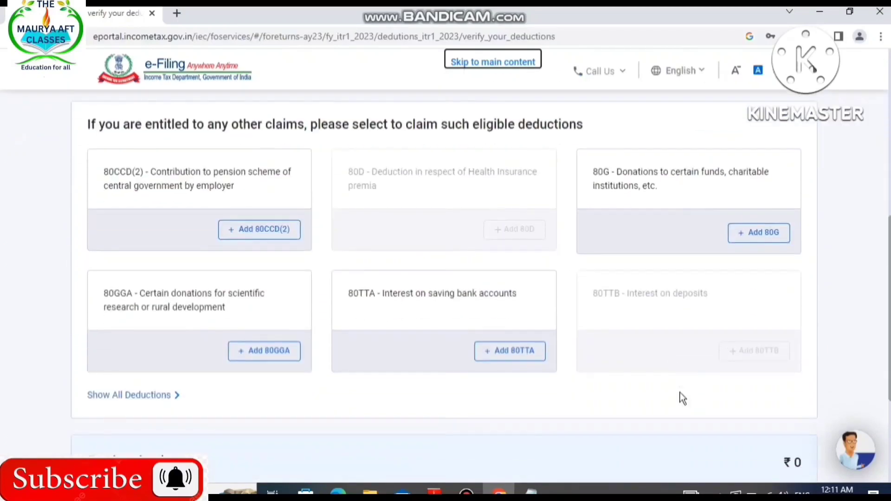
{"action": "scroll", "coordinate": [683, 398], "scroll_direction": "down", "scroll_amount": 4}
{"action": "left_click", "coordinate": [766, 351]}
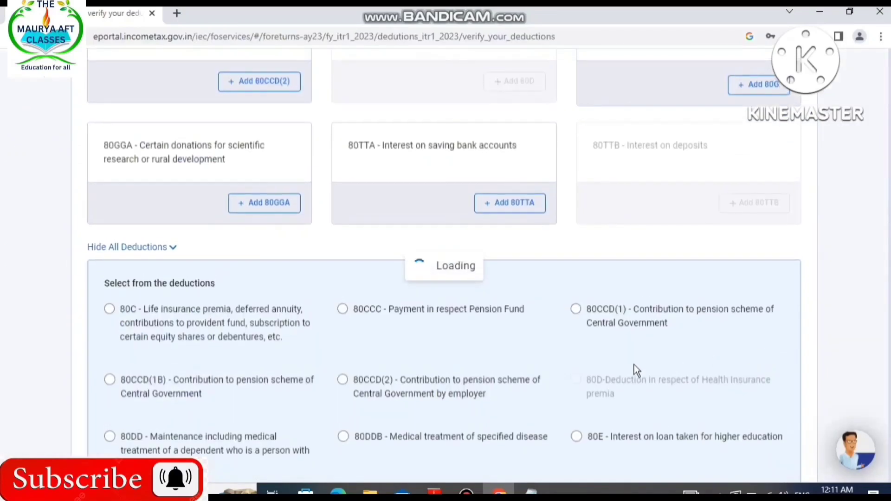
Proceed from the return summary to the tax summary and choose to pay the amount payable later.
{"action": "scroll", "coordinate": [636, 367], "scroll_direction": "down", "scroll_amount": 10}
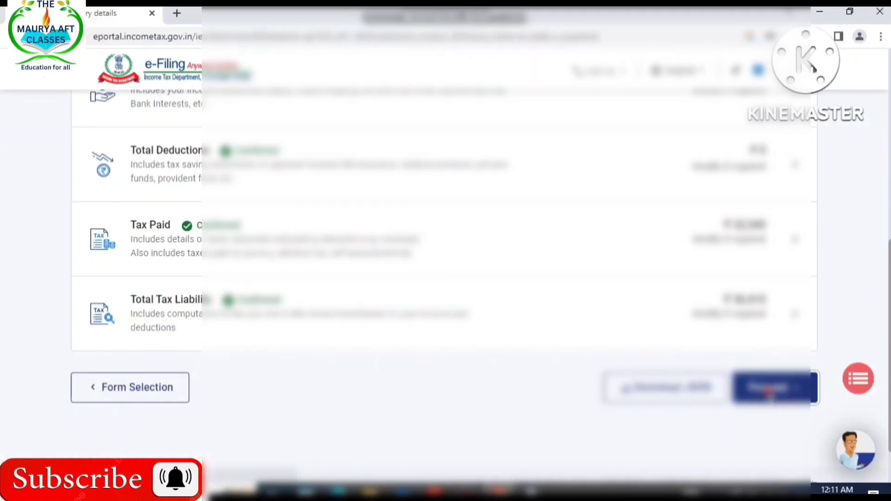
{"action": "left_click", "coordinate": [769, 392]}
{"action": "scroll", "coordinate": [566, 391], "scroll_direction": "down", "scroll_amount": 10}
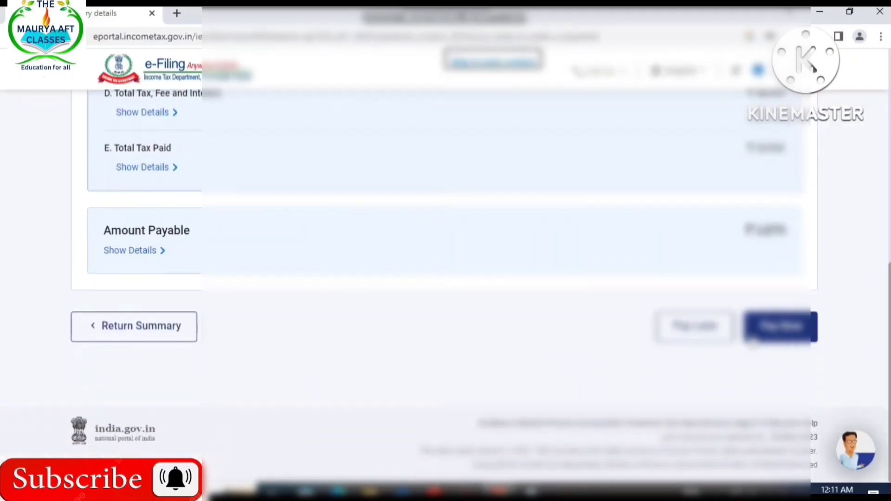
{"action": "left_click", "coordinate": [694, 326]}
Continue to the return preview stage without paying and proceed to the ITR-1 preview, leaving the tax return preparer details blank.
{"action": "scroll", "coordinate": [738, 330], "scroll_direction": "down", "scroll_amount": 5}
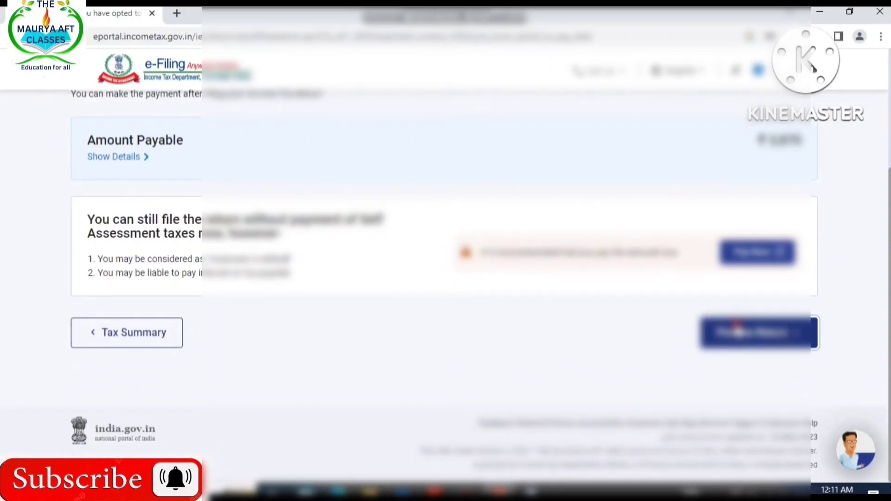
{"action": "left_click", "coordinate": [738, 330]}
{"action": "scroll", "coordinate": [720, 361], "scroll_direction": "down", "scroll_amount": 15}
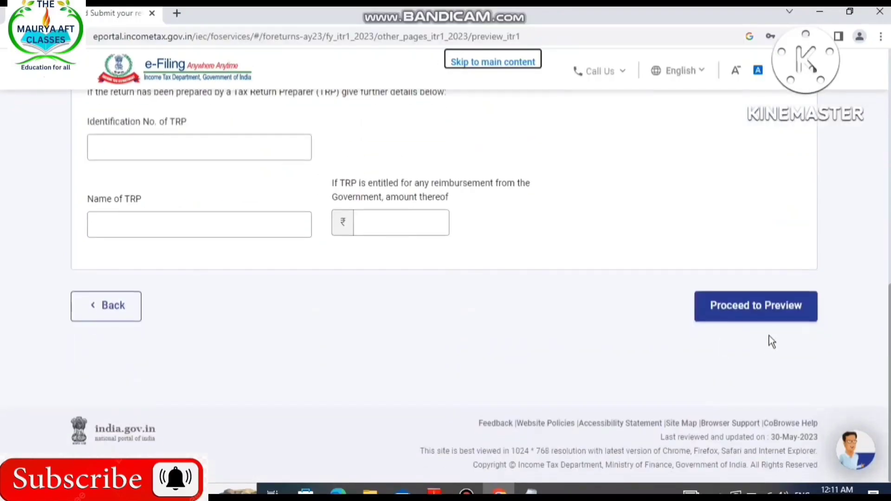
{"action": "left_click", "coordinate": [772, 318]}
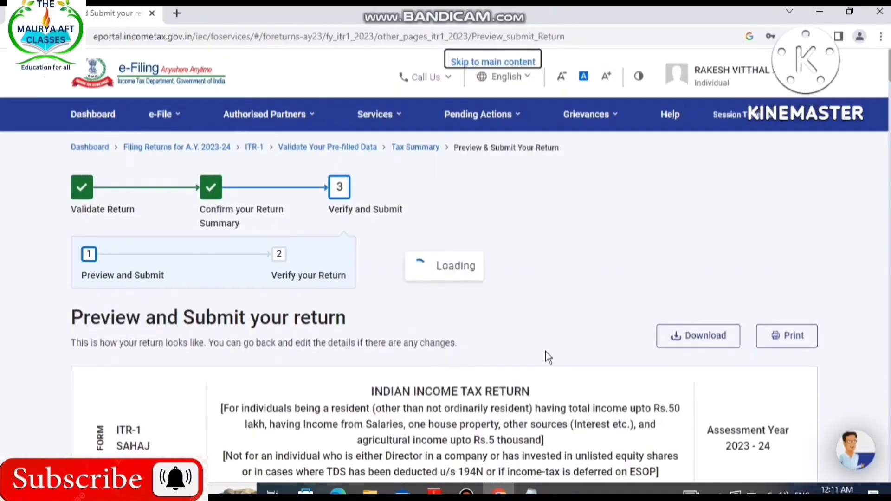
Look through the ITR-1 preview, including the Part C deductions, and proceed to validation.
{"action": "scroll", "coordinate": [545, 352], "scroll_direction": "down", "scroll_amount": 20}
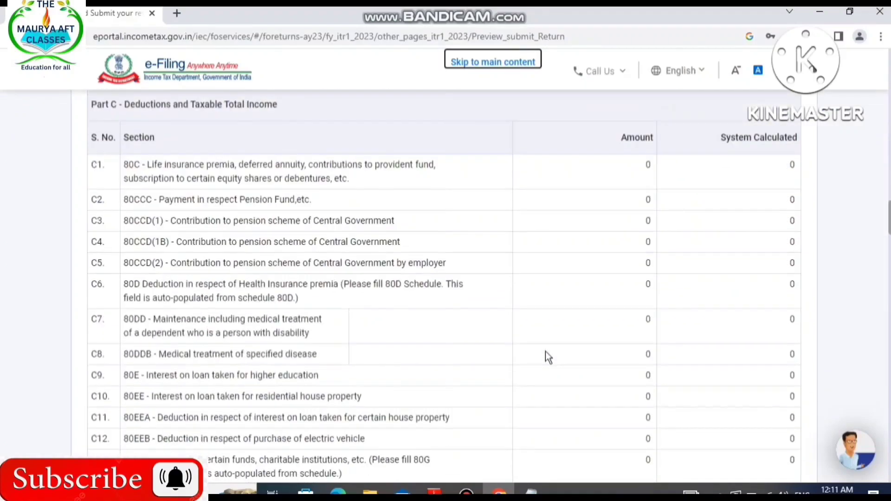
{"action": "scroll", "coordinate": [545, 352], "scroll_direction": "down", "scroll_amount": 20}
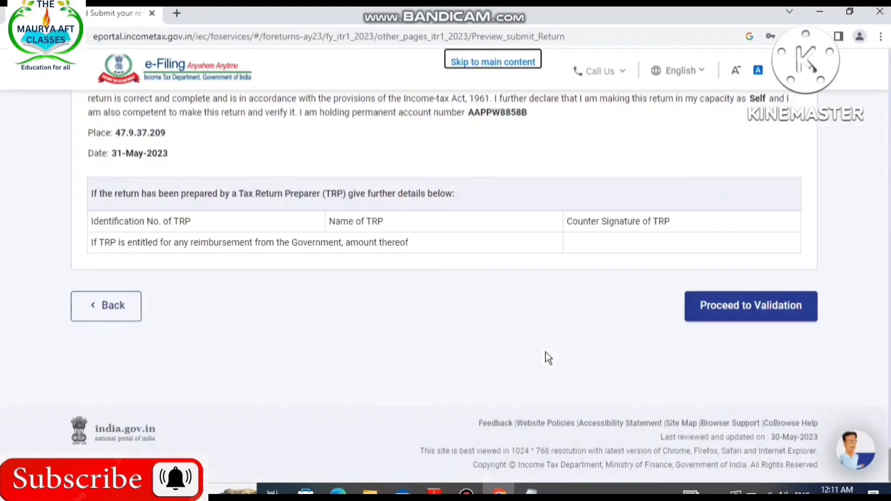
{"action": "left_click", "coordinate": [703, 319]}
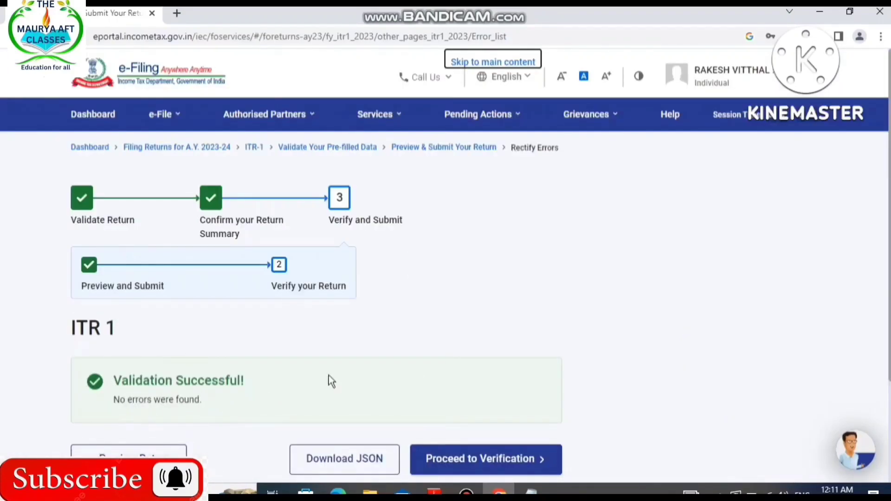
Proceed to verification of the validated return, choose e-Verify Now as the verification method, and continue.
{"action": "scroll", "coordinate": [593, 330], "scroll_direction": "down", "scroll_amount": 3}
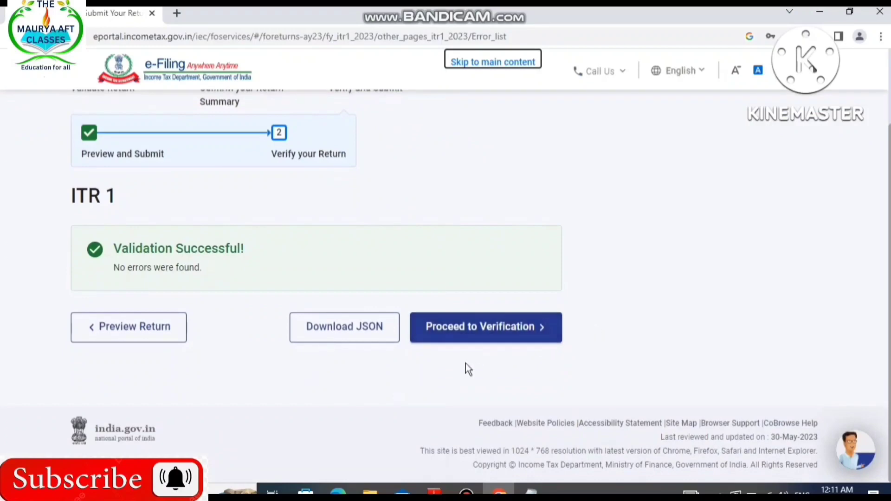
{"action": "left_click", "coordinate": [469, 328]}
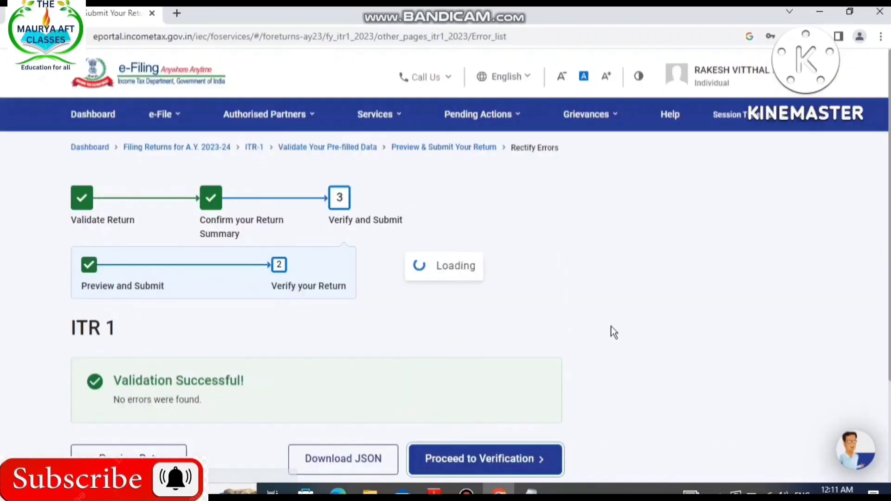
{"action": "scroll", "coordinate": [611, 326], "scroll_direction": "down", "scroll_amount": 5}
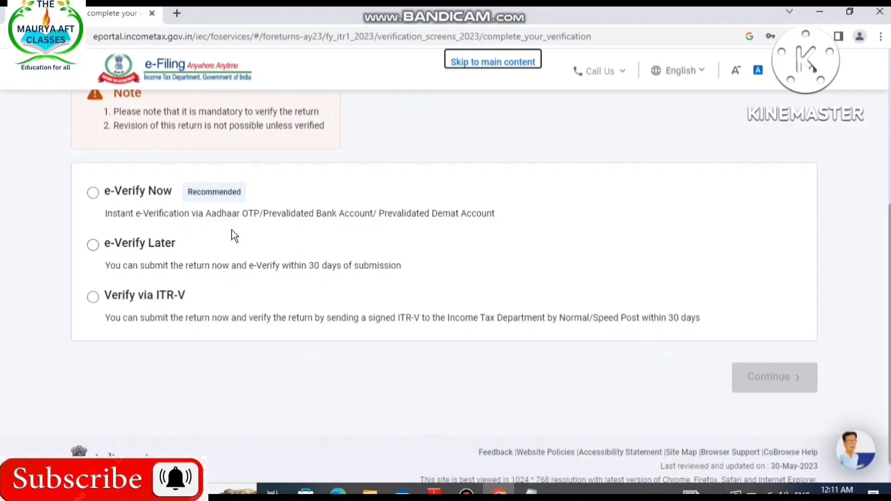
{"action": "left_click", "coordinate": [93, 192]}
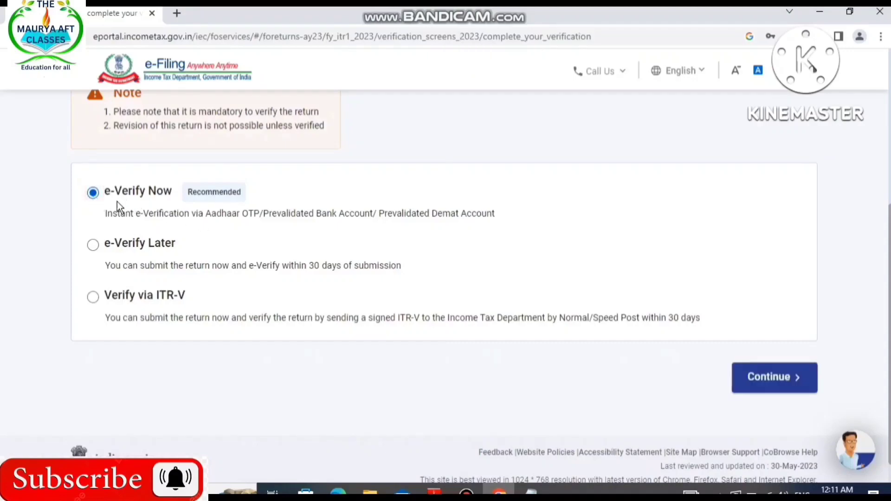
{"action": "left_click", "coordinate": [762, 377]}
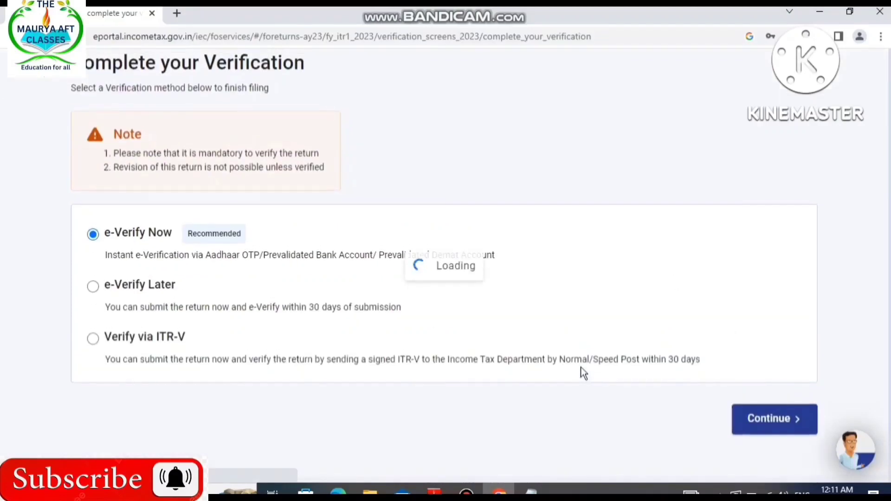
Choose to e-verify using an OTP on the mobile number registered with Aadhaar.
{"action": "scroll", "coordinate": [583, 371], "scroll_direction": "down", "scroll_amount": 5}
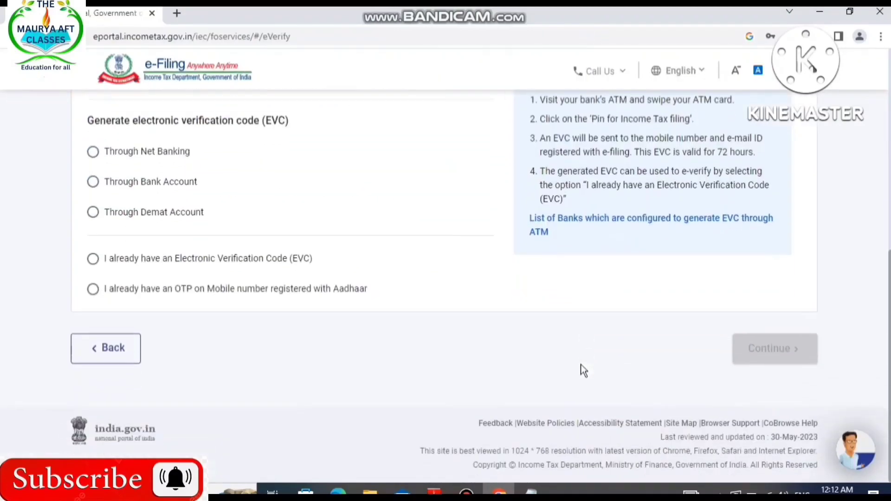
{"action": "scroll", "coordinate": [583, 370], "scroll_direction": "up", "scroll_amount": 3}
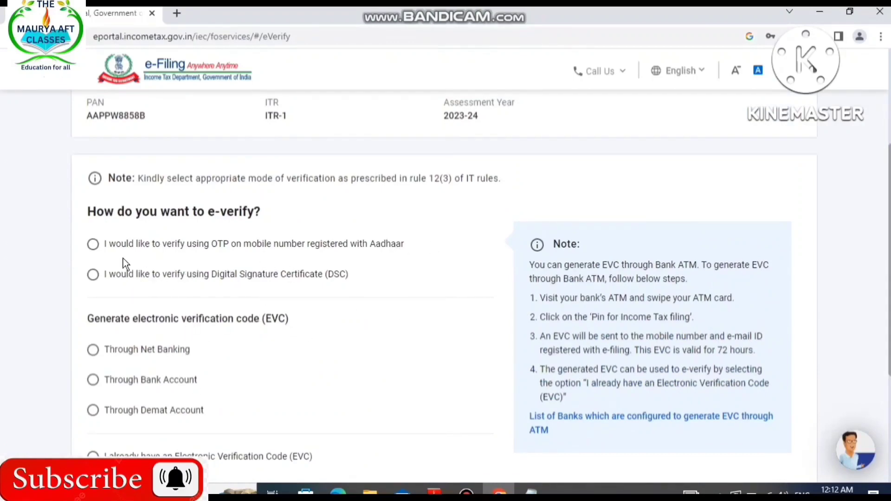
{"action": "left_click", "coordinate": [93, 245]}
{"action": "scroll", "coordinate": [440, 286], "scroll_direction": "down", "scroll_amount": 3}
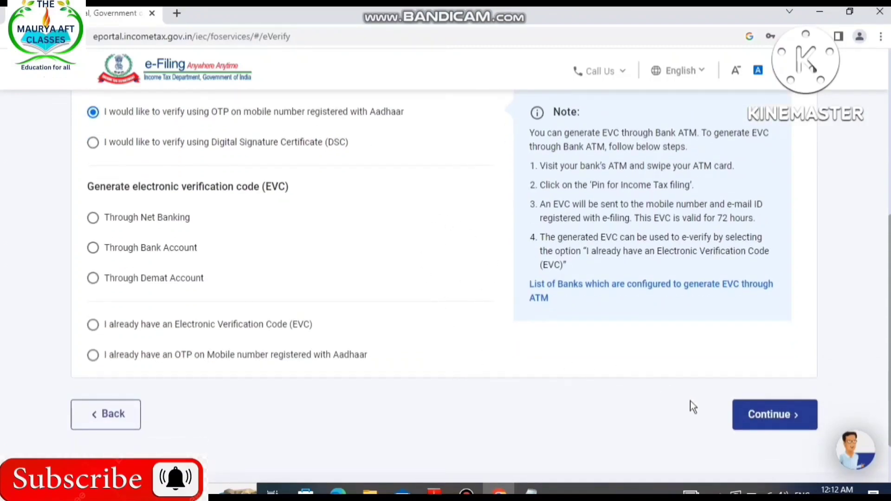
Continue to the Aadhaar OTP request, agree to validate the Aadhaar details, and cancel without generating the OTP.
{"action": "left_click", "coordinate": [768, 420]}
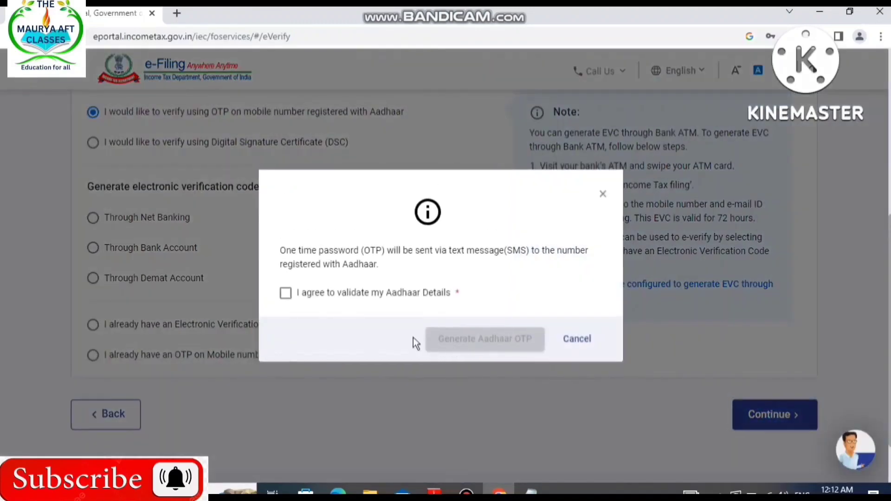
{"action": "left_click", "coordinate": [286, 293]}
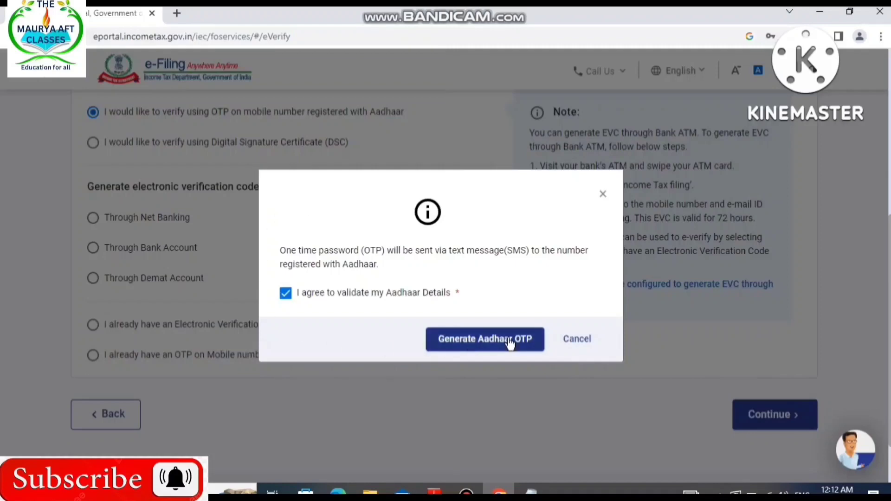
{"action": "left_click", "coordinate": [586, 341]}
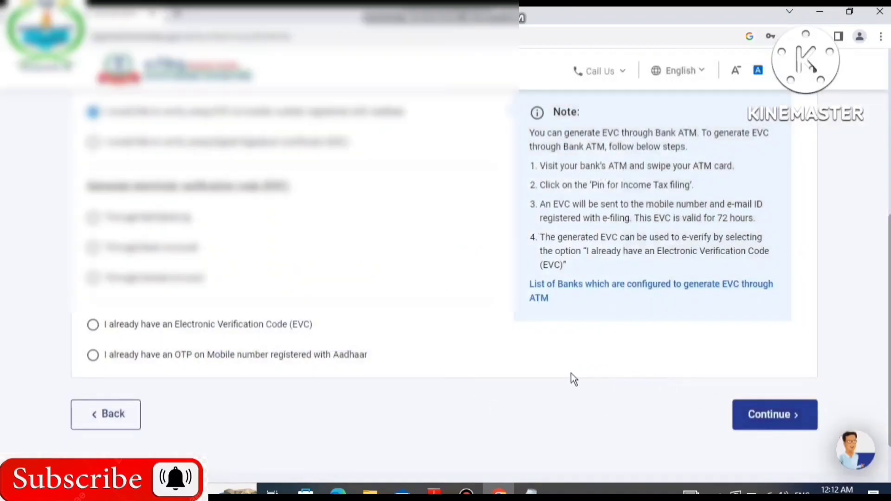